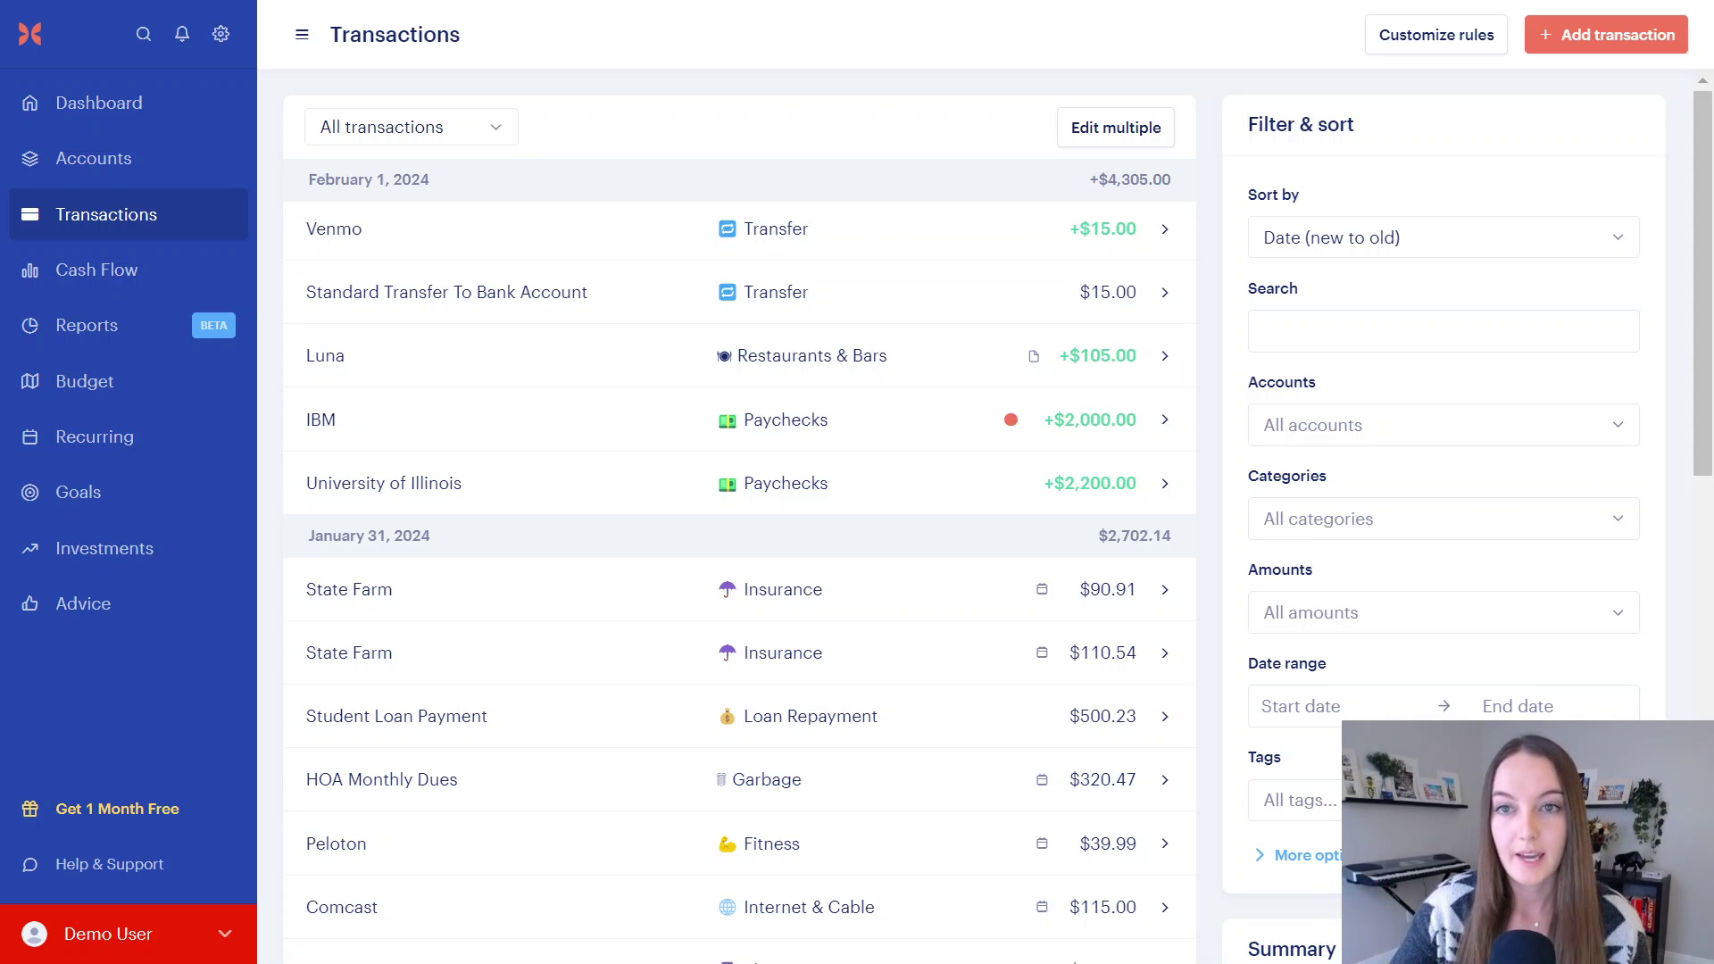
- Open the accounts overview and look through the cash accounts listed below the net worth chart
{"action": "left_click", "coordinate": [173, 158]}
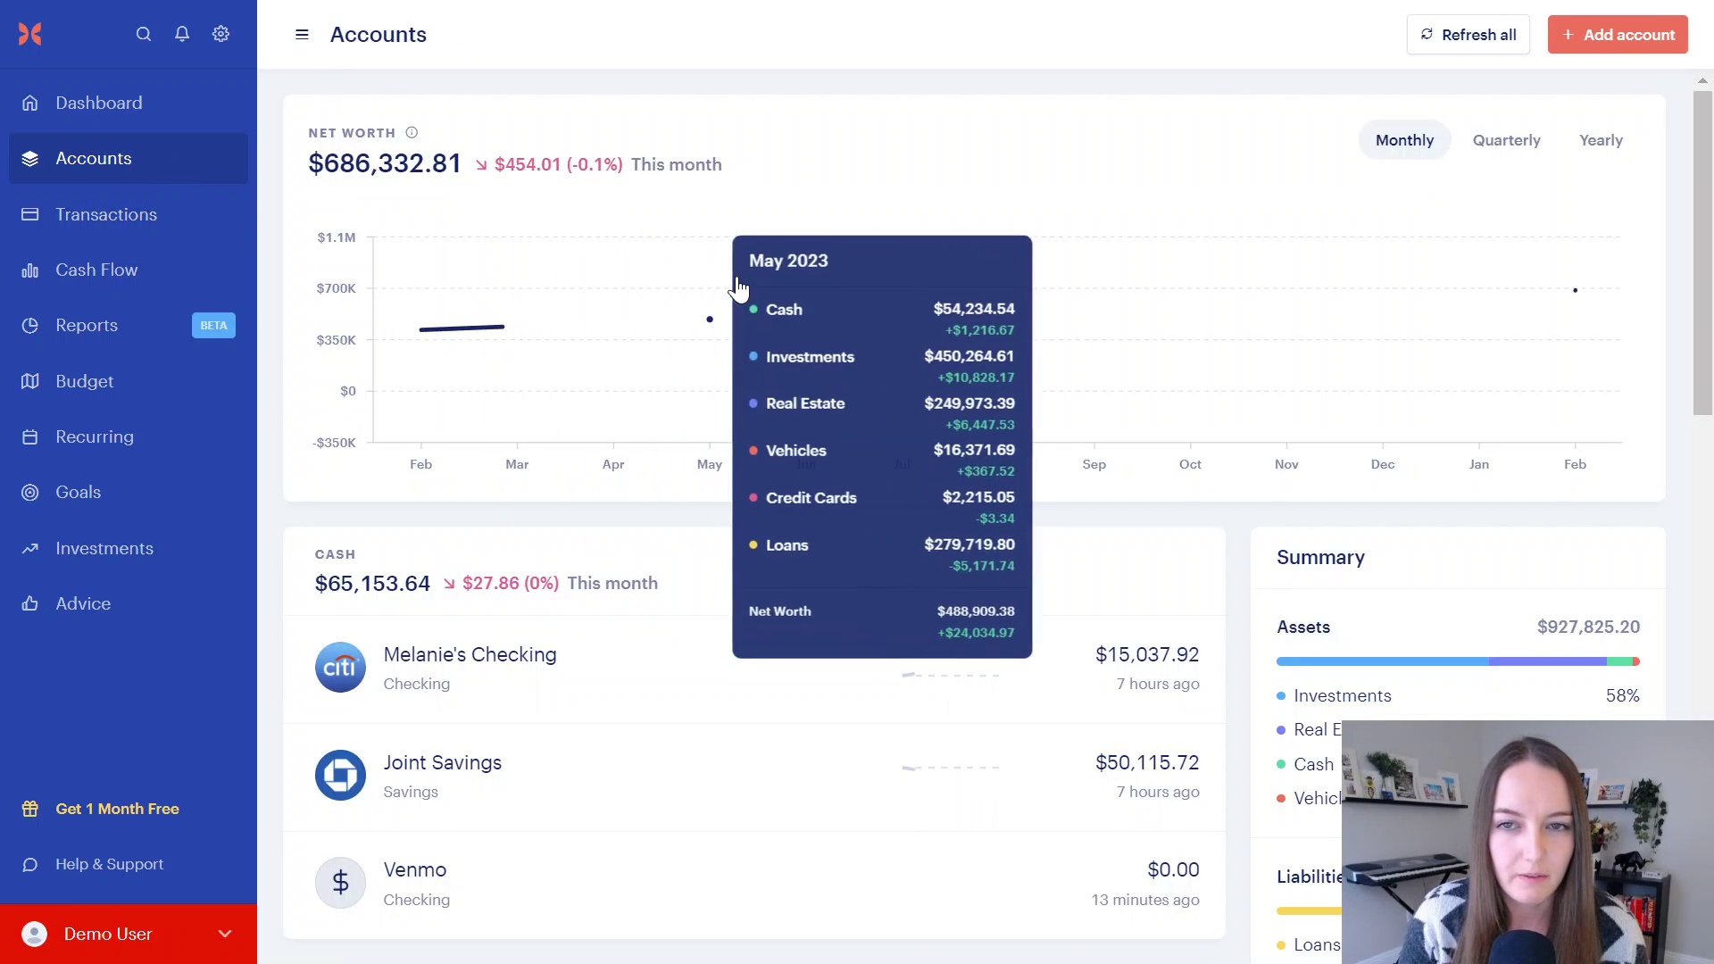
{"action": "scroll", "coordinate": [678, 560], "scroll_direction": "down", "scroll_amount": 2}
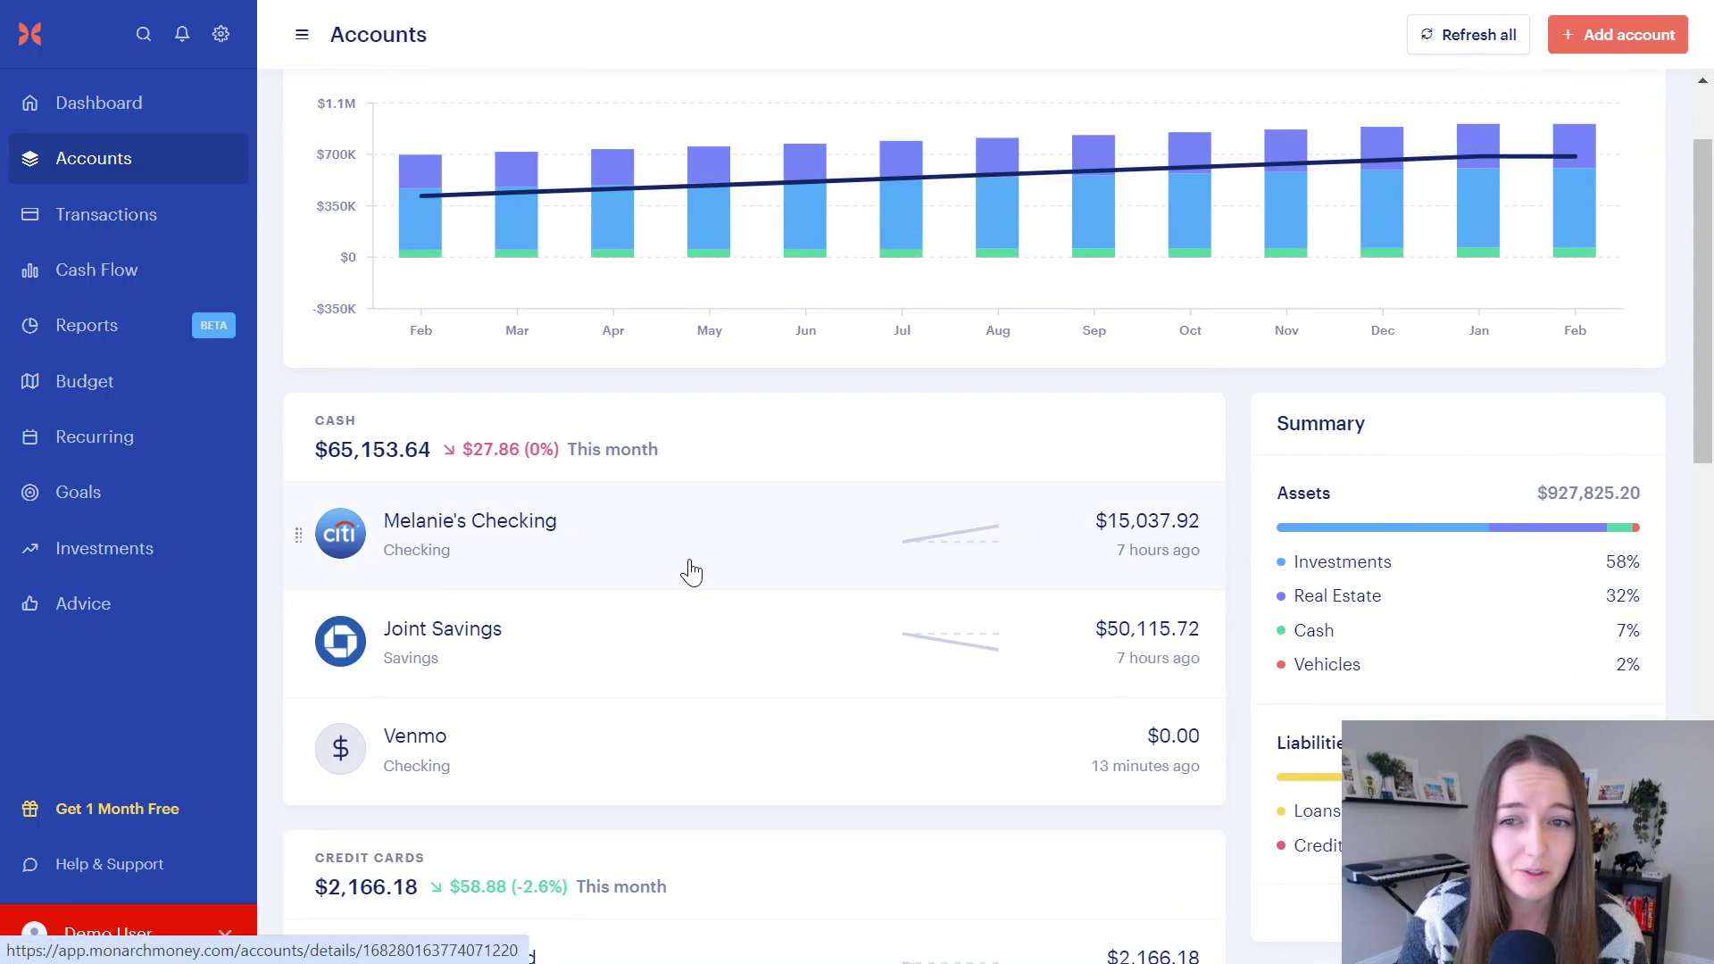
{"action": "scroll", "coordinate": [690, 572], "scroll_direction": "down", "scroll_amount": 3}
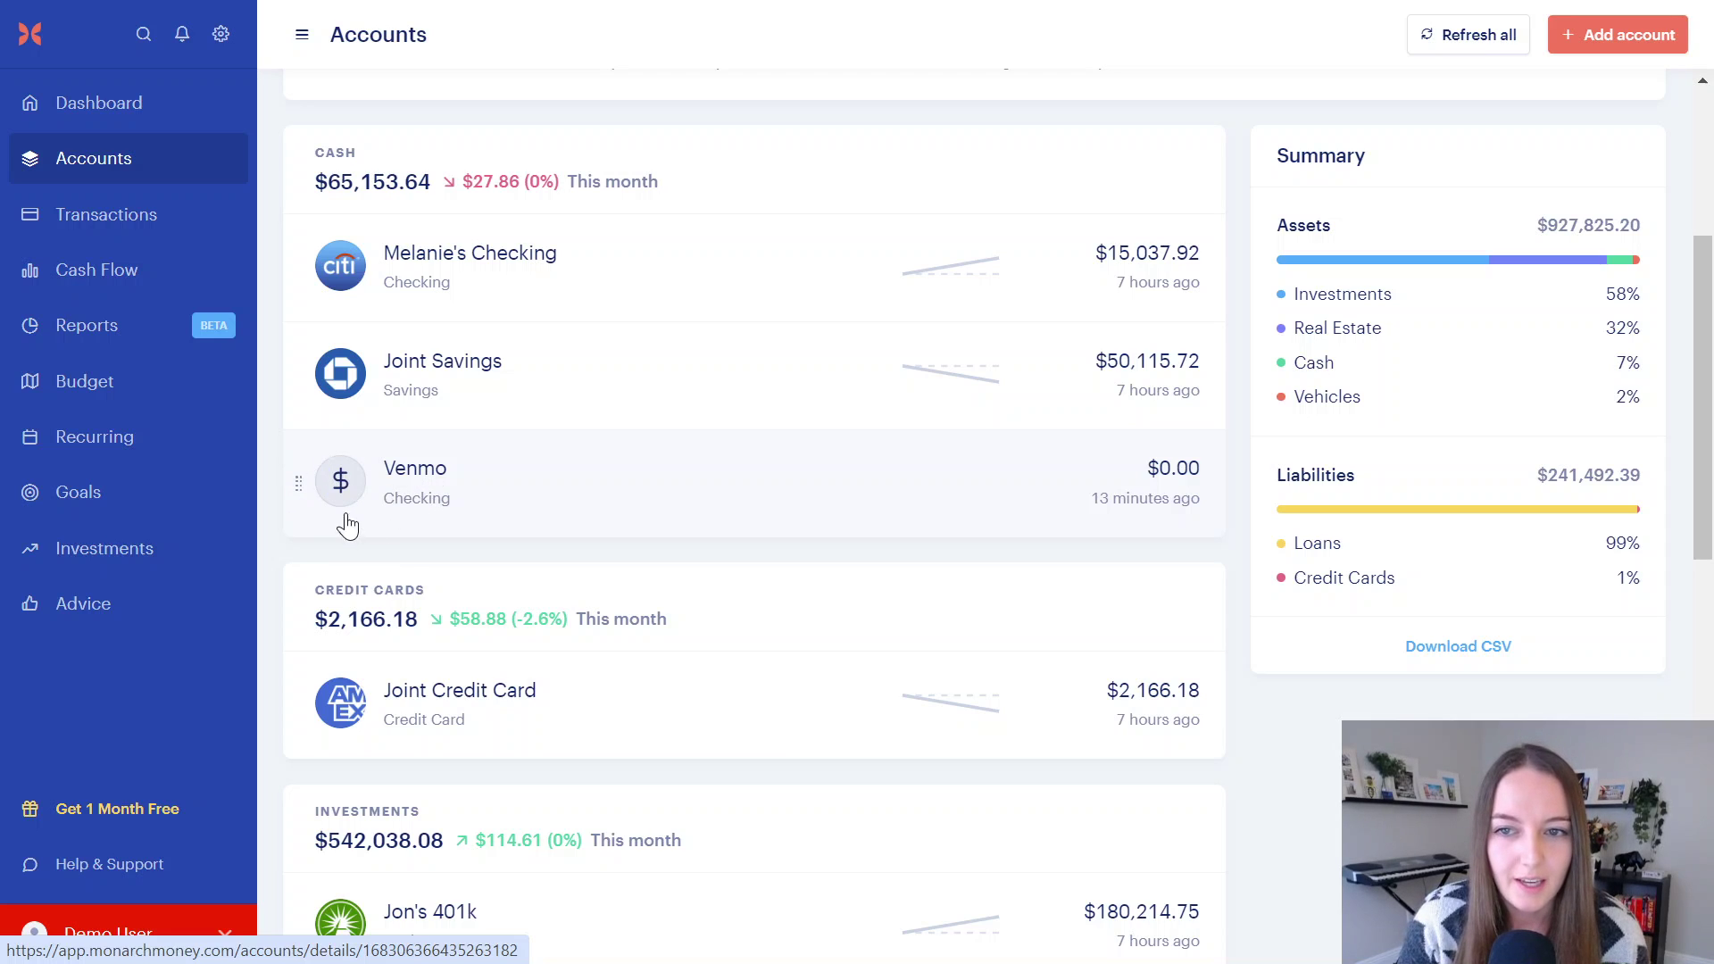
- Search the institutions available for a new account for "venm", then close the search without connecting one
{"action": "left_click", "coordinate": [1566, 39]}
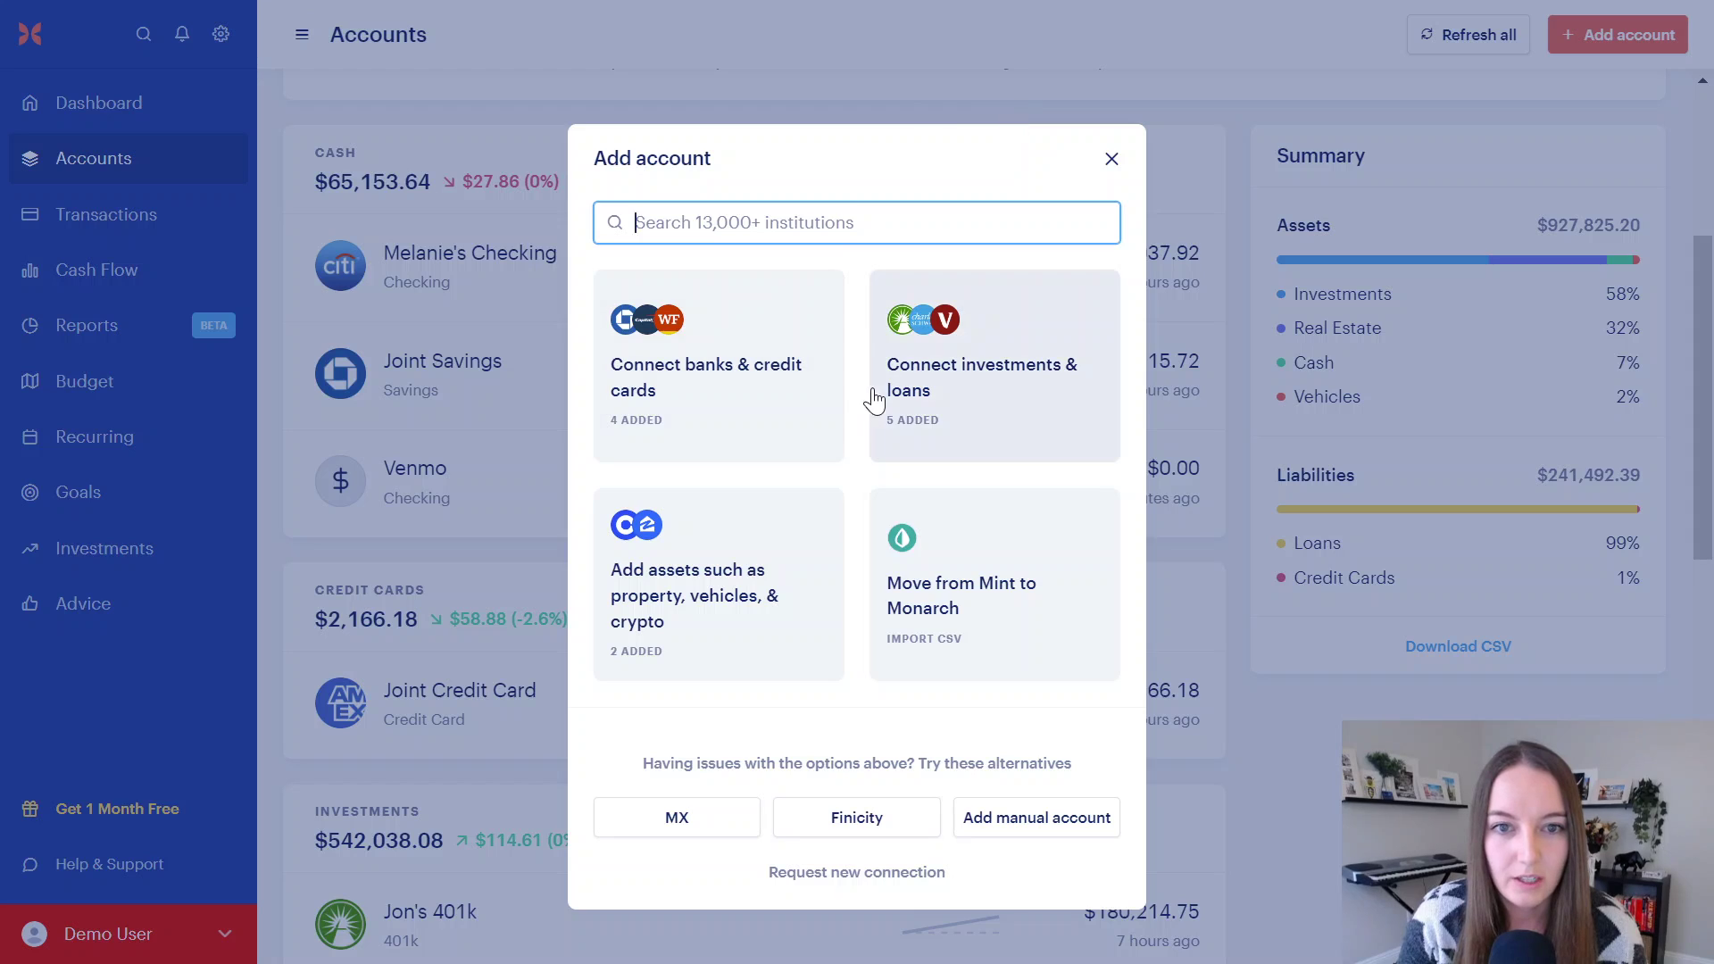
{"action": "type", "text": "v"}
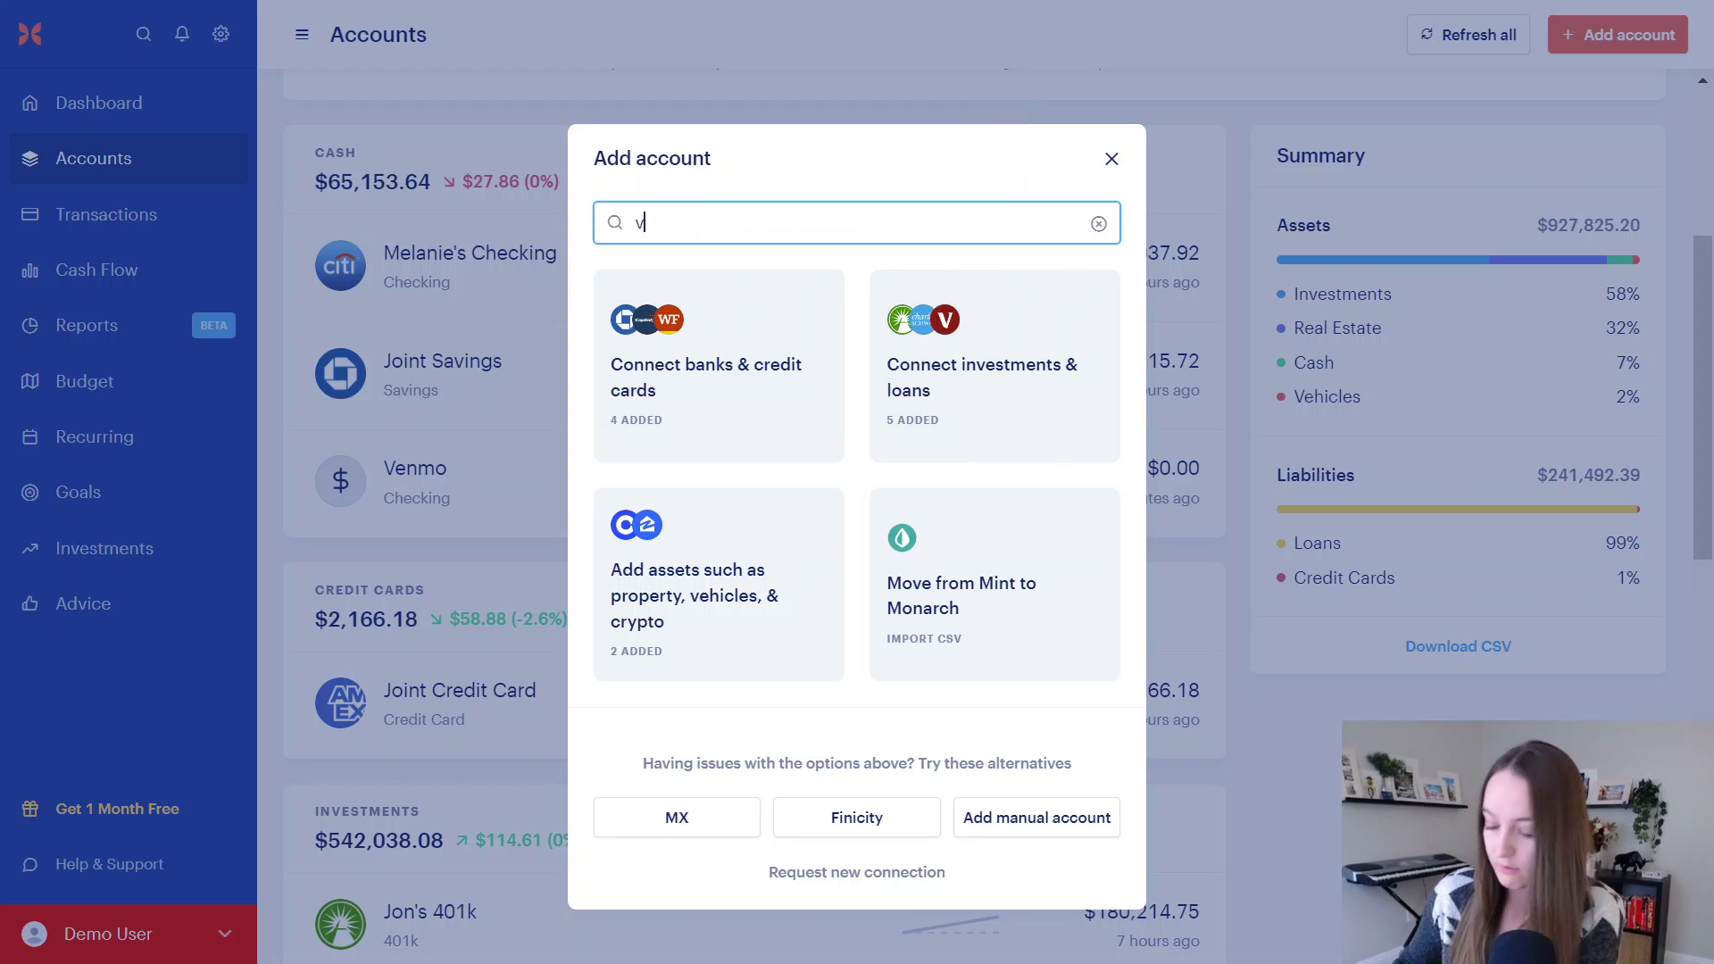
{"action": "type", "text": "enm"}
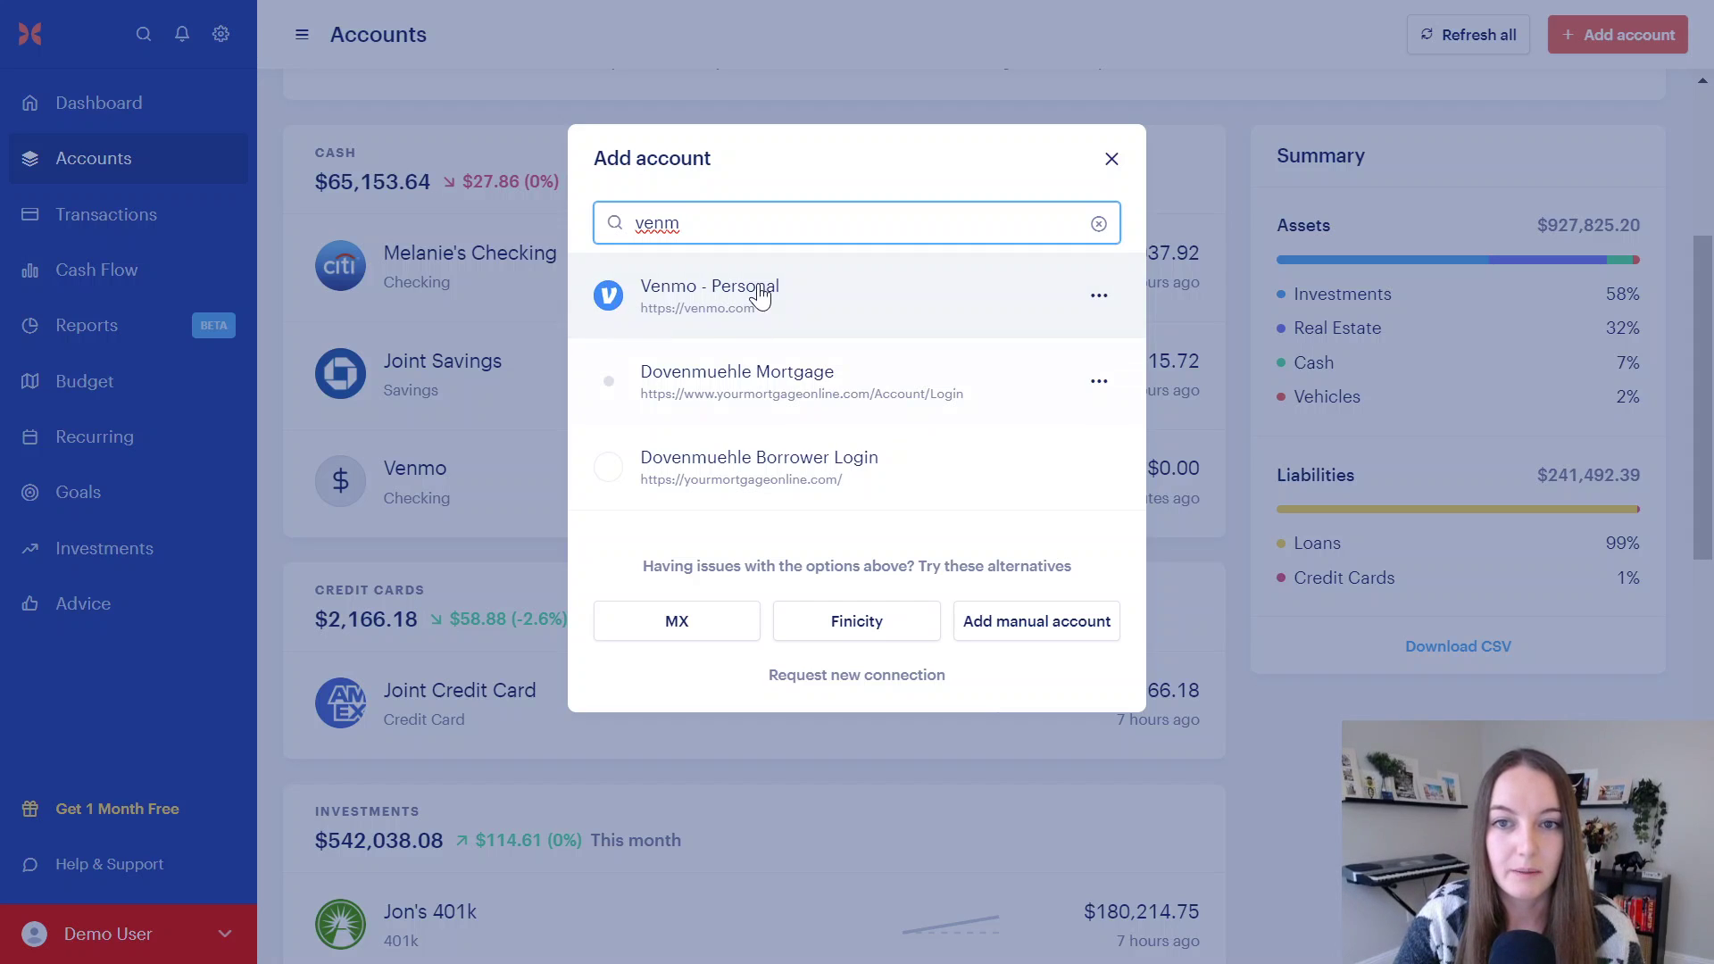
{"action": "left_click", "coordinate": [1108, 163]}
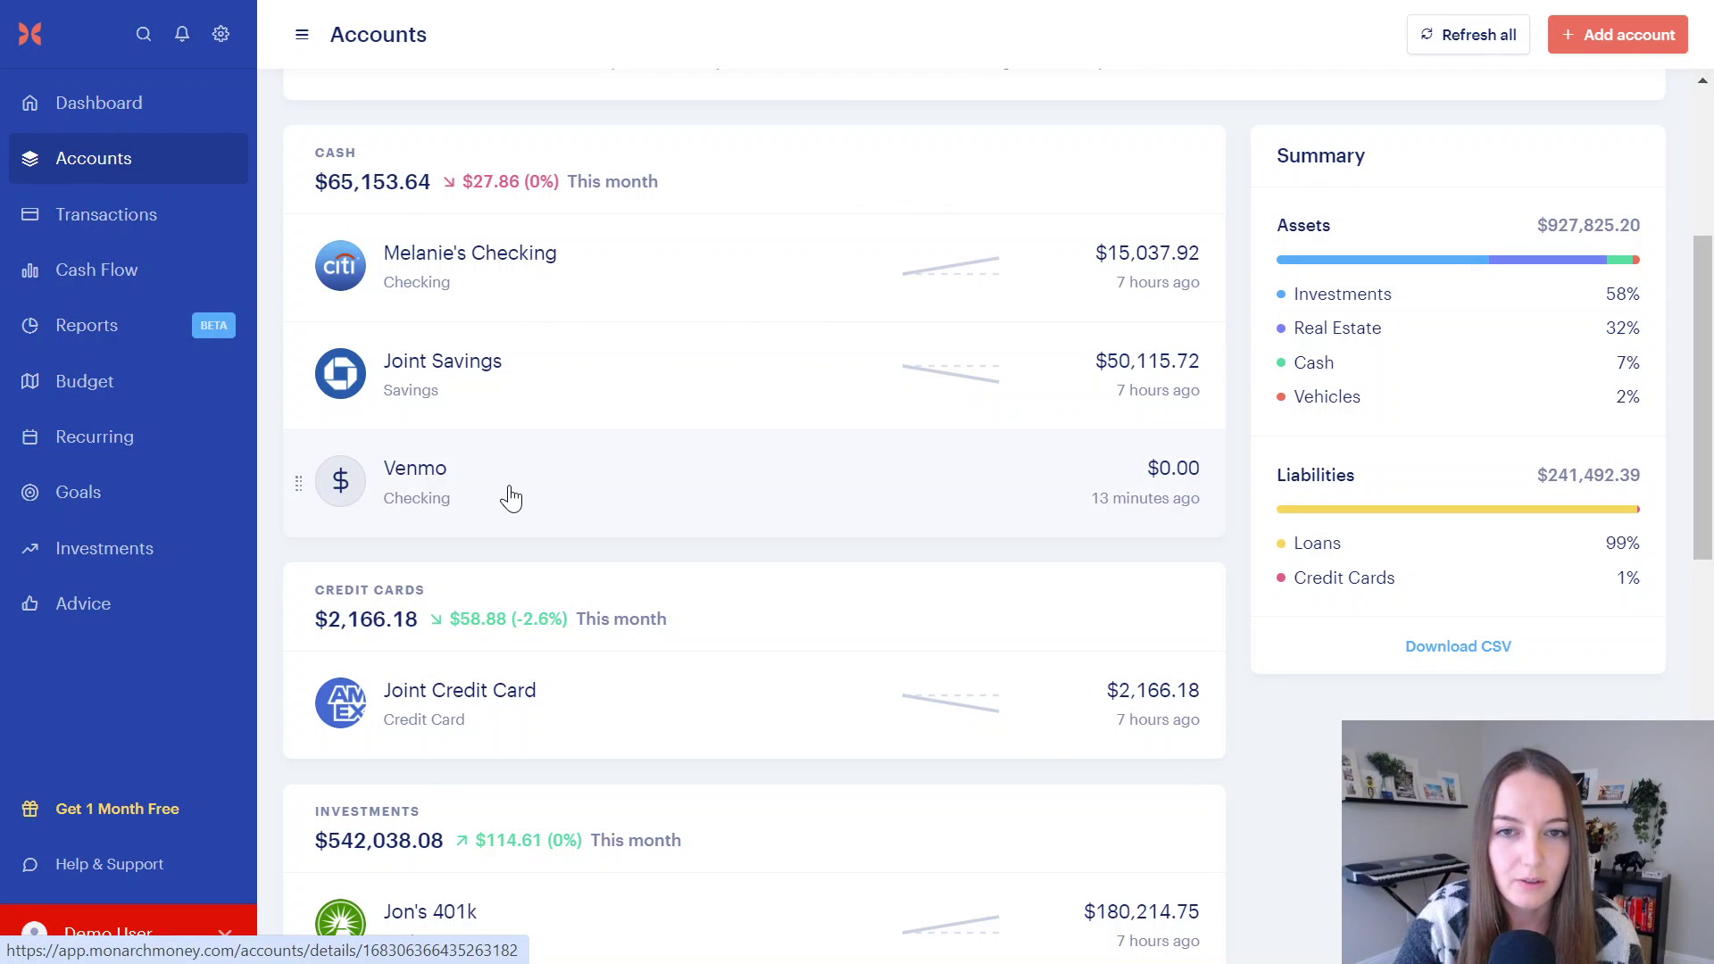
- Open the Venmo account and examine its transaction history
{"action": "left_click", "coordinate": [510, 498]}
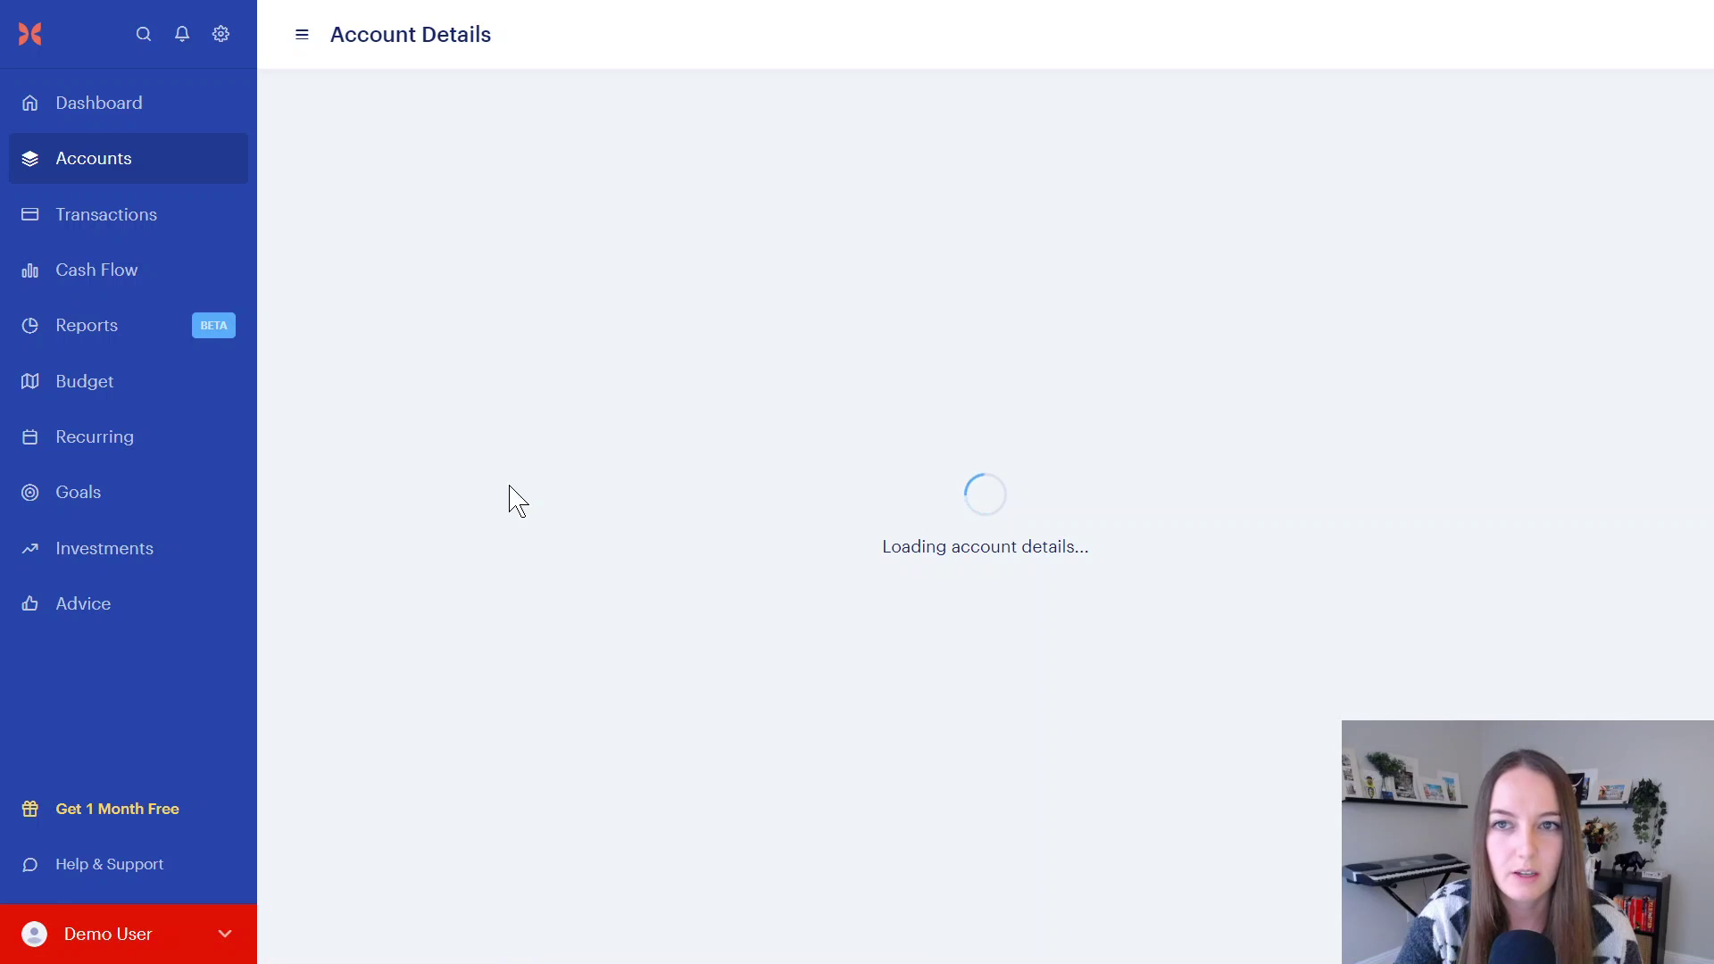
{"action": "scroll", "coordinate": [803, 564], "scroll_direction": "down", "scroll_amount": 3}
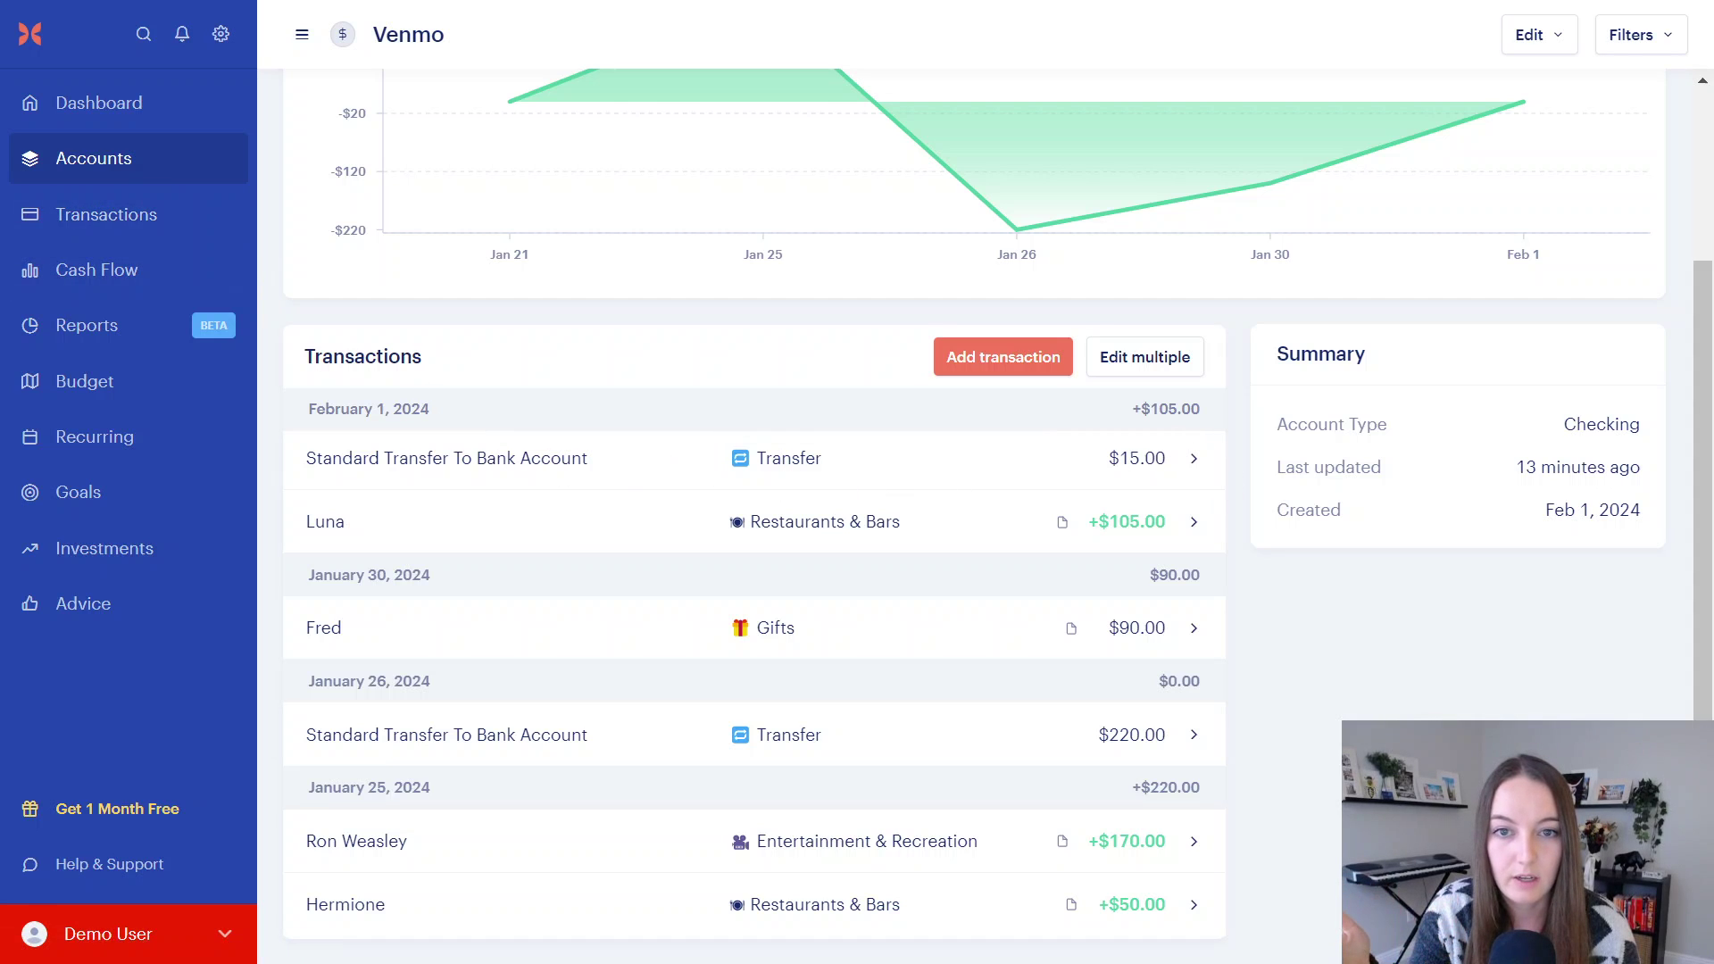
- In the full transactions list, inspect the details of the February 1 standard bank transfer and the Venmo deposit
{"action": "left_click", "coordinate": [123, 215]}
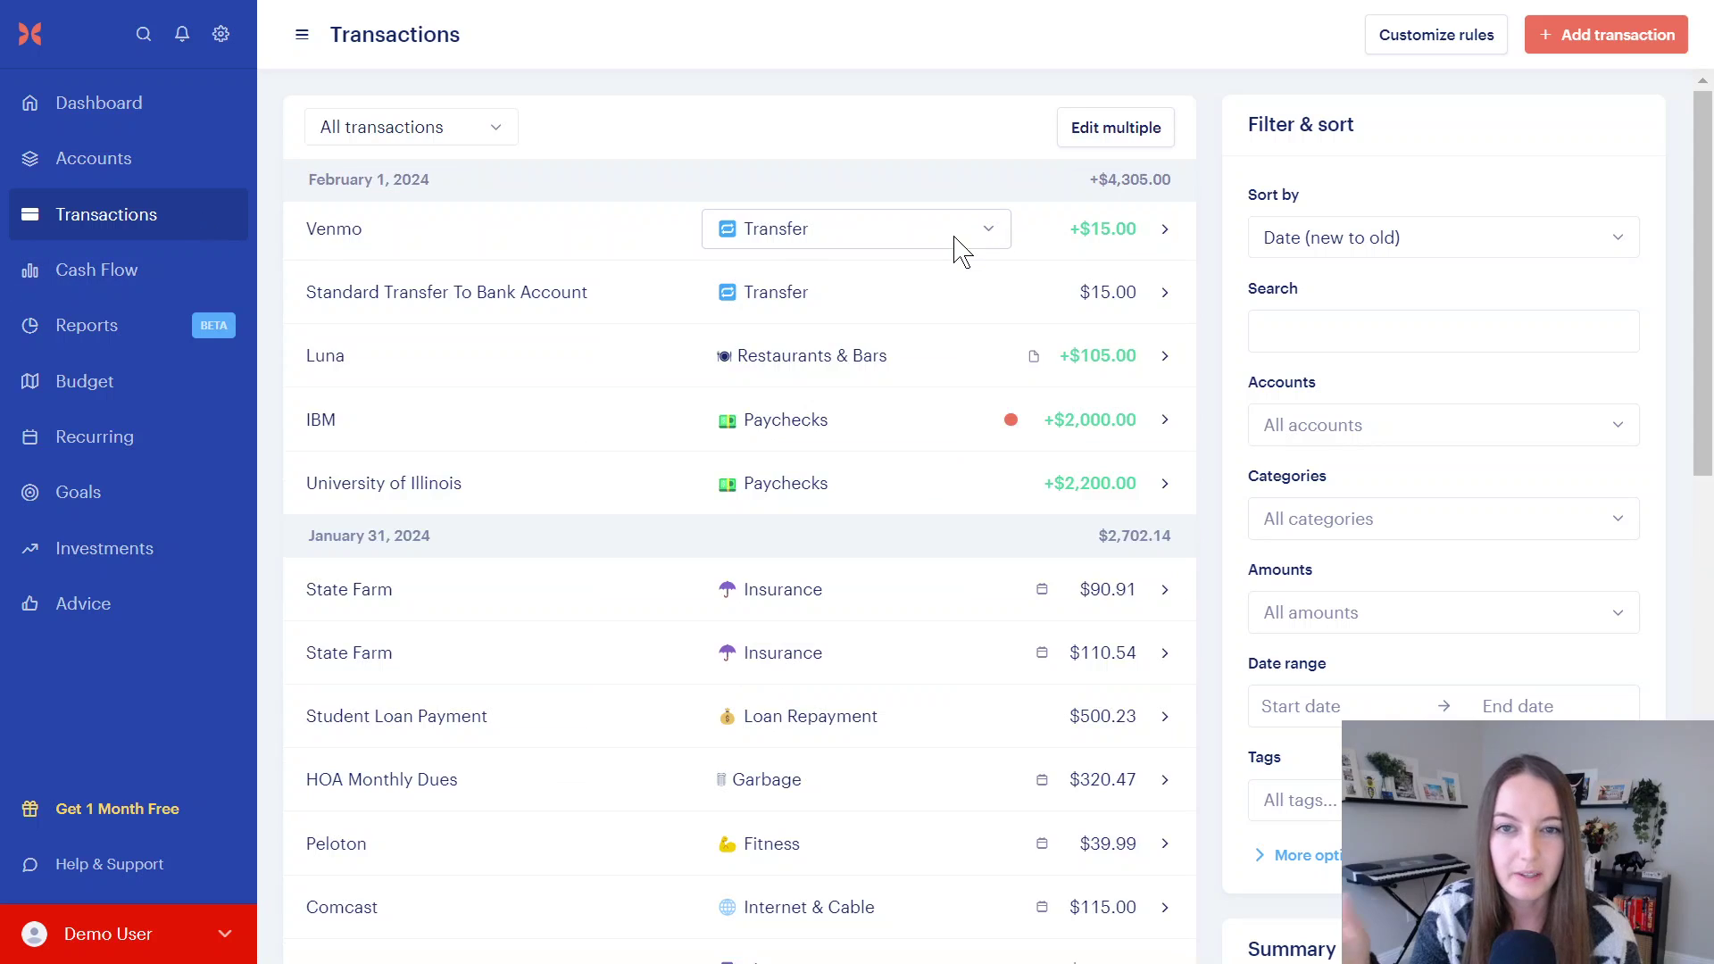
{"action": "left_click", "coordinate": [1163, 296]}
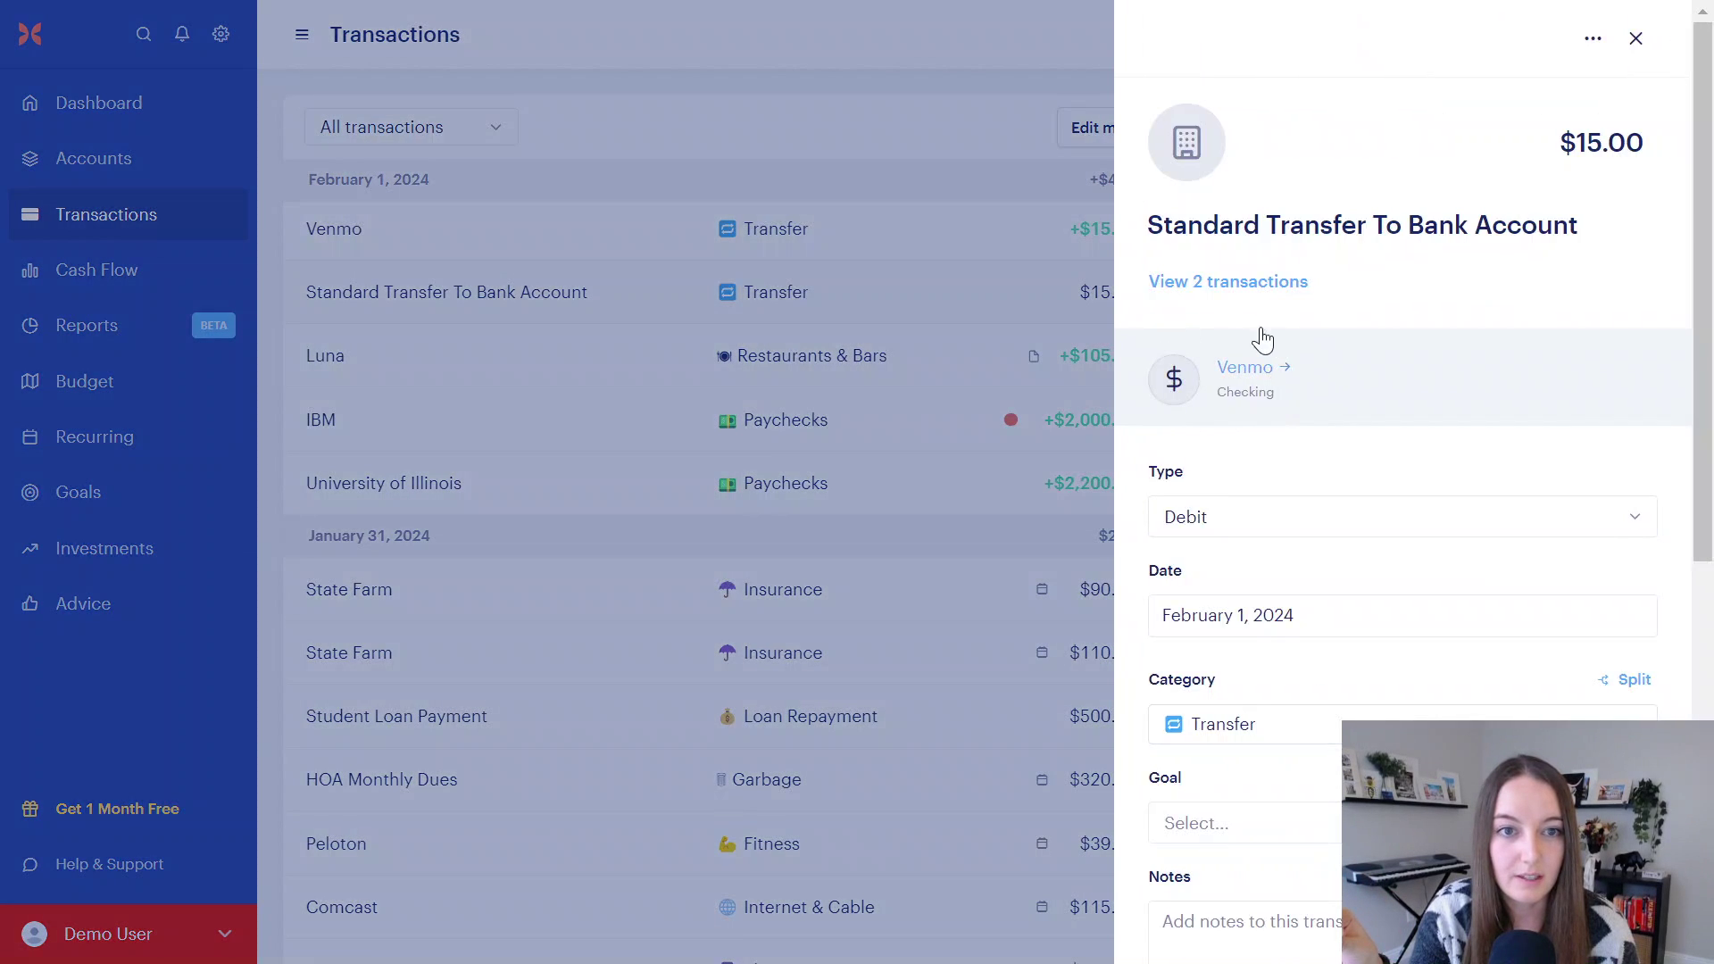
{"action": "left_click", "coordinate": [1633, 39]}
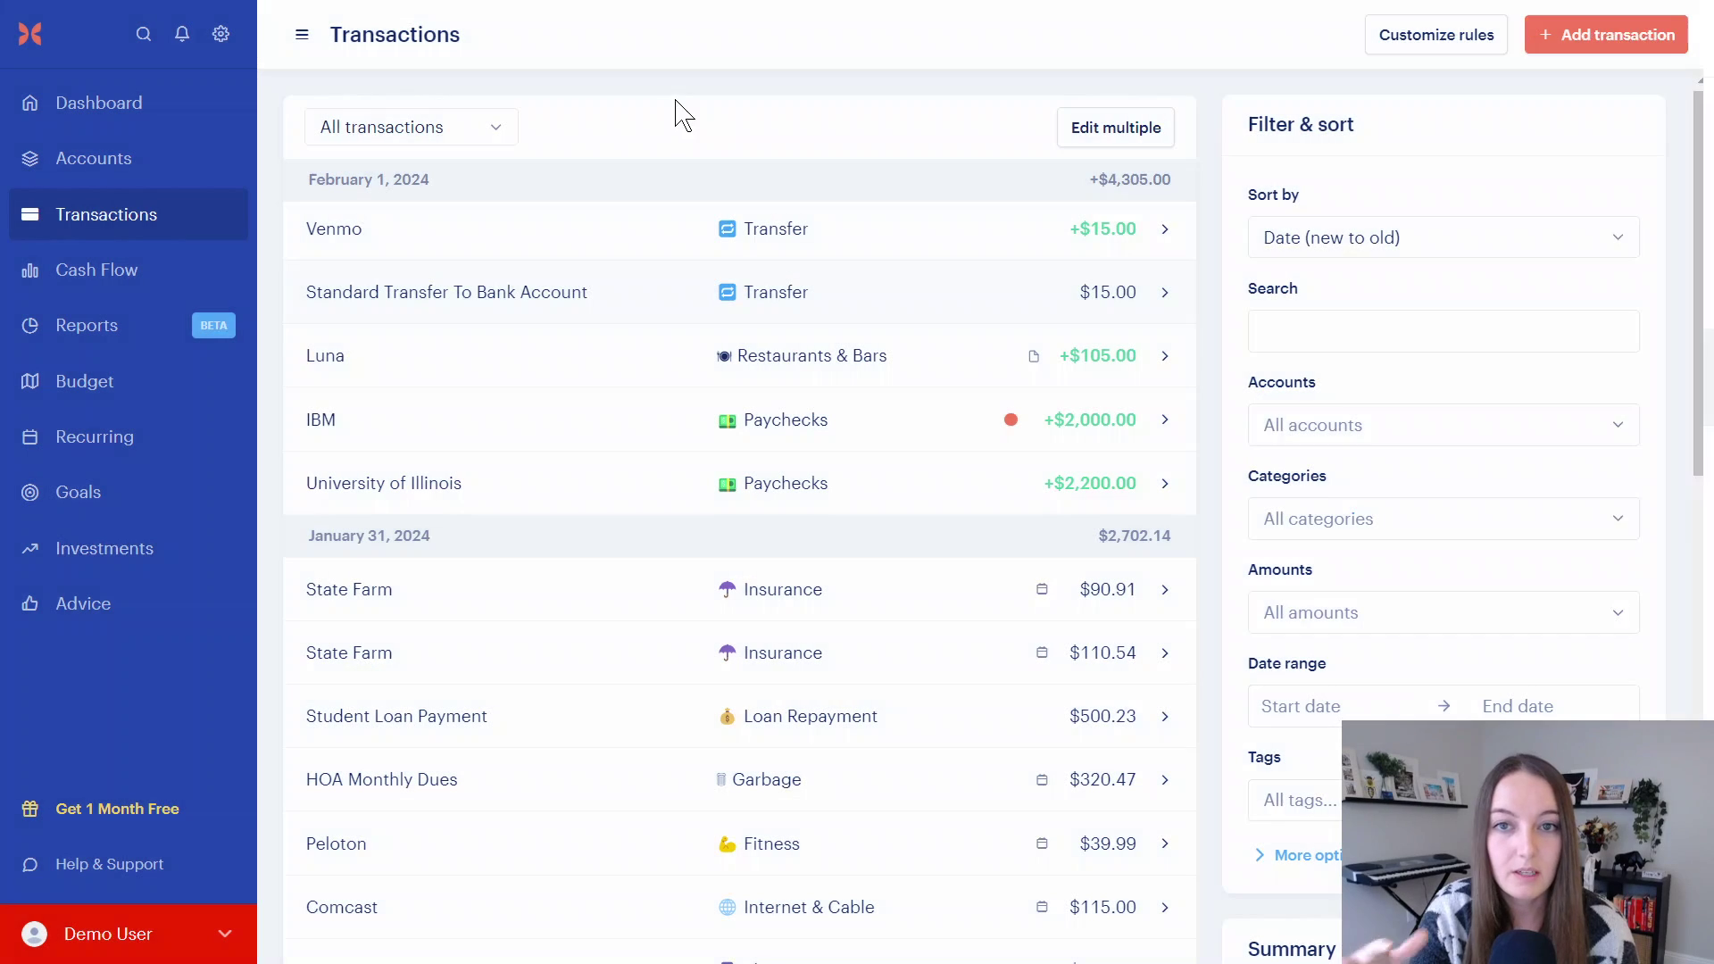
{"action": "left_click", "coordinate": [1167, 233]}
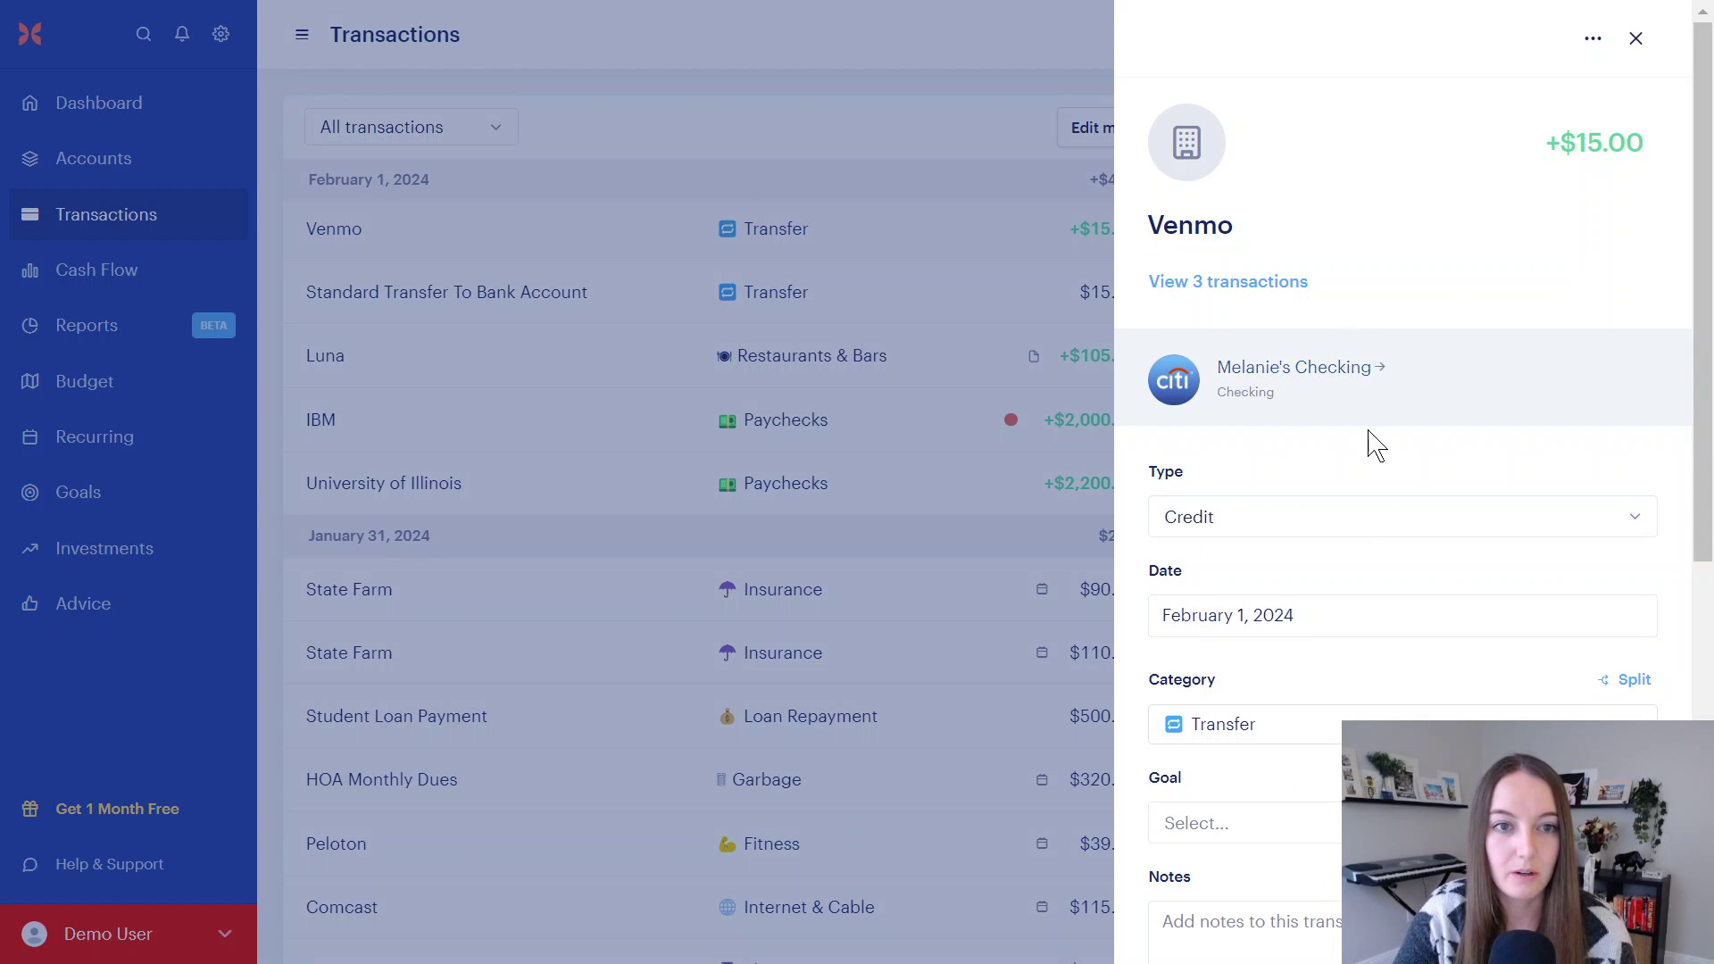
{"action": "left_click", "coordinate": [1636, 39]}
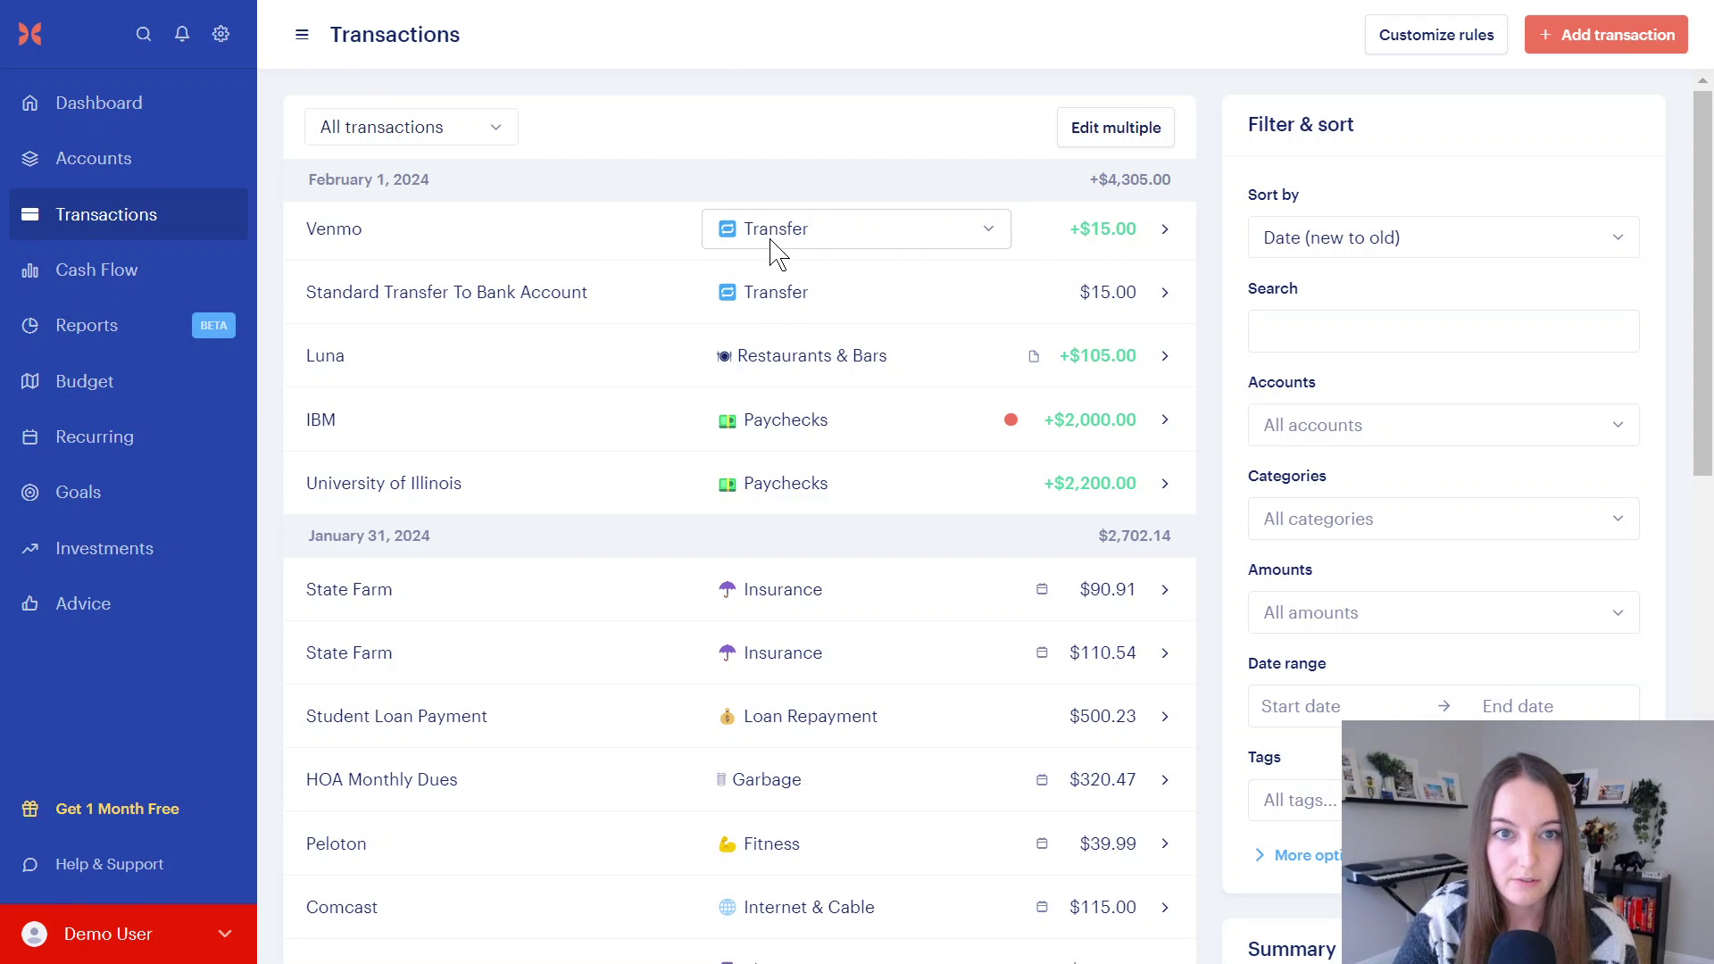
- Open the Citi checking account from the accounts overview and view its recent transactions
{"action": "left_click", "coordinate": [182, 178]}
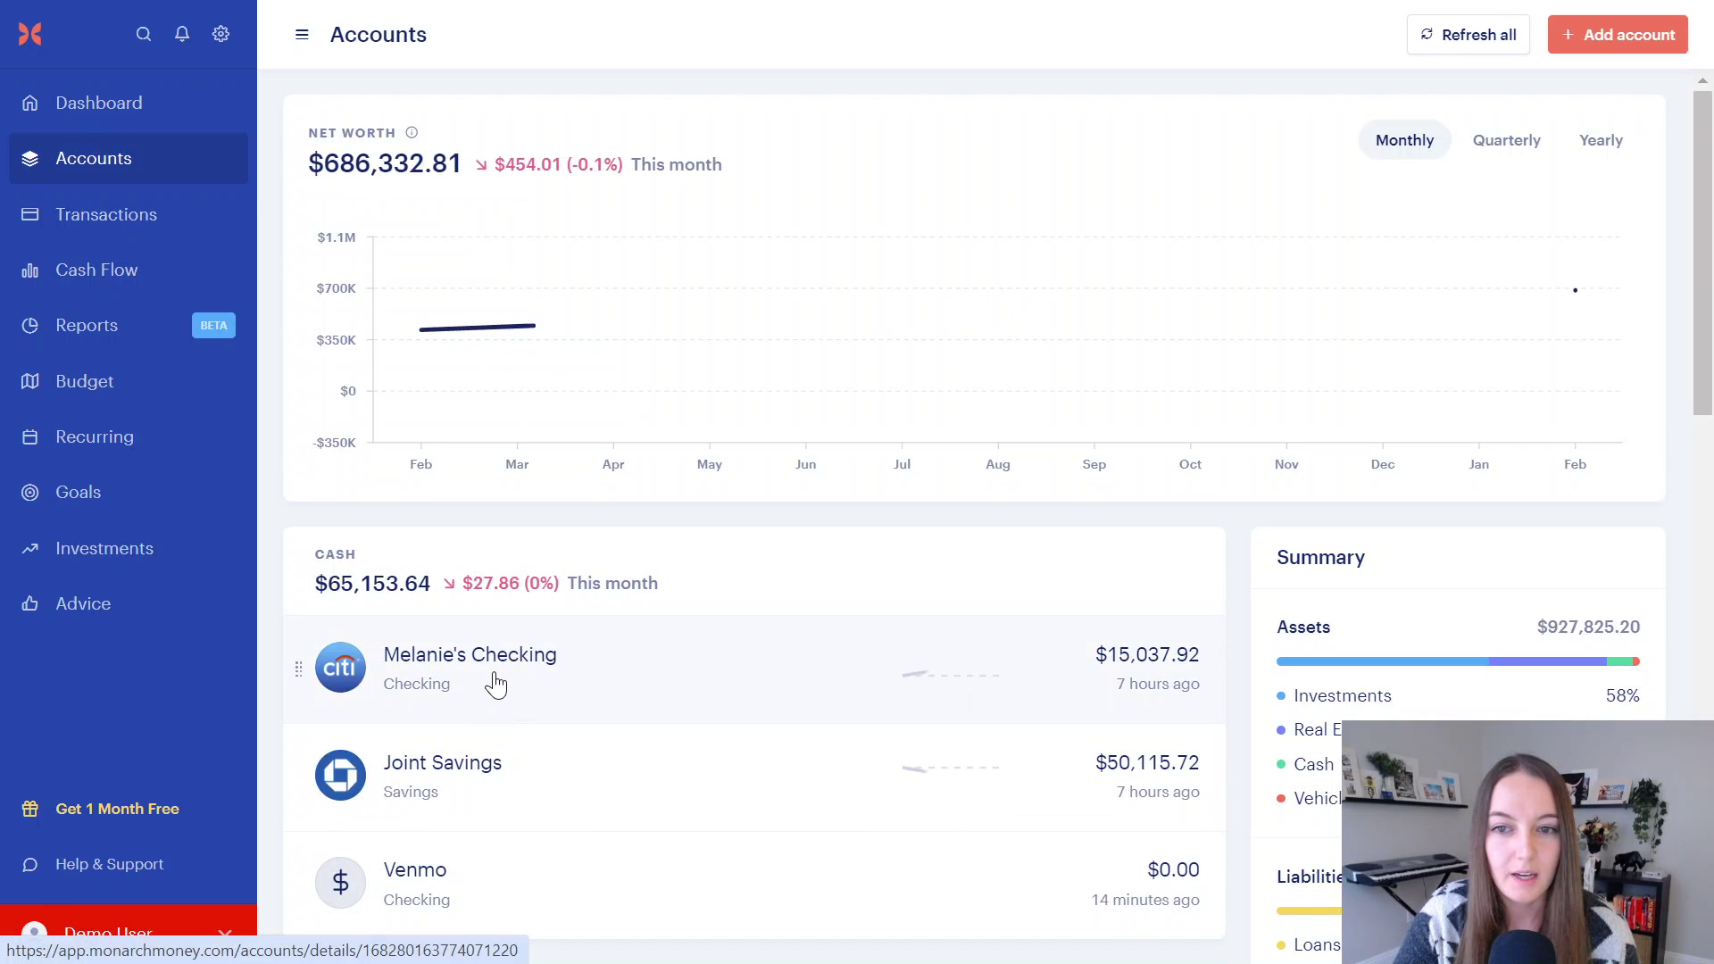
{"action": "left_click", "coordinate": [493, 684]}
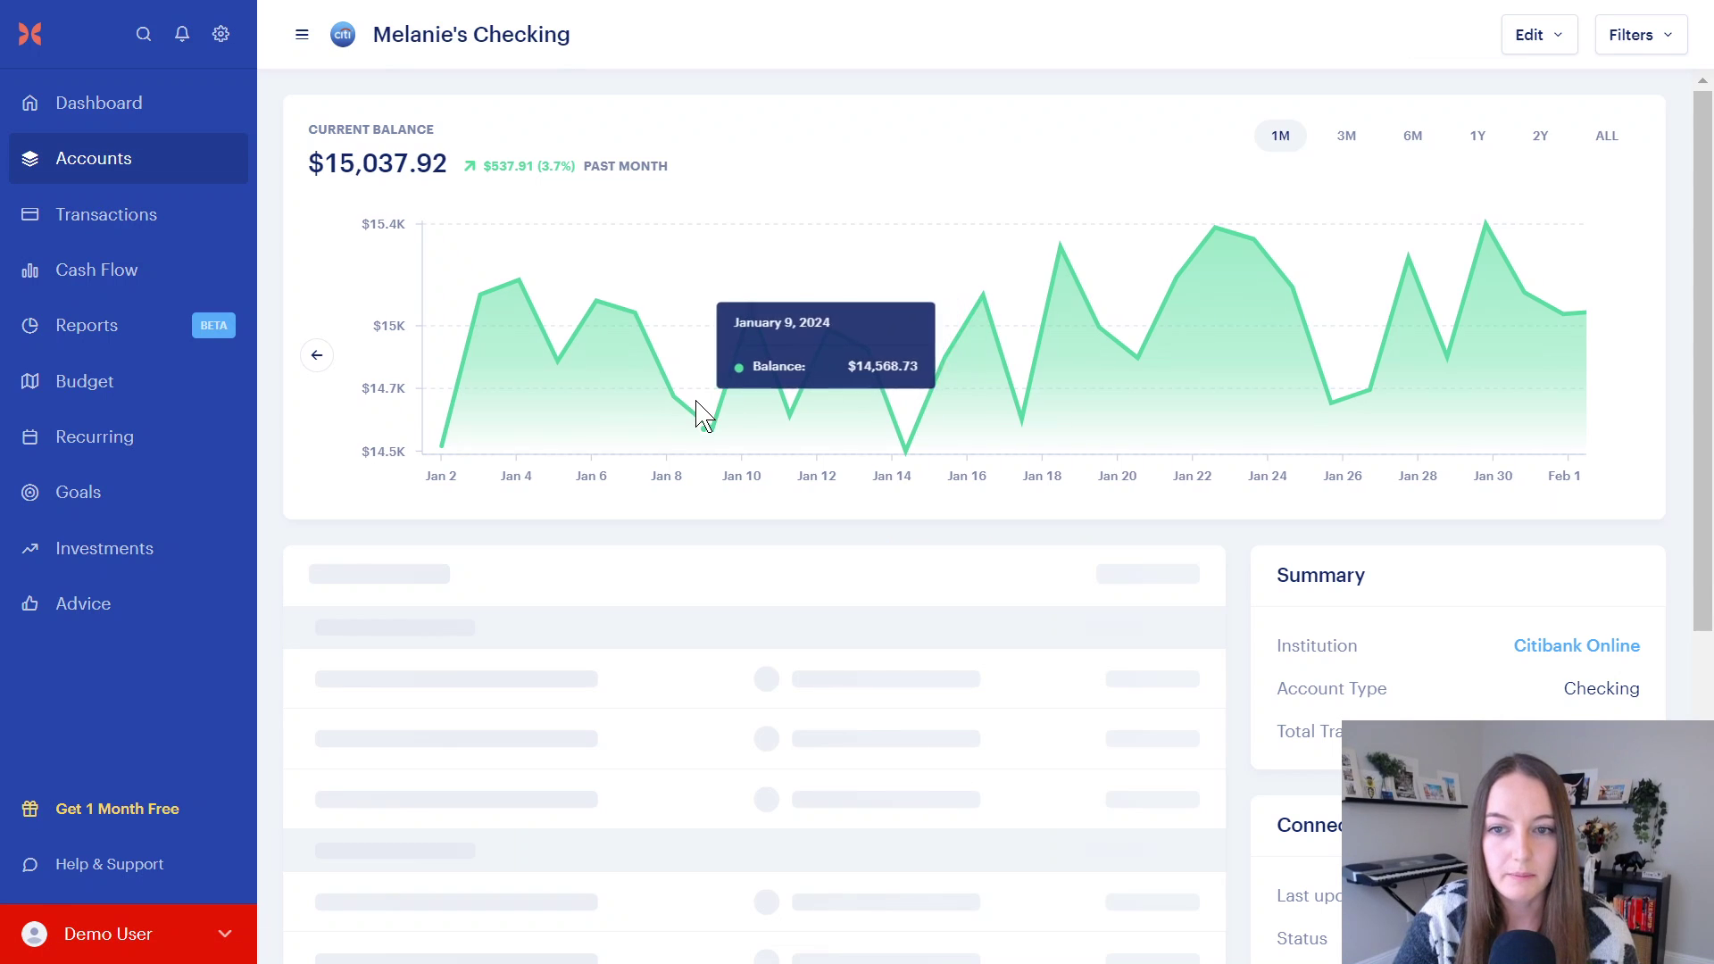
{"action": "scroll", "coordinate": [604, 599], "scroll_direction": "down", "scroll_amount": 2}
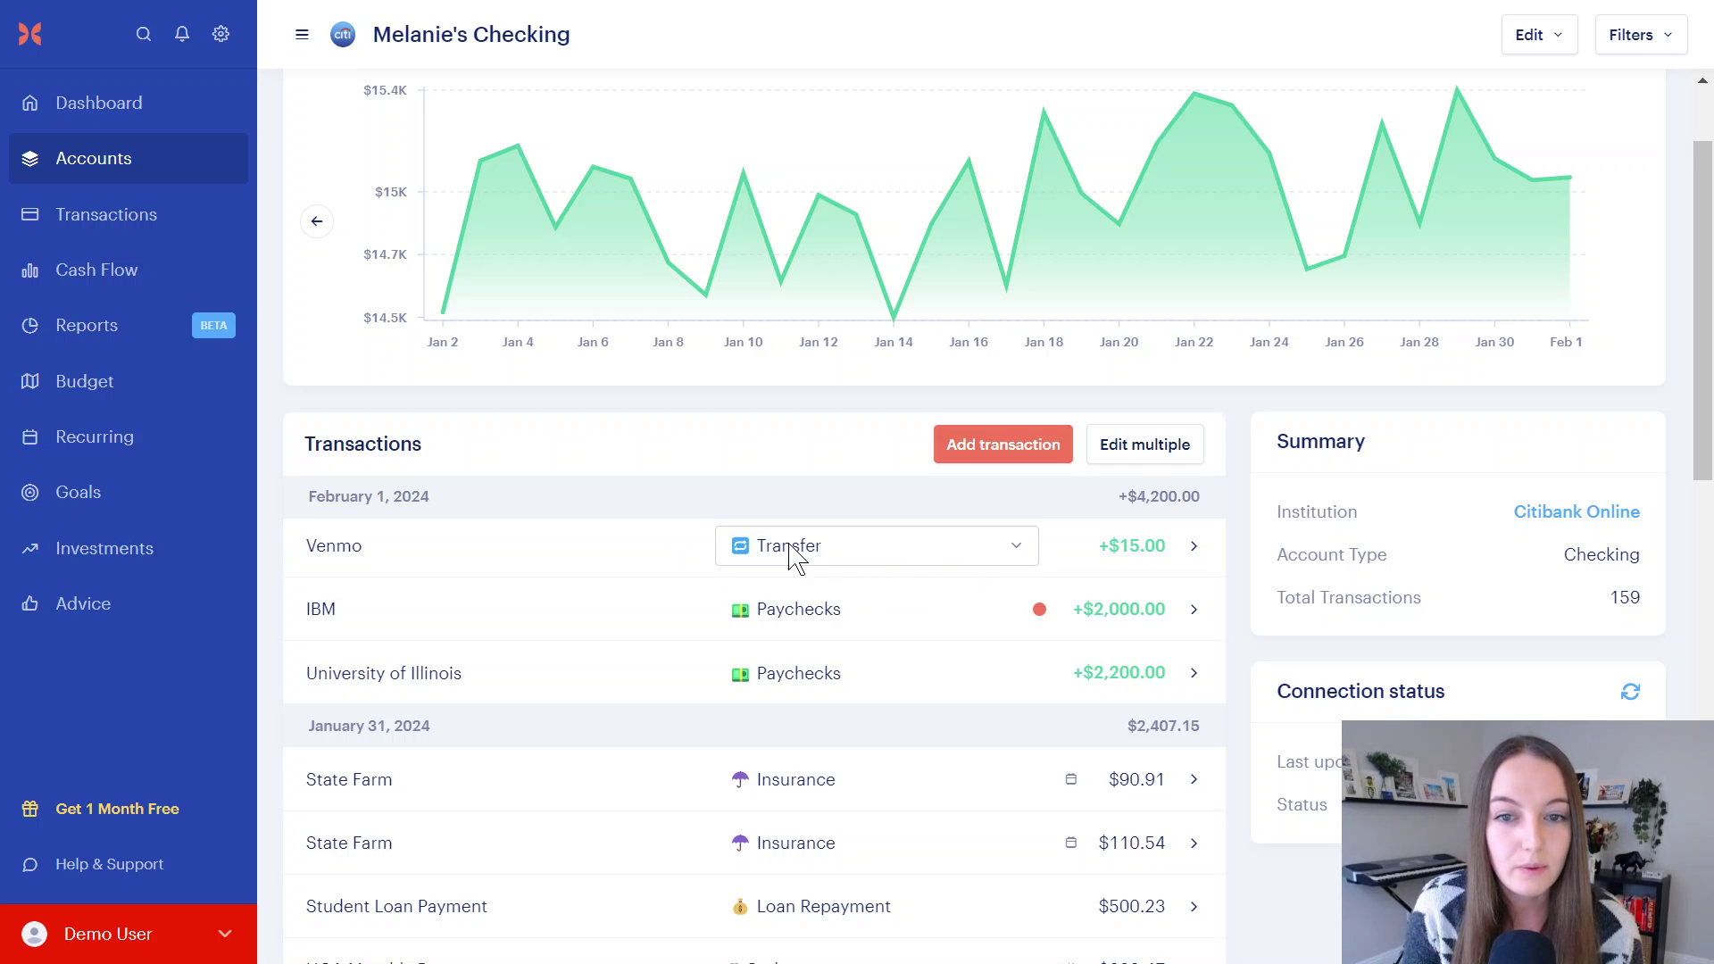
- Browse the category options for the February 1 Venmo deposit, from the income categories through the transfer categories
{"action": "left_click", "coordinate": [1022, 552]}
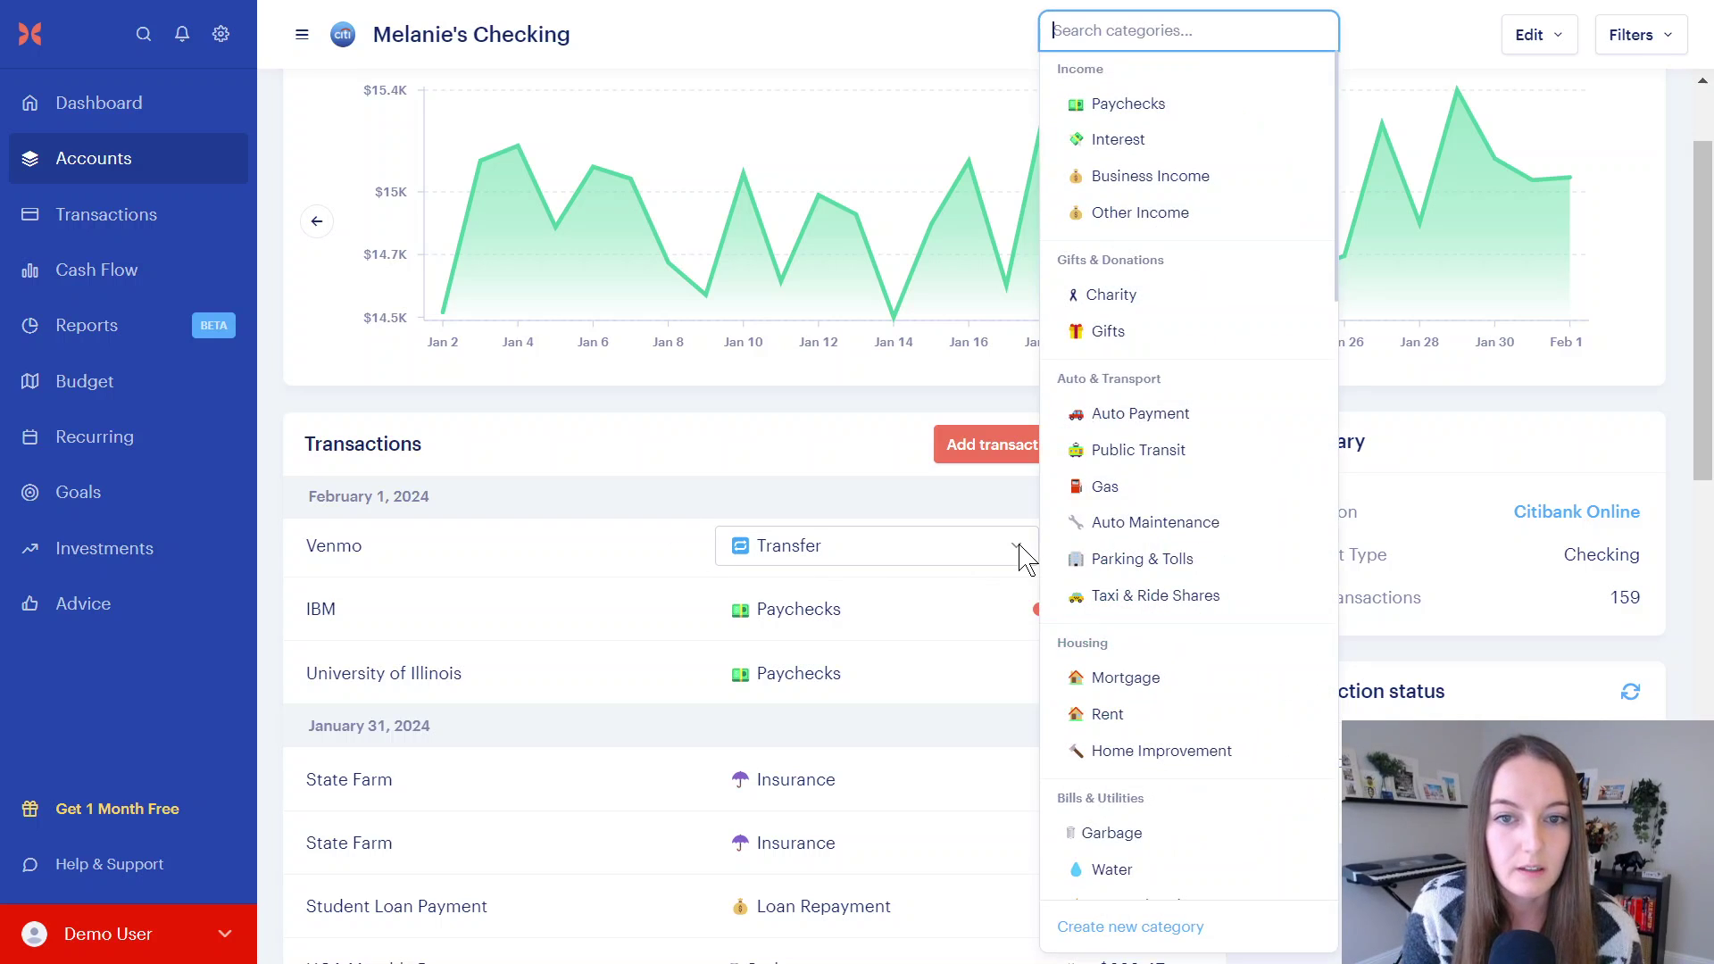
{"action": "scroll", "coordinate": [1167, 511], "scroll_direction": "down", "scroll_amount": 9}
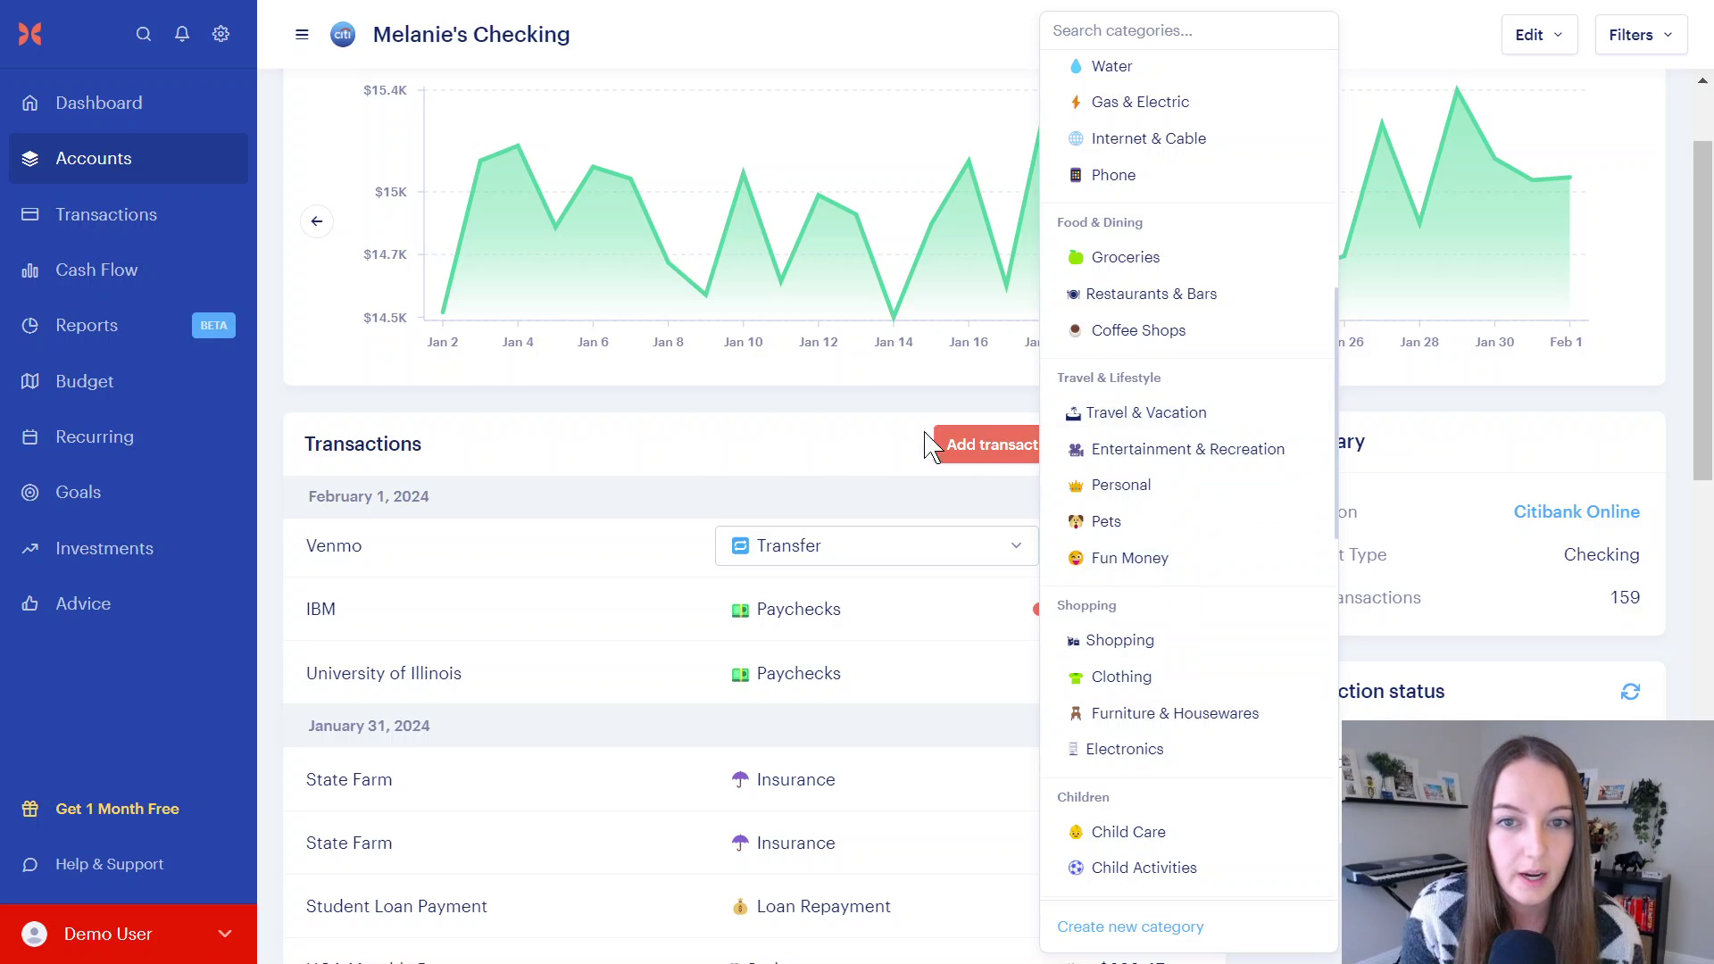
{"action": "left_click", "coordinate": [741, 420]}
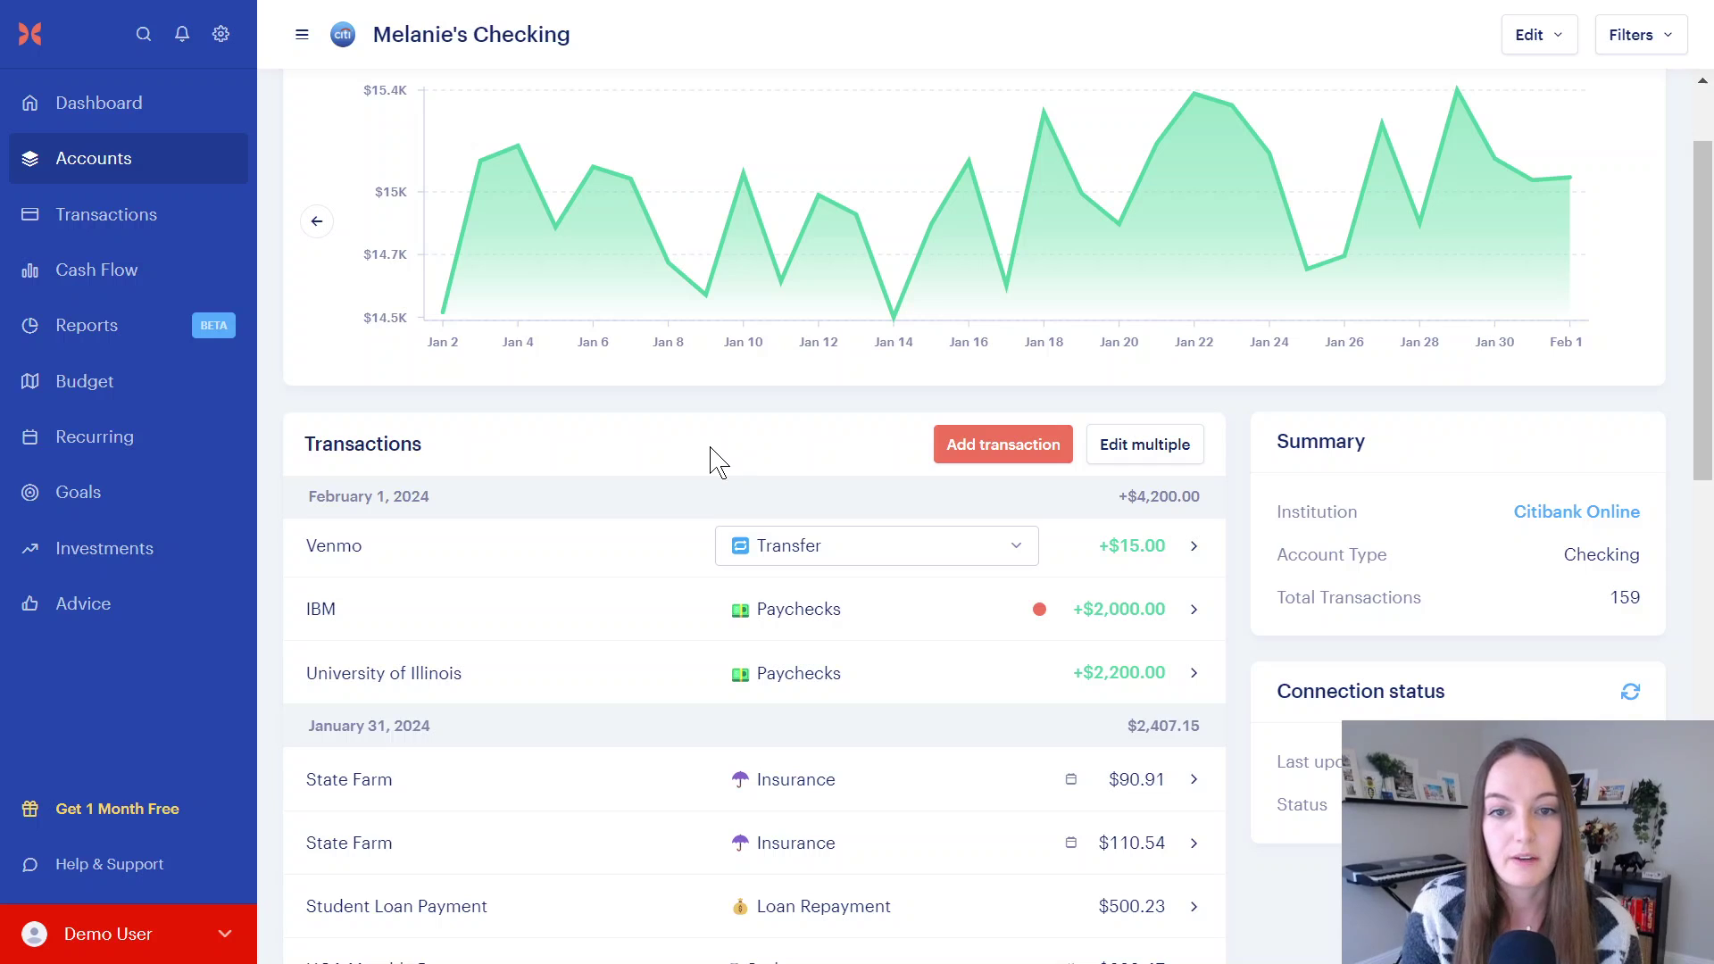
{"action": "left_click", "coordinate": [808, 545]}
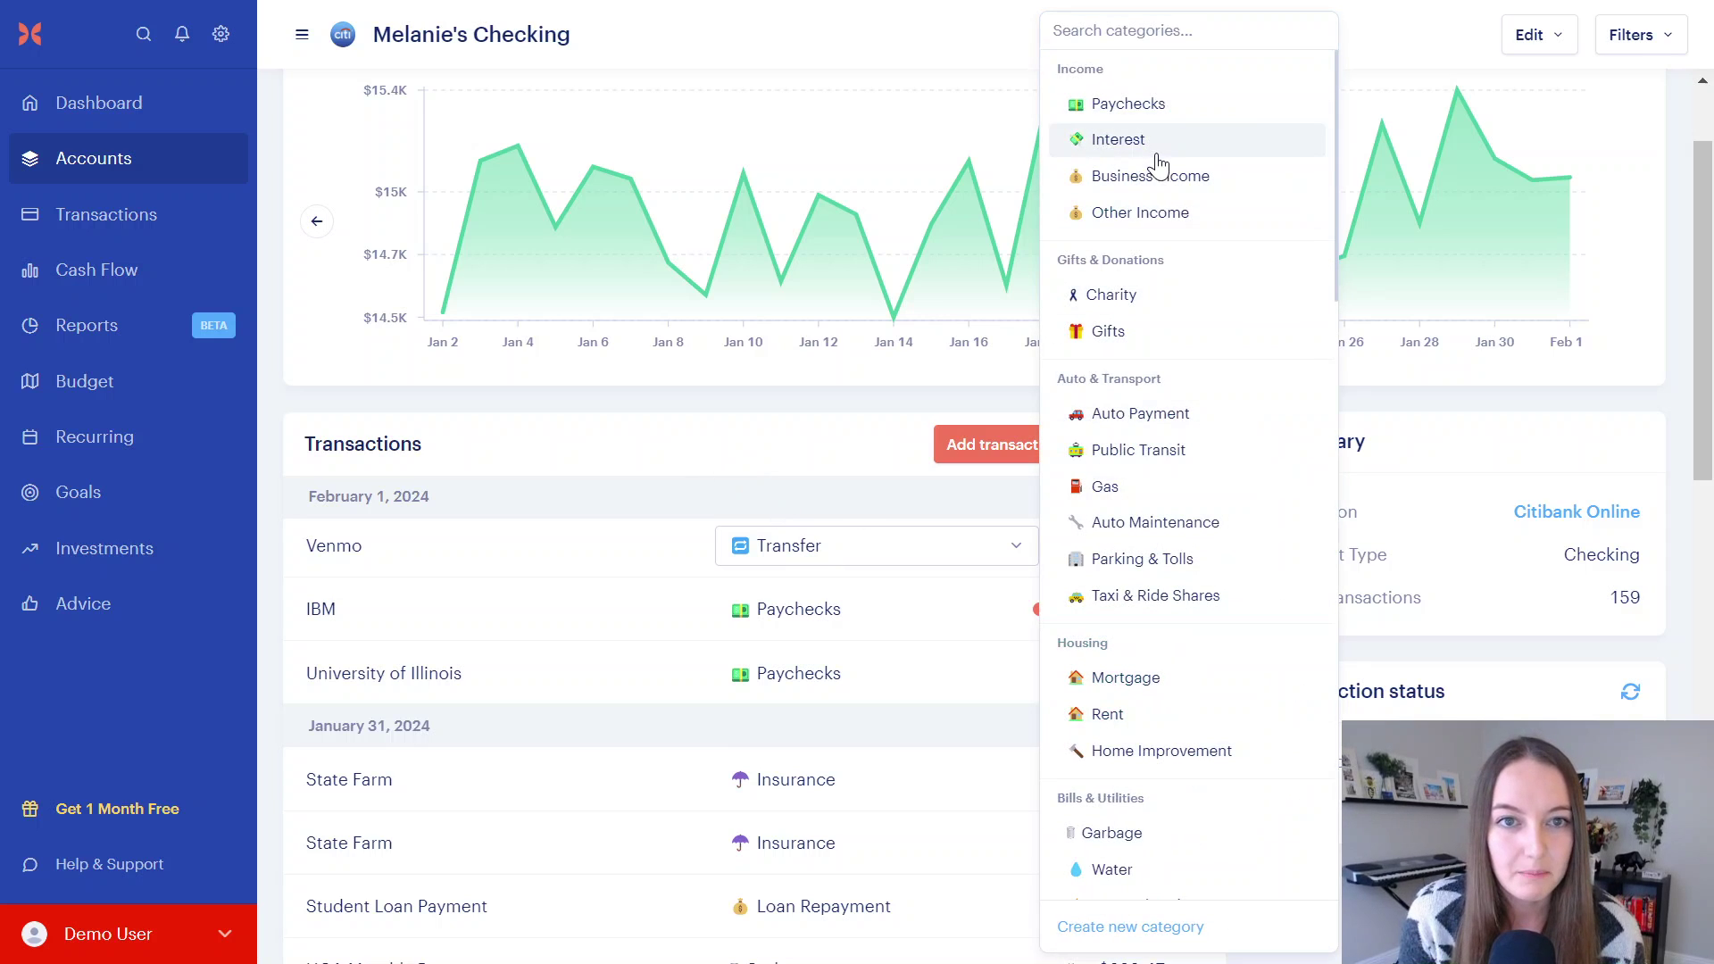
{"action": "left_click", "coordinate": [668, 453]}
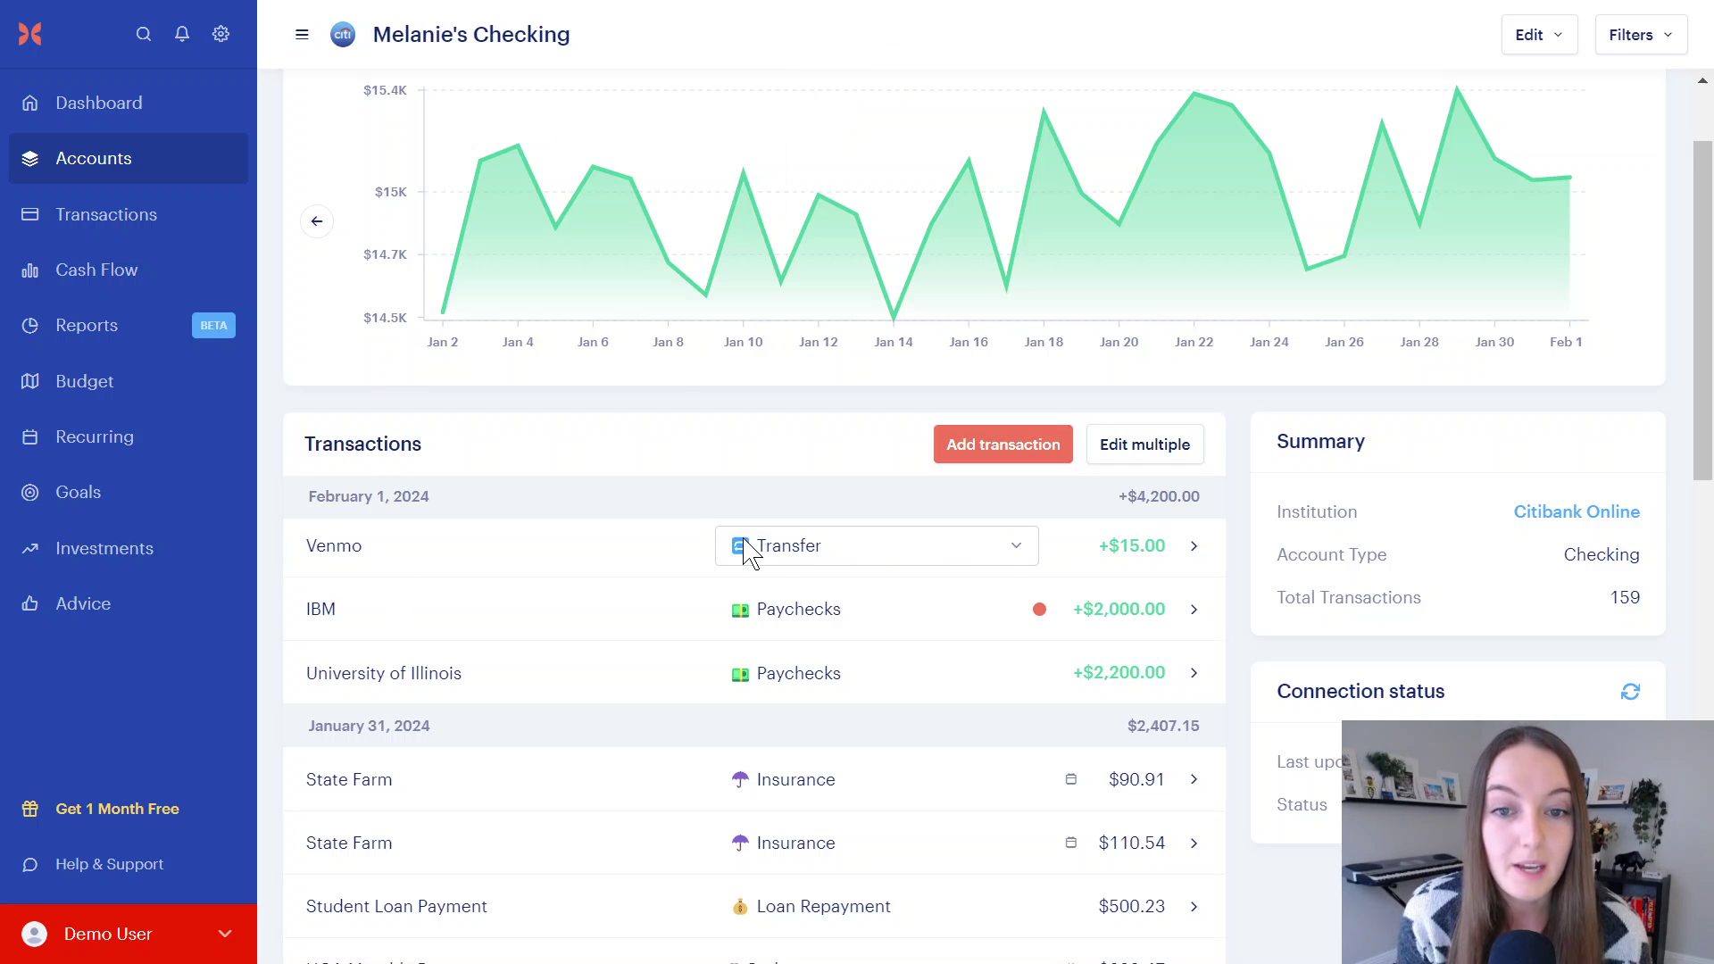
{"action": "left_click", "coordinate": [799, 547]}
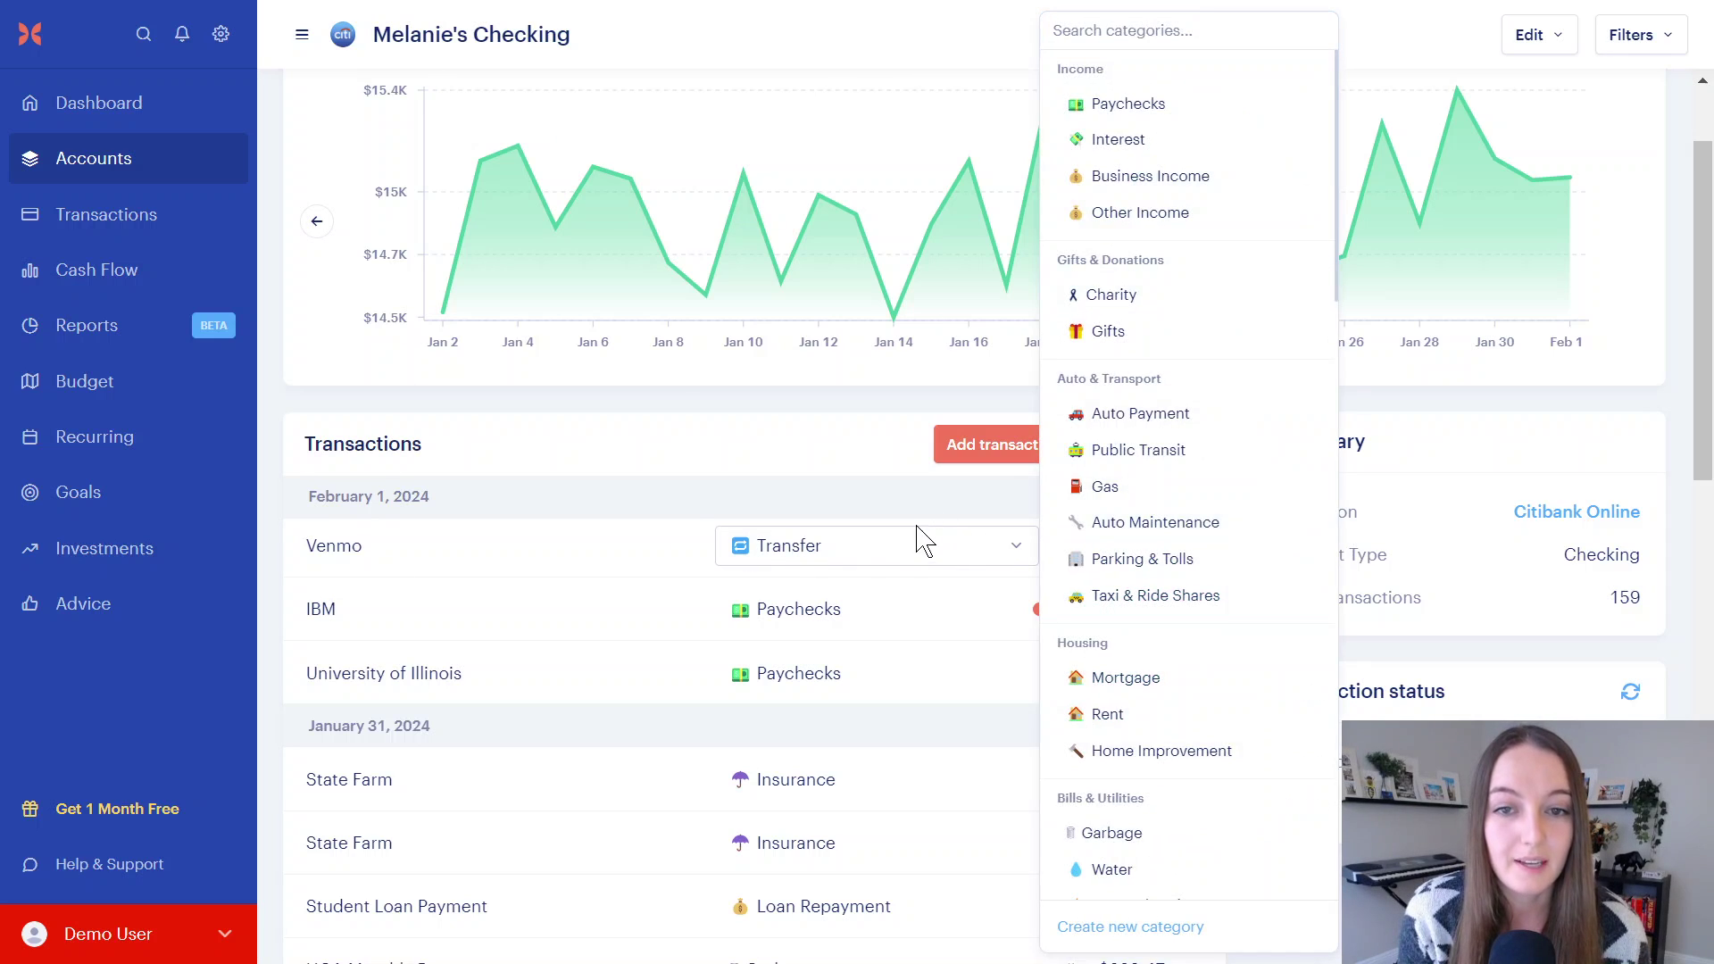
{"action": "scroll", "coordinate": [1151, 607], "scroll_direction": "down", "scroll_amount": 15}
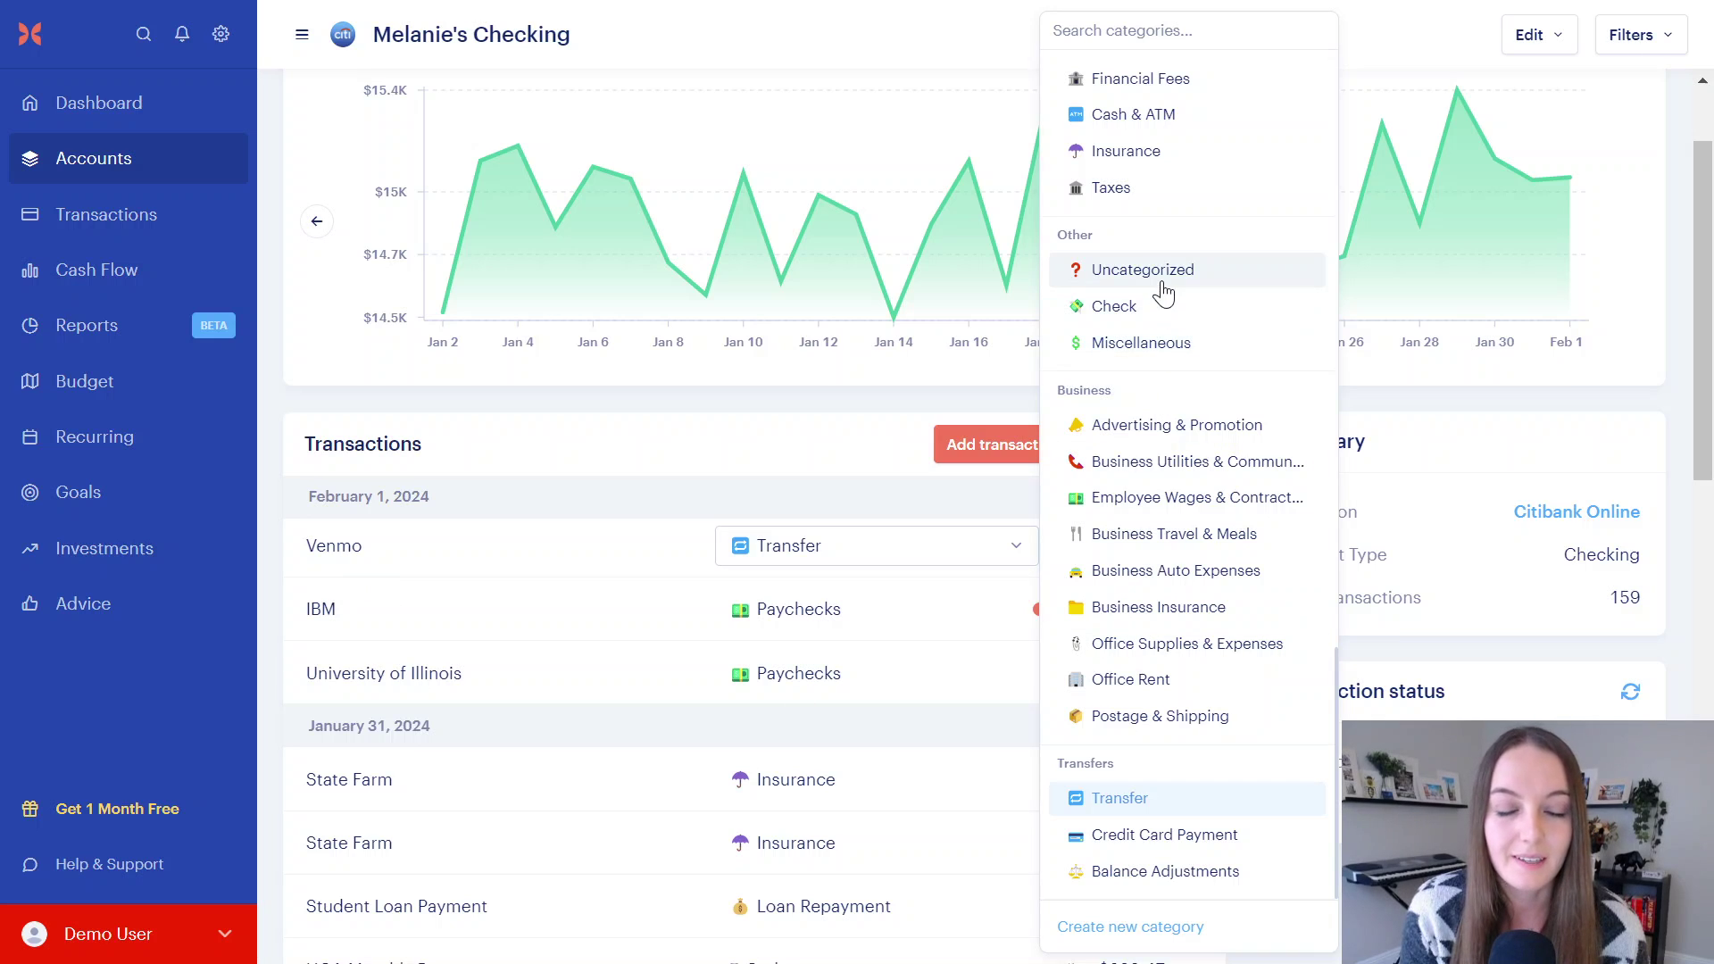
{"action": "left_click", "coordinate": [598, 459]}
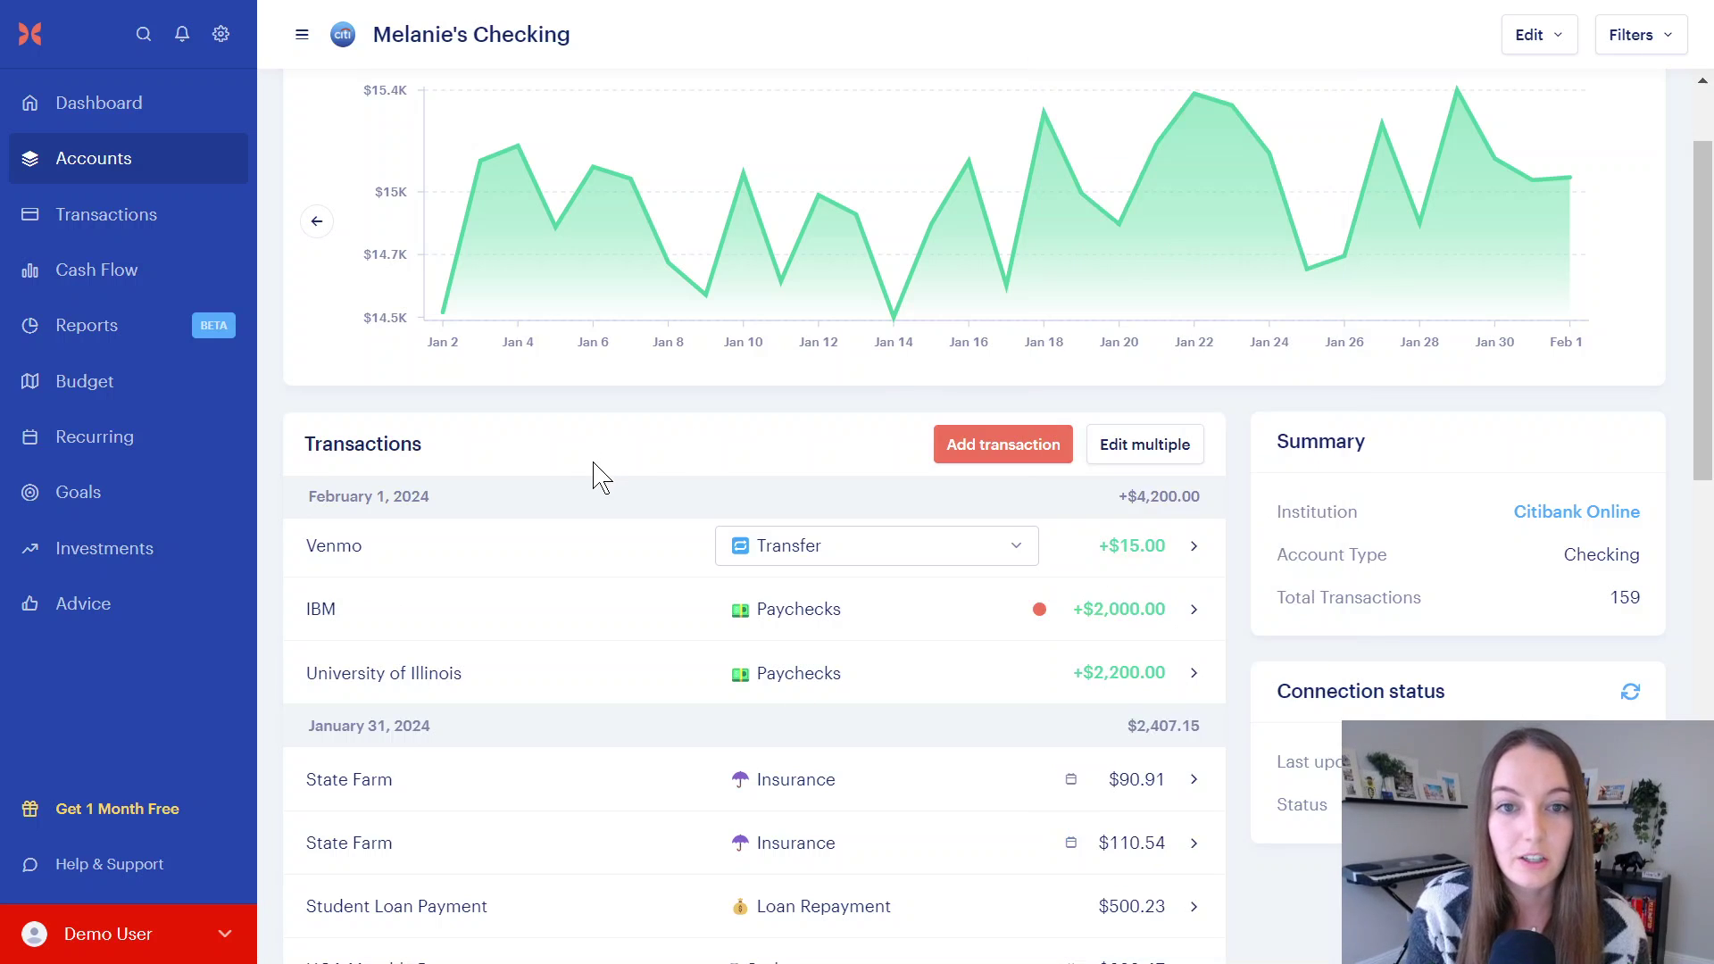
- Examine the Venmo deposit's full details in the checking account, including its category, notes, tags and hide option
{"action": "left_click", "coordinate": [1196, 552]}
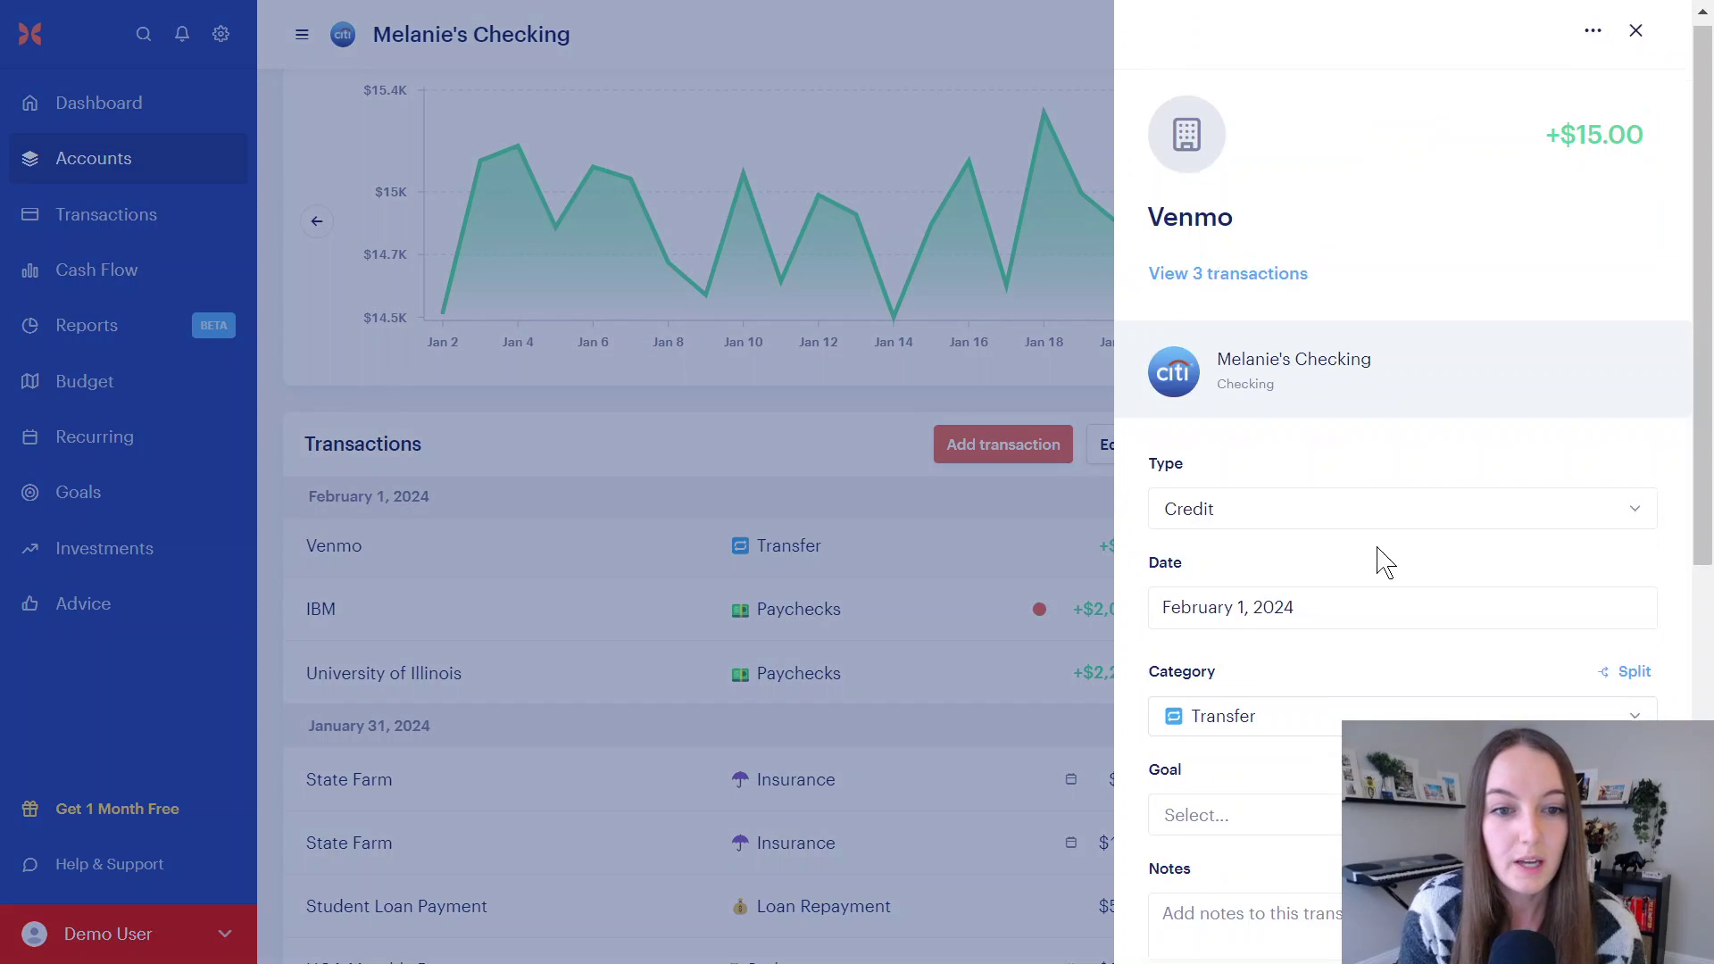
{"action": "scroll", "coordinate": [1377, 562], "scroll_direction": "down", "scroll_amount": 5}
{"action": "scroll", "coordinate": [1241, 705], "scroll_direction": "down", "scroll_amount": 1}
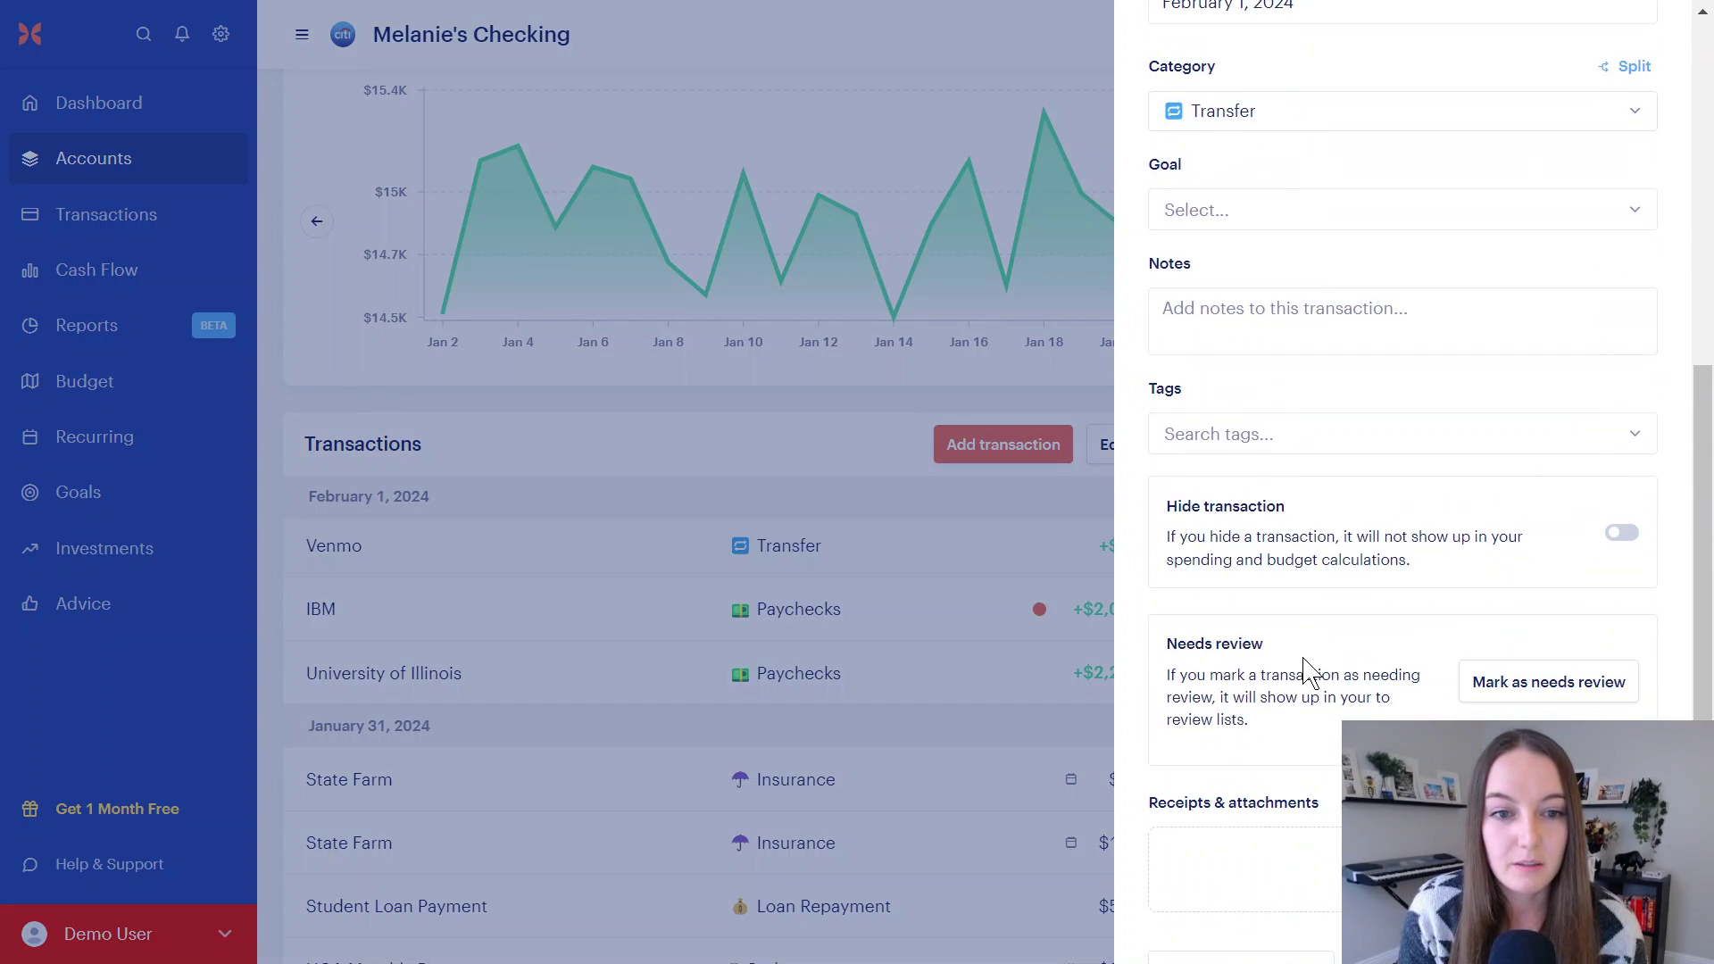
{"action": "scroll", "coordinate": [1428, 357], "scroll_direction": "up", "scroll_amount": 5}
{"action": "scroll", "coordinate": [1478, 292], "scroll_direction": "up", "scroll_amount": 2}
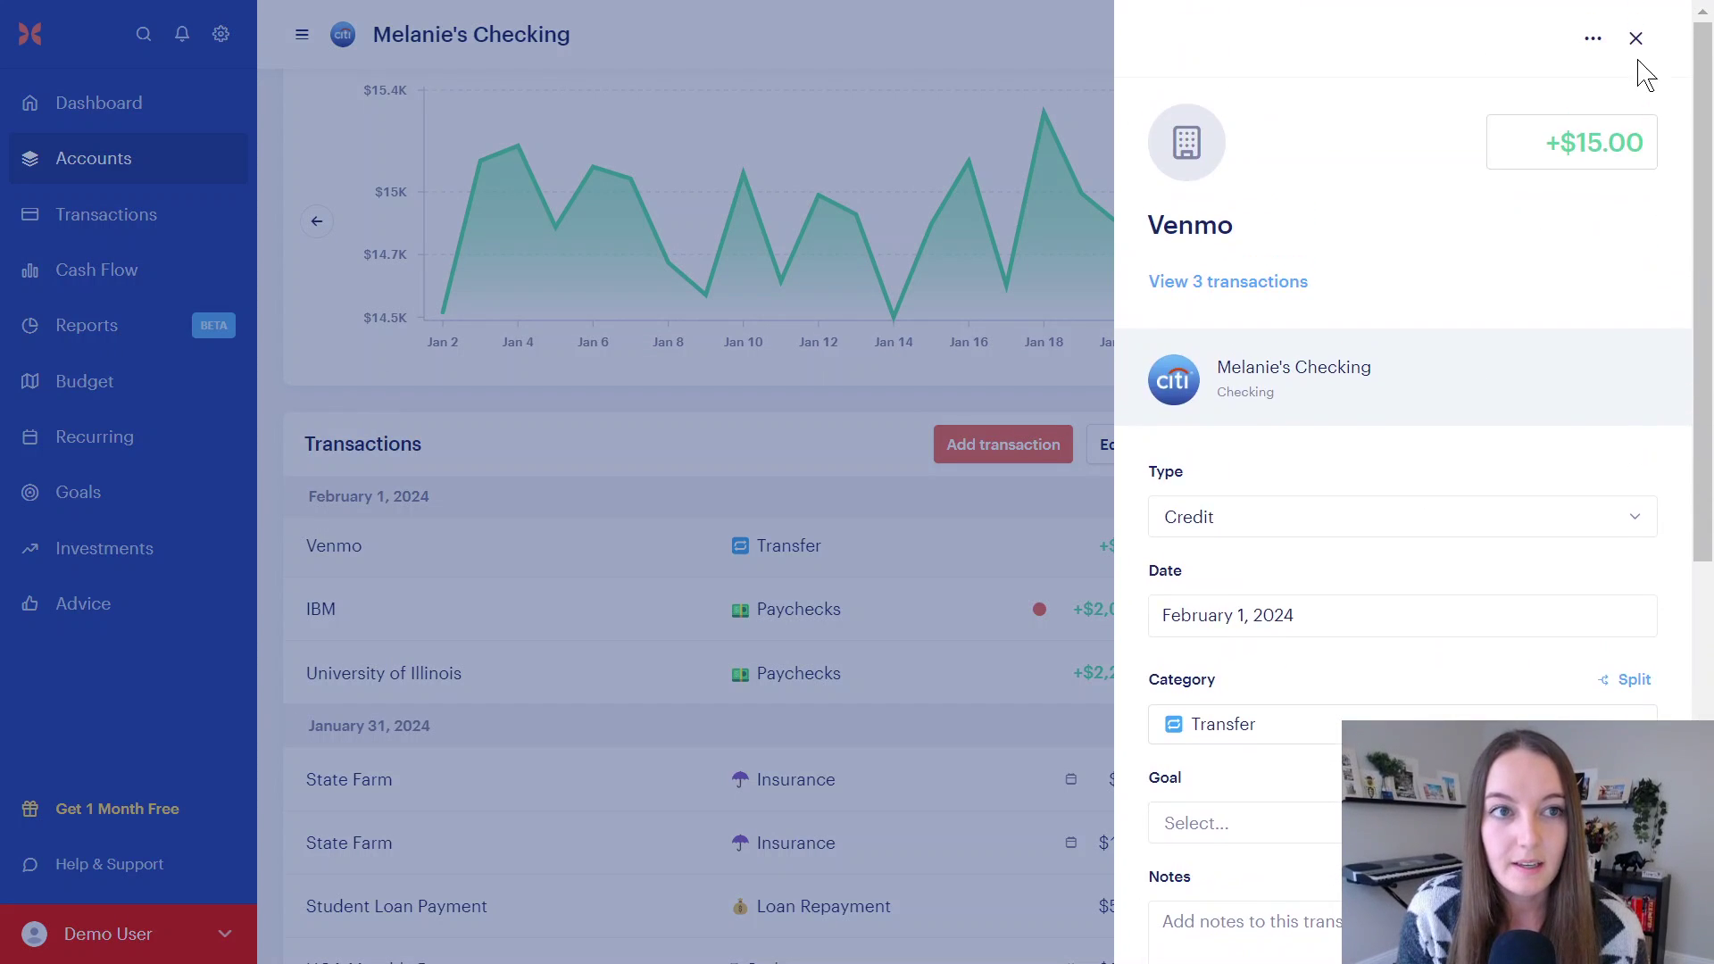
{"action": "left_click", "coordinate": [1635, 40]}
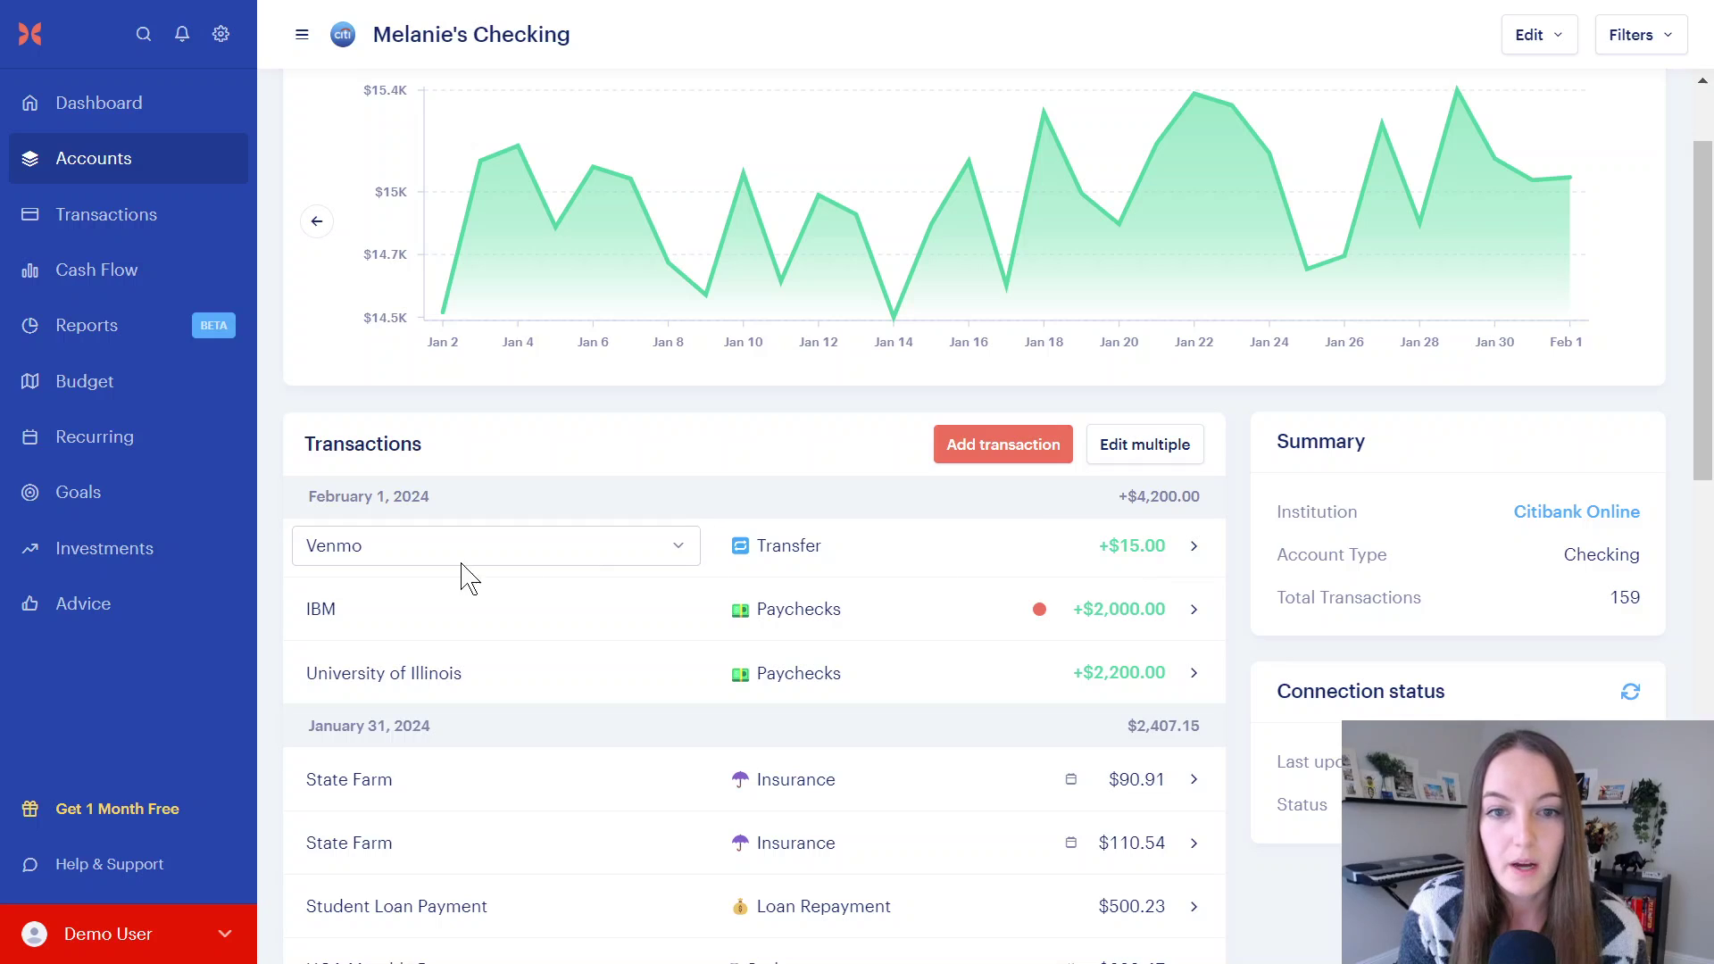
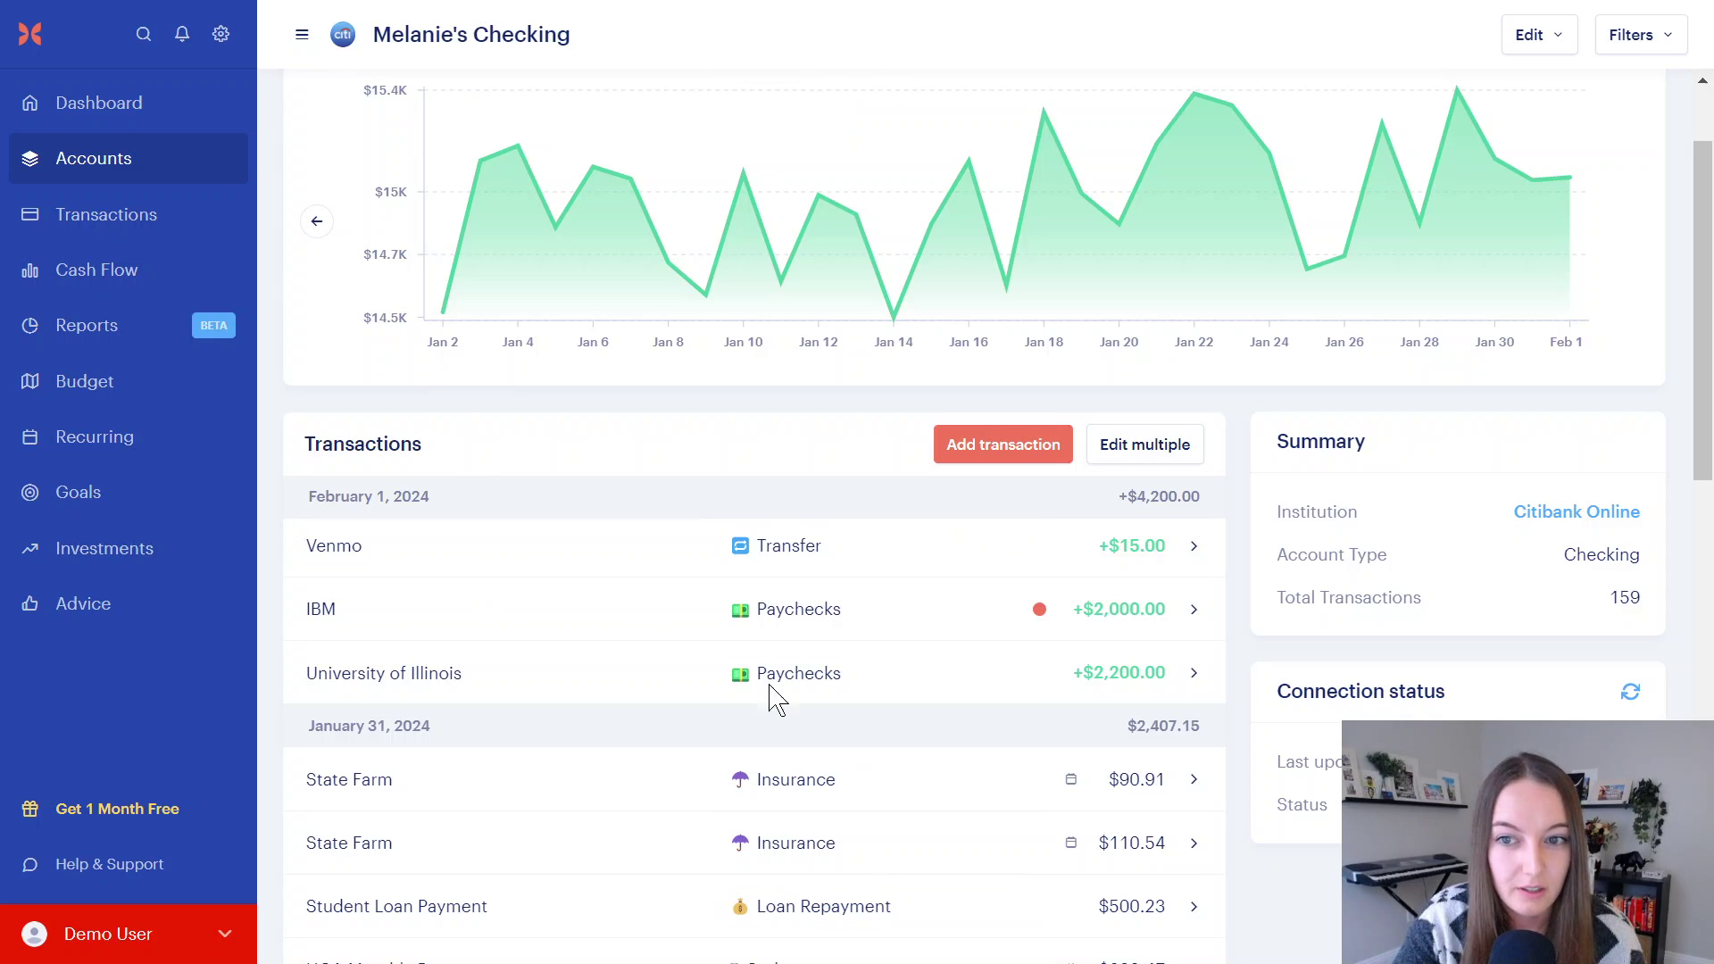
- Return to the full transactions list and check which account each side of the February 1 Venmo transfer belongs to
{"action": "left_click", "coordinate": [114, 220]}
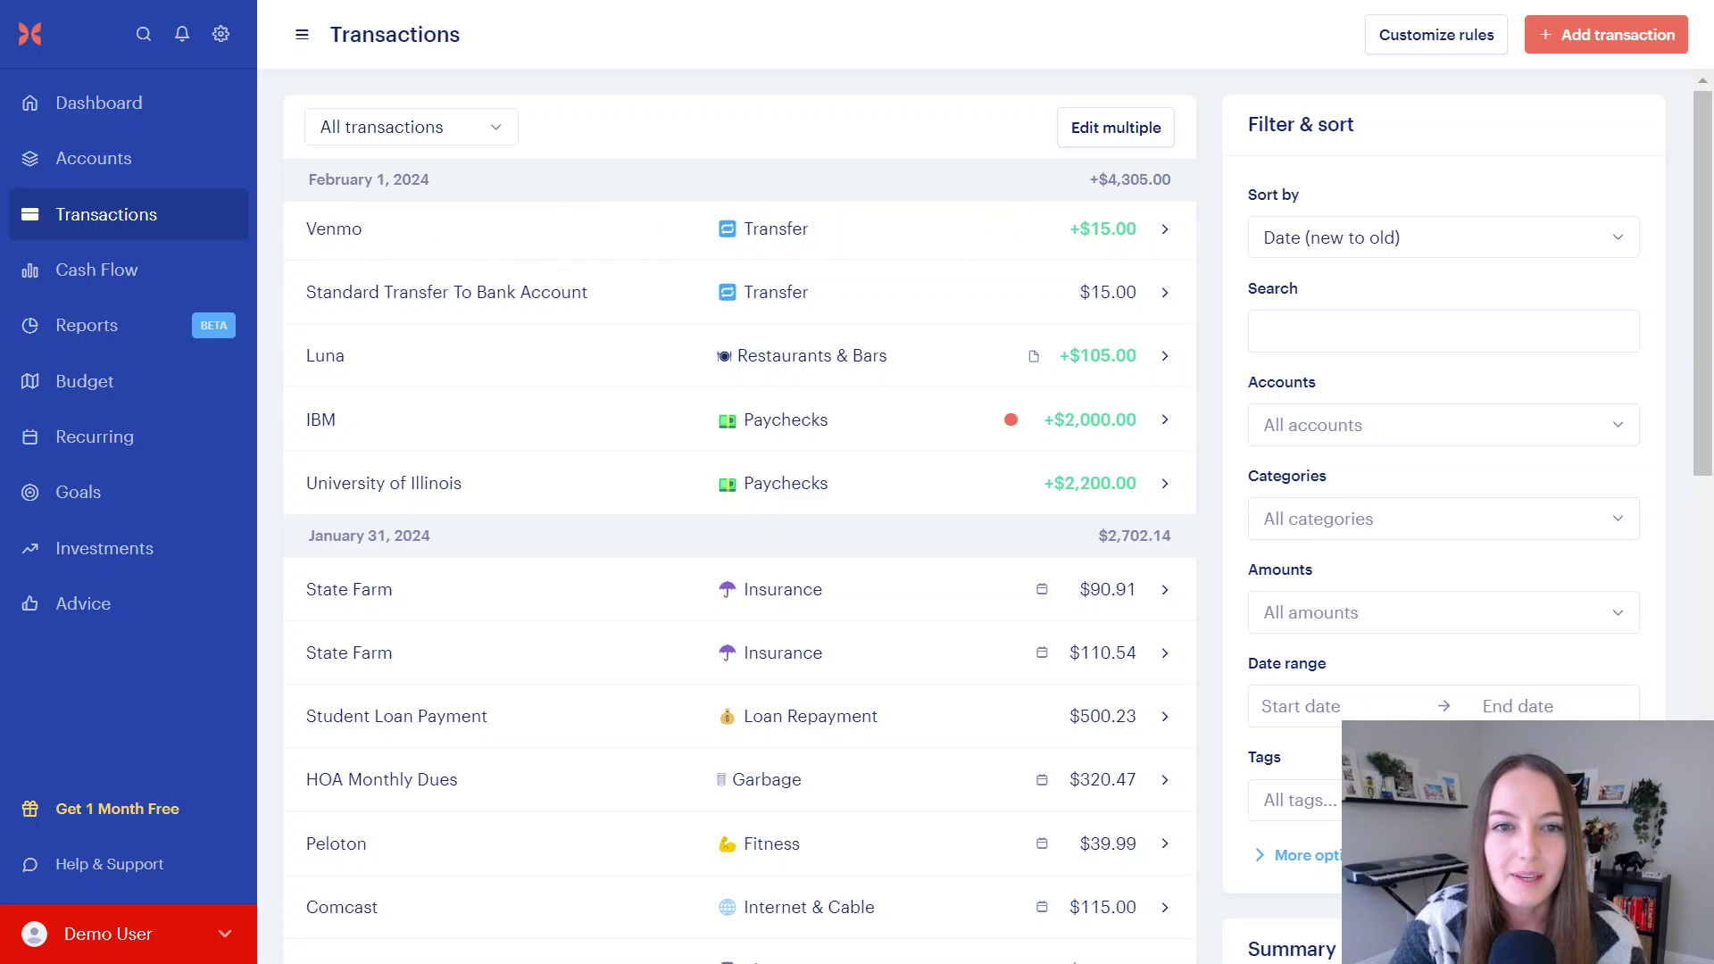
{"action": "left_click", "coordinate": [1165, 230]}
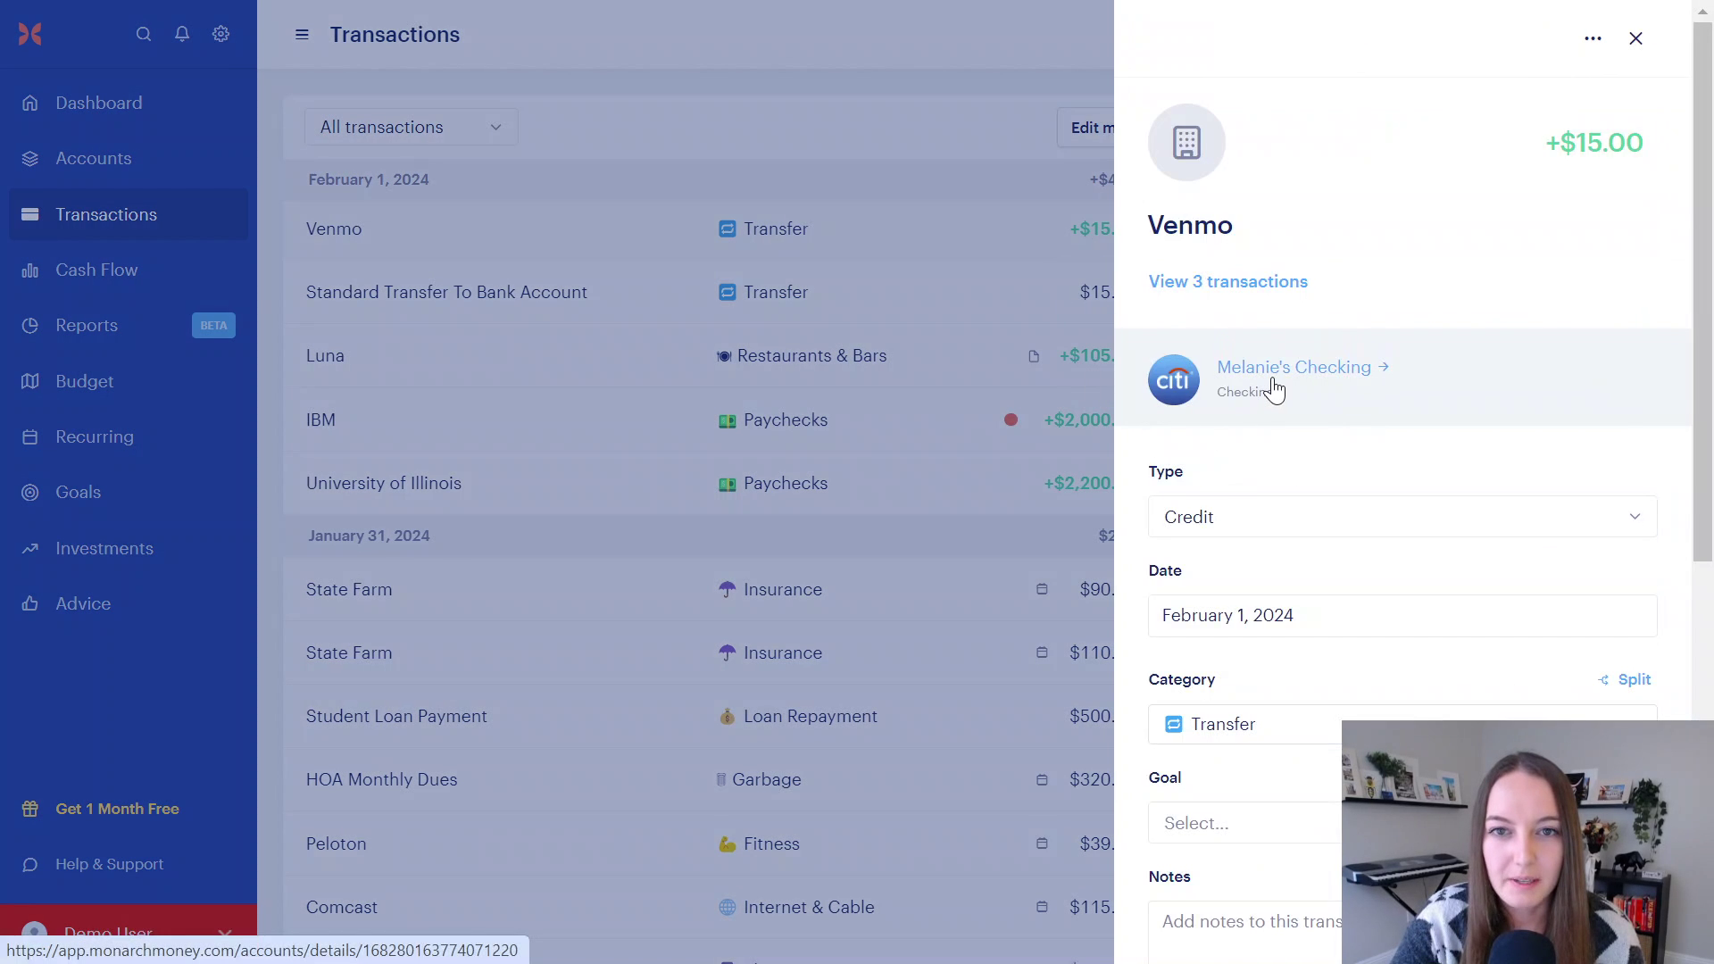
{"action": "left_click", "coordinate": [1635, 39]}
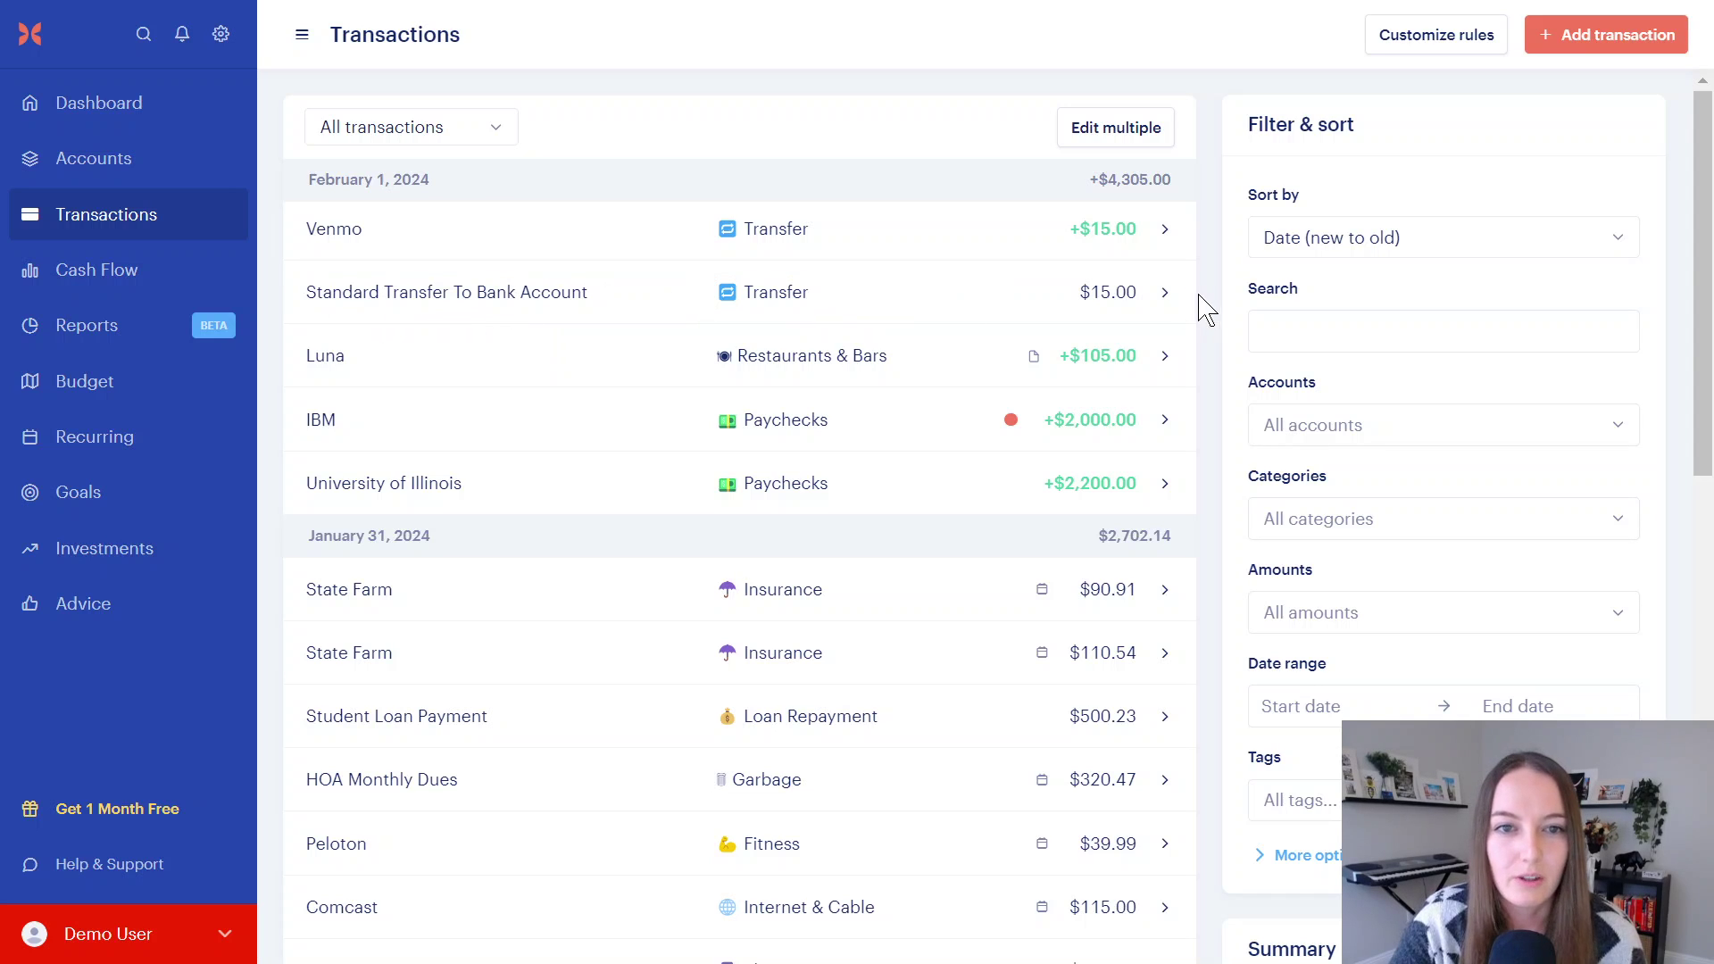
{"action": "left_click", "coordinate": [1165, 294]}
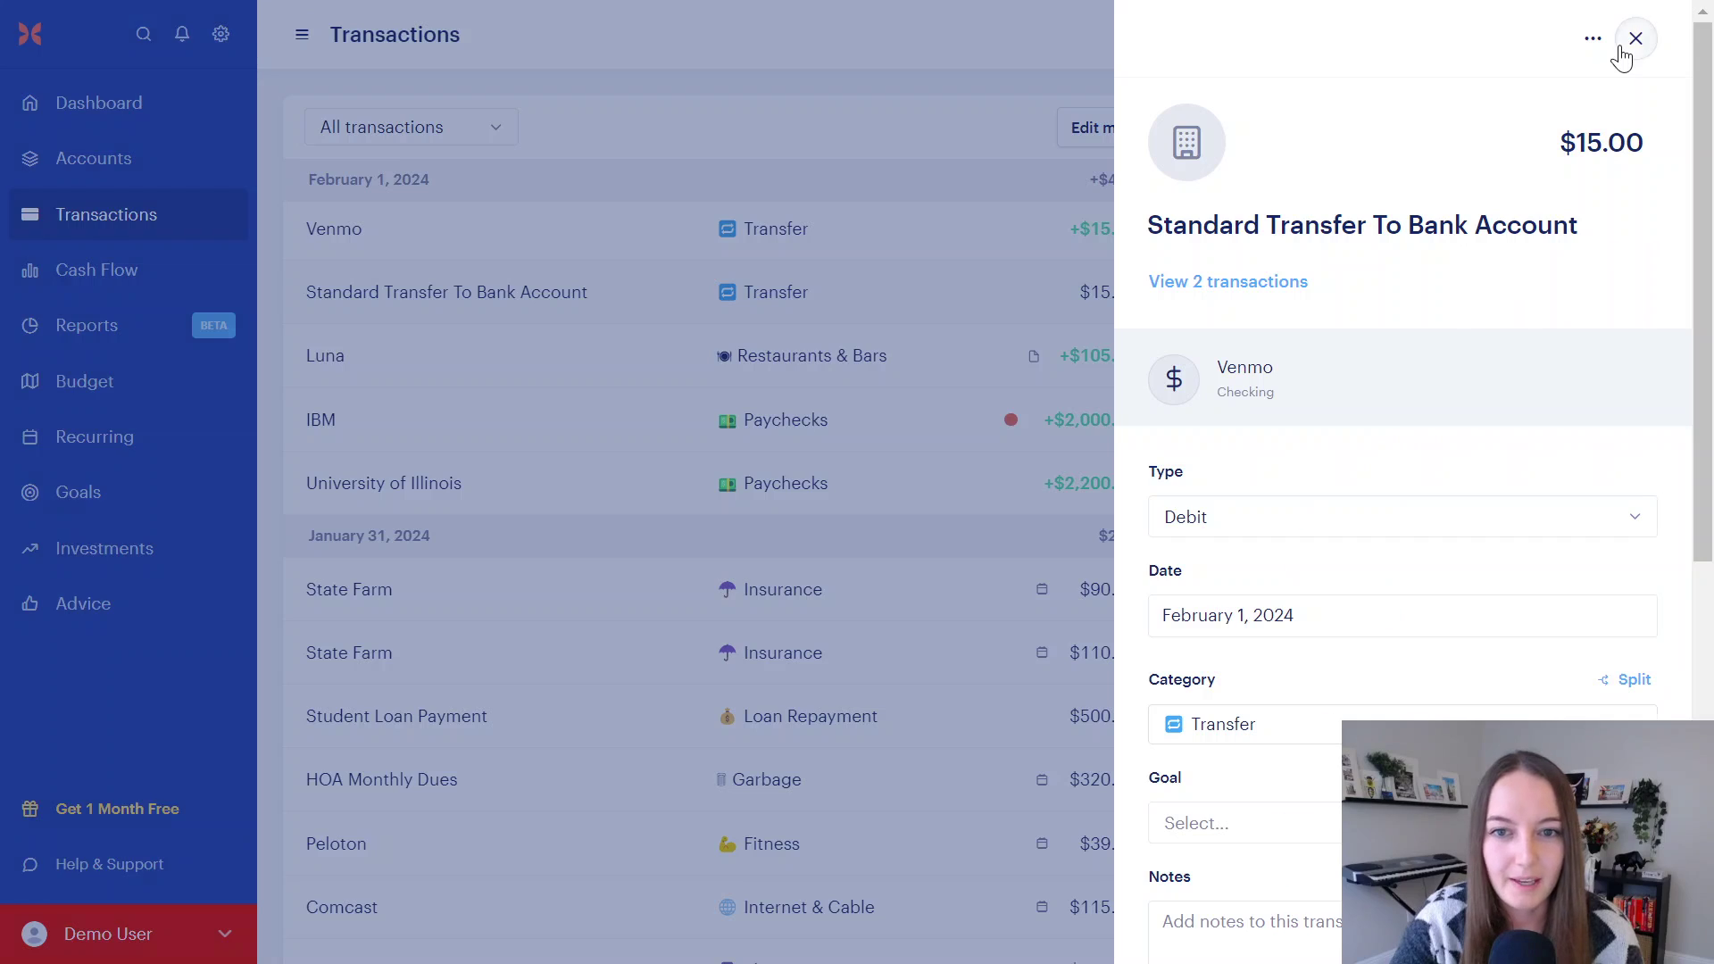
{"action": "left_click", "coordinate": [1631, 36]}
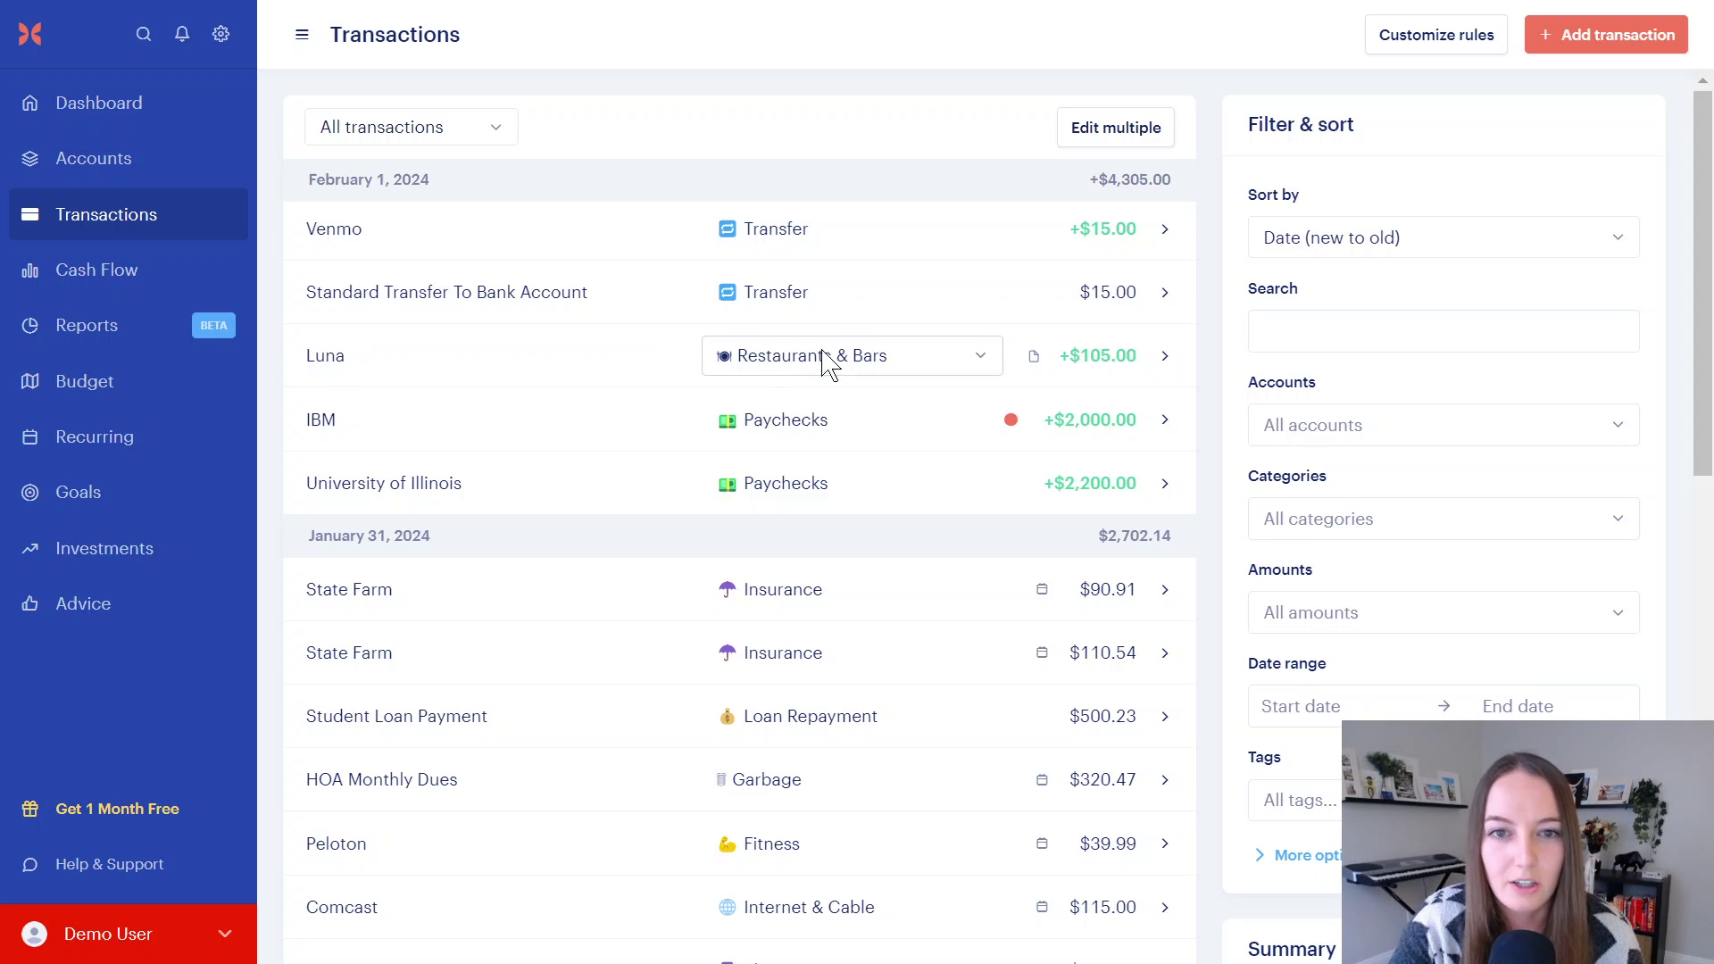
- Browse the category options for the $105 Restaurants & Bars payment dated February 1, leaving its category as is
{"action": "mouse_move", "coordinate": [1027, 366]}
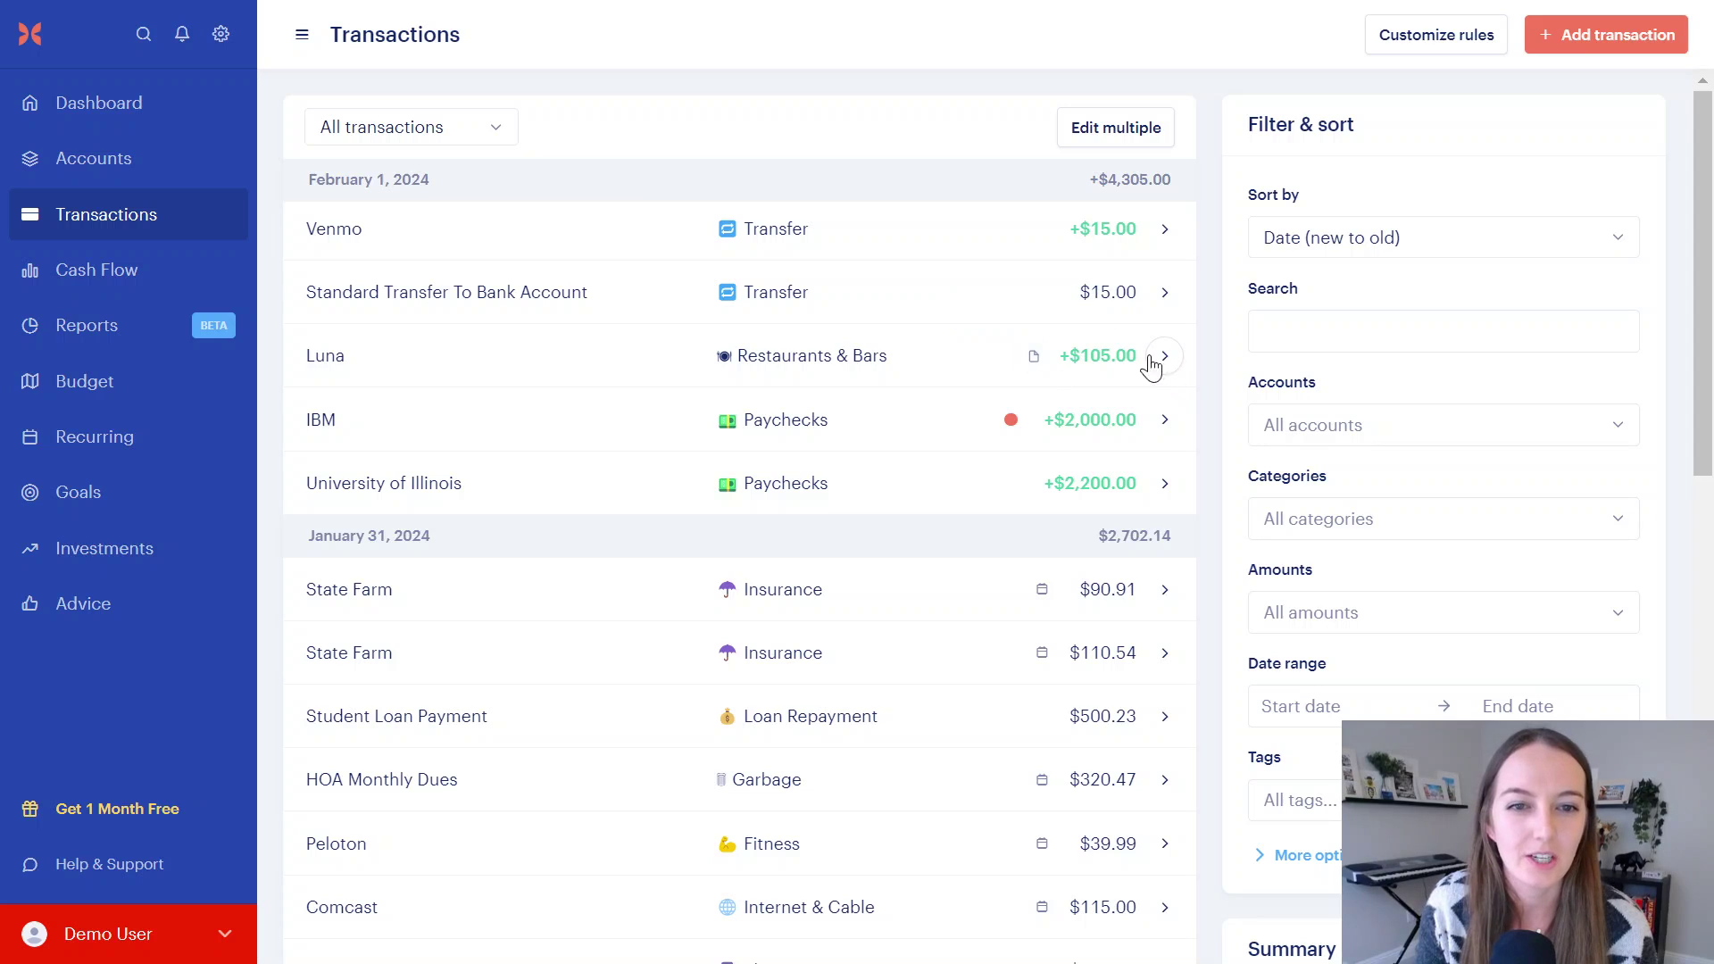
{"action": "left_click", "coordinate": [830, 362]}
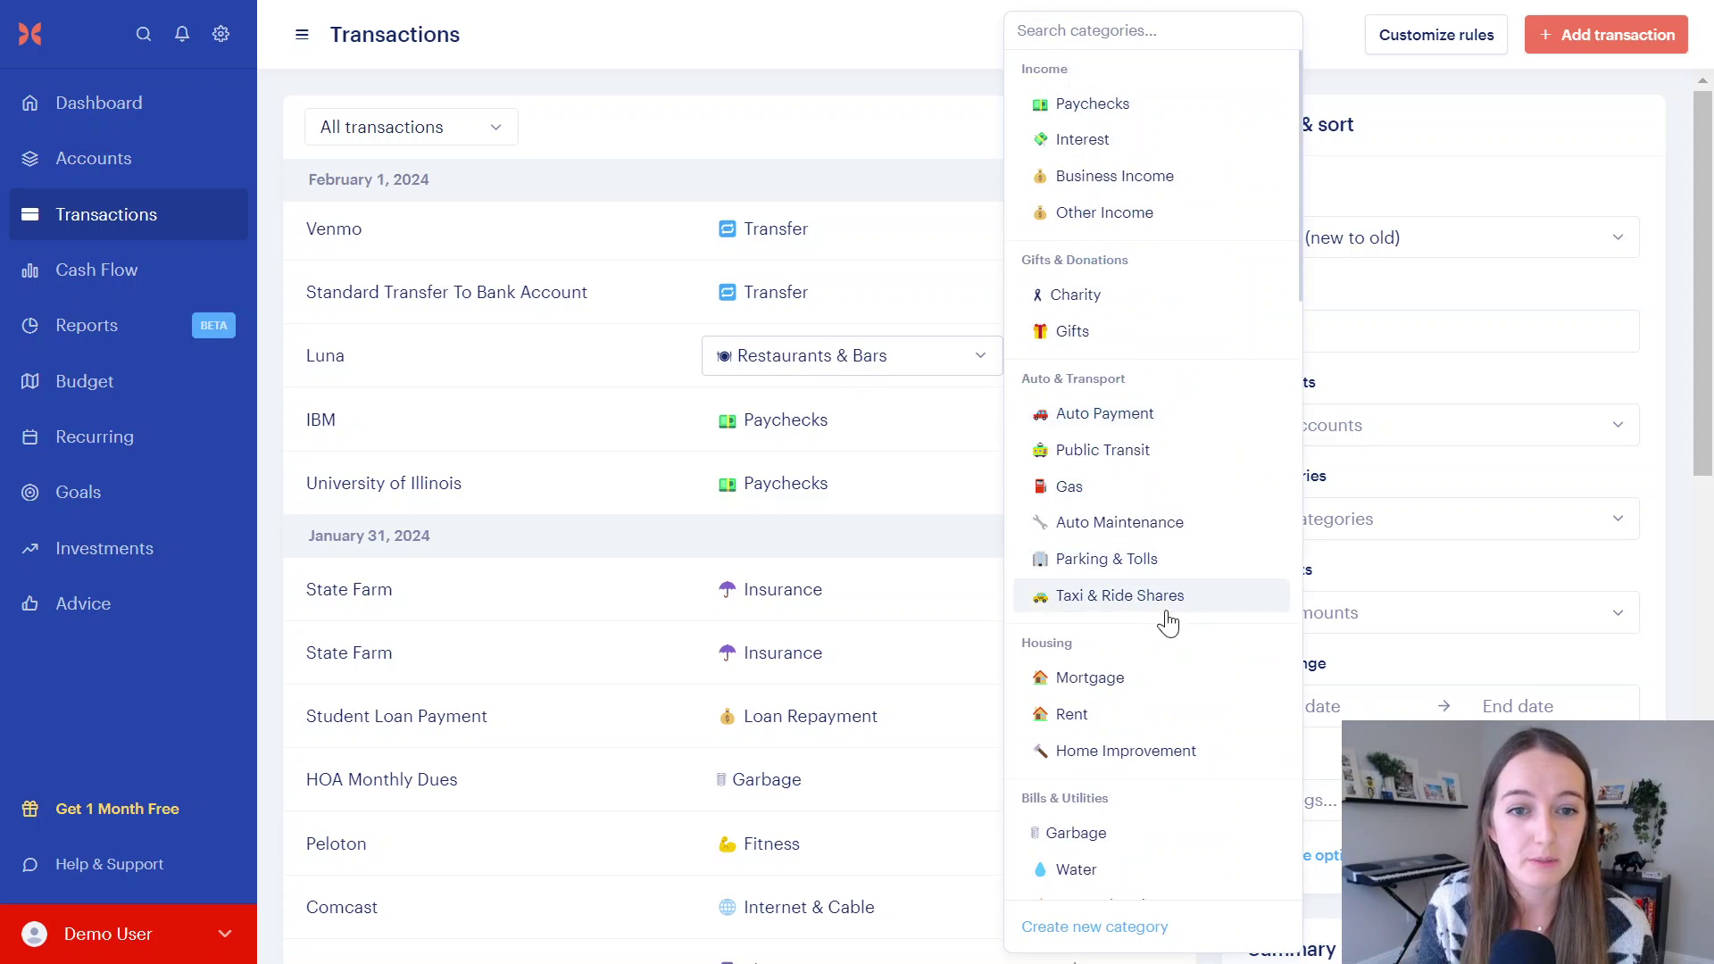
{"action": "scroll", "coordinate": [1168, 622], "scroll_direction": "down", "scroll_amount": 5}
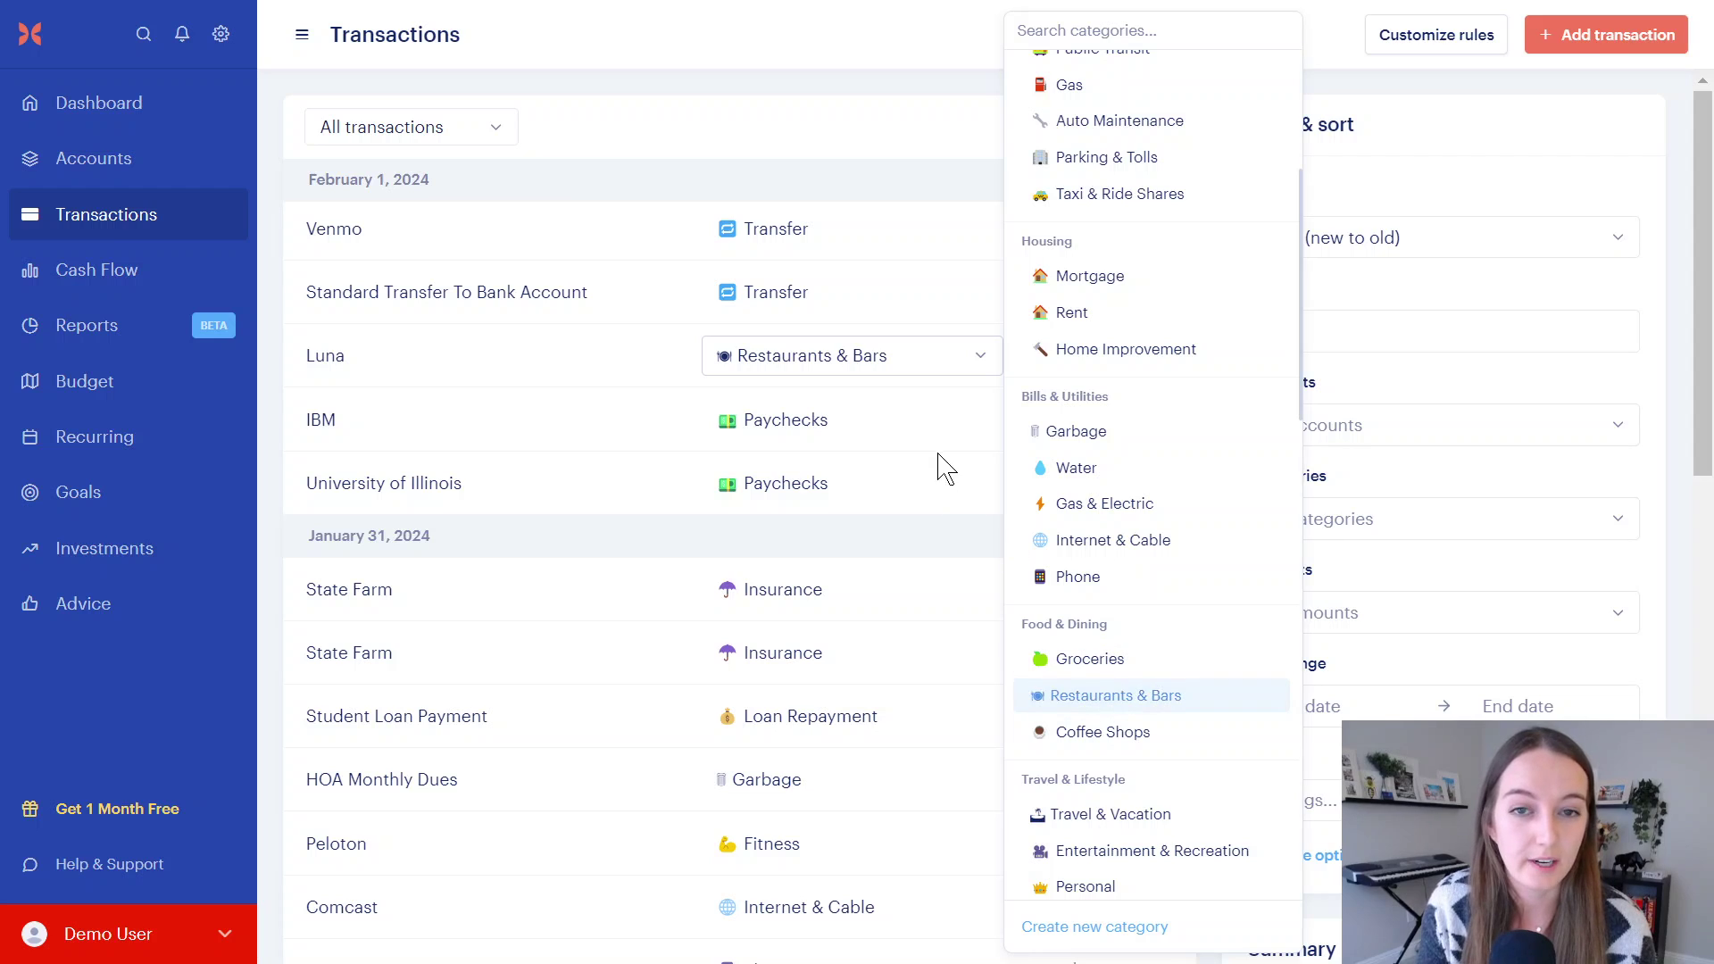
{"action": "left_click", "coordinate": [977, 364]}
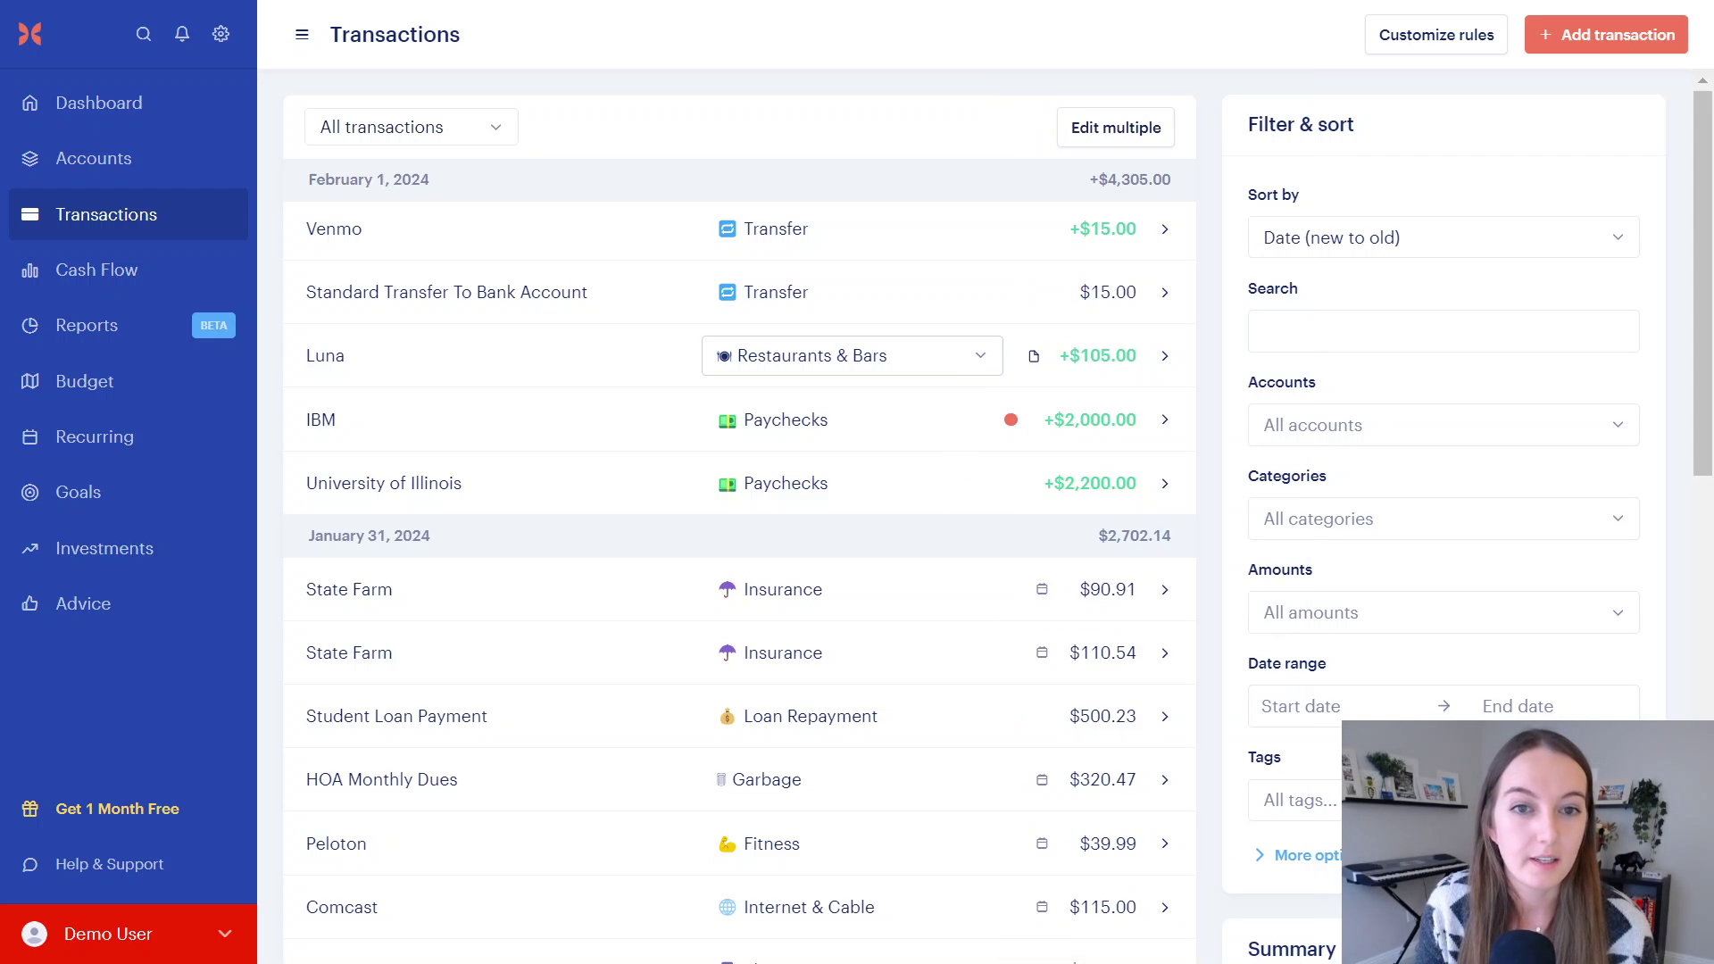
- Check which account the January 30 Venmo transfer belongs to and compare it with the Gifts payment below it
{"action": "scroll", "coordinate": [464, 411], "scroll_direction": "down", "scroll_amount": 5}
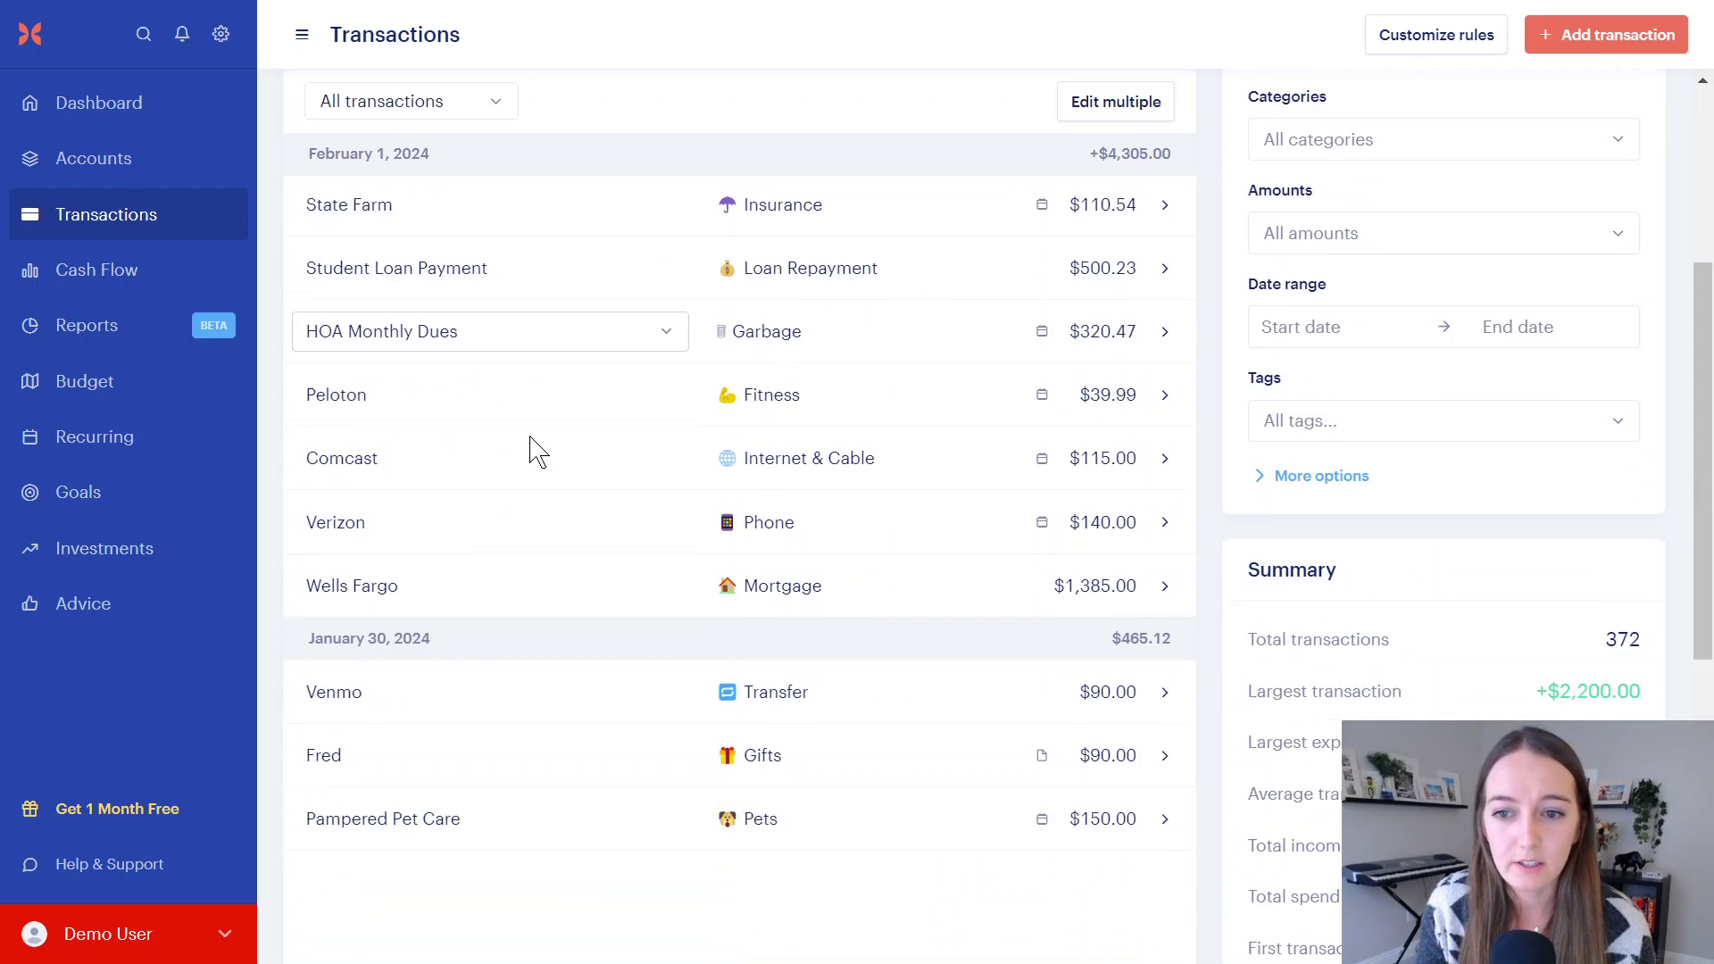
{"action": "scroll", "coordinate": [540, 451], "scroll_direction": "down", "scroll_amount": 2}
{"action": "scroll", "coordinate": [595, 523], "scroll_direction": "down", "scroll_amount": 2}
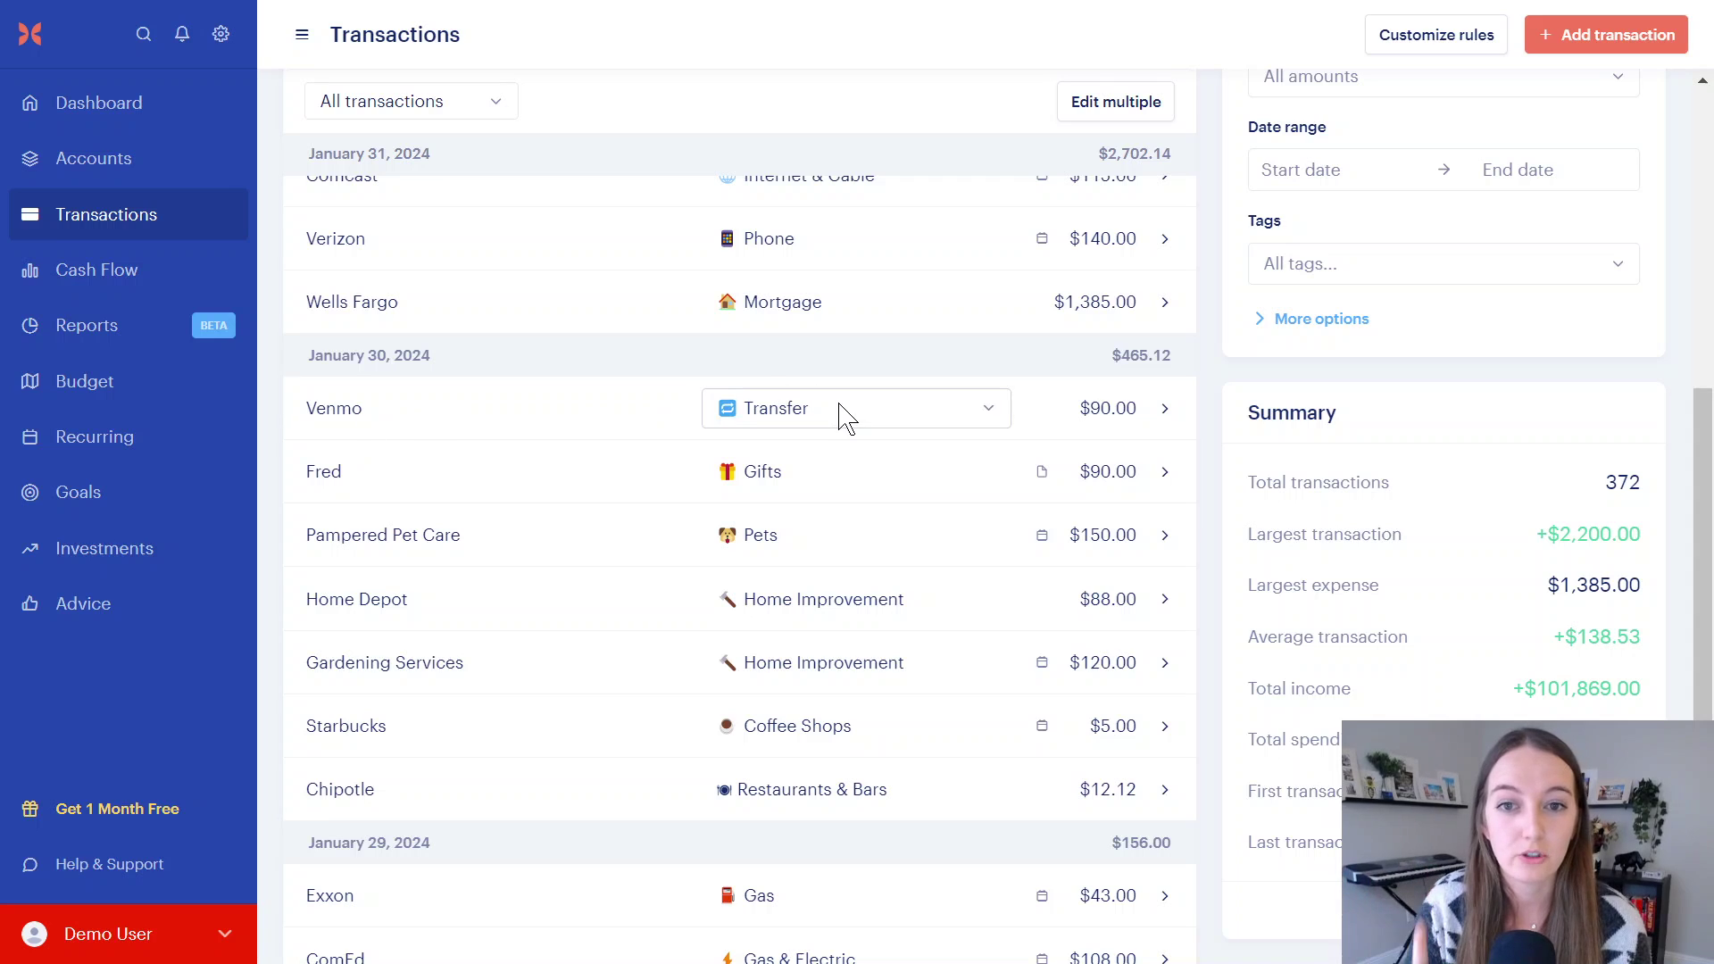
{"action": "left_click", "coordinate": [1166, 410]}
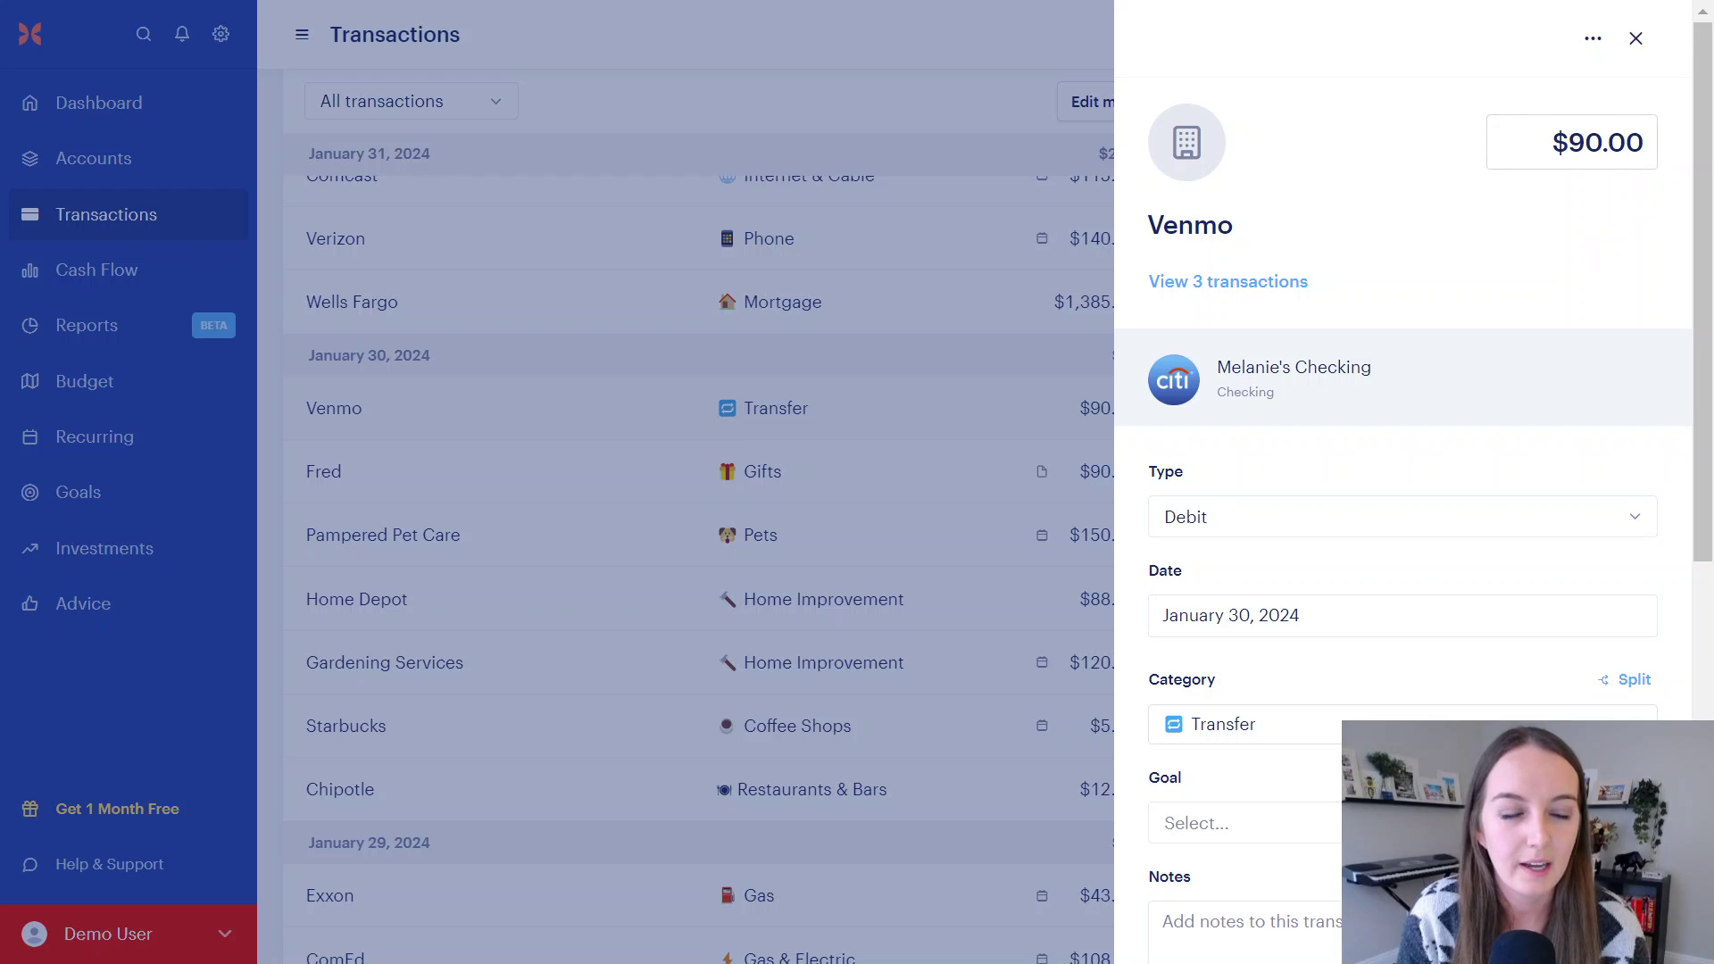
{"action": "left_click", "coordinate": [1635, 40]}
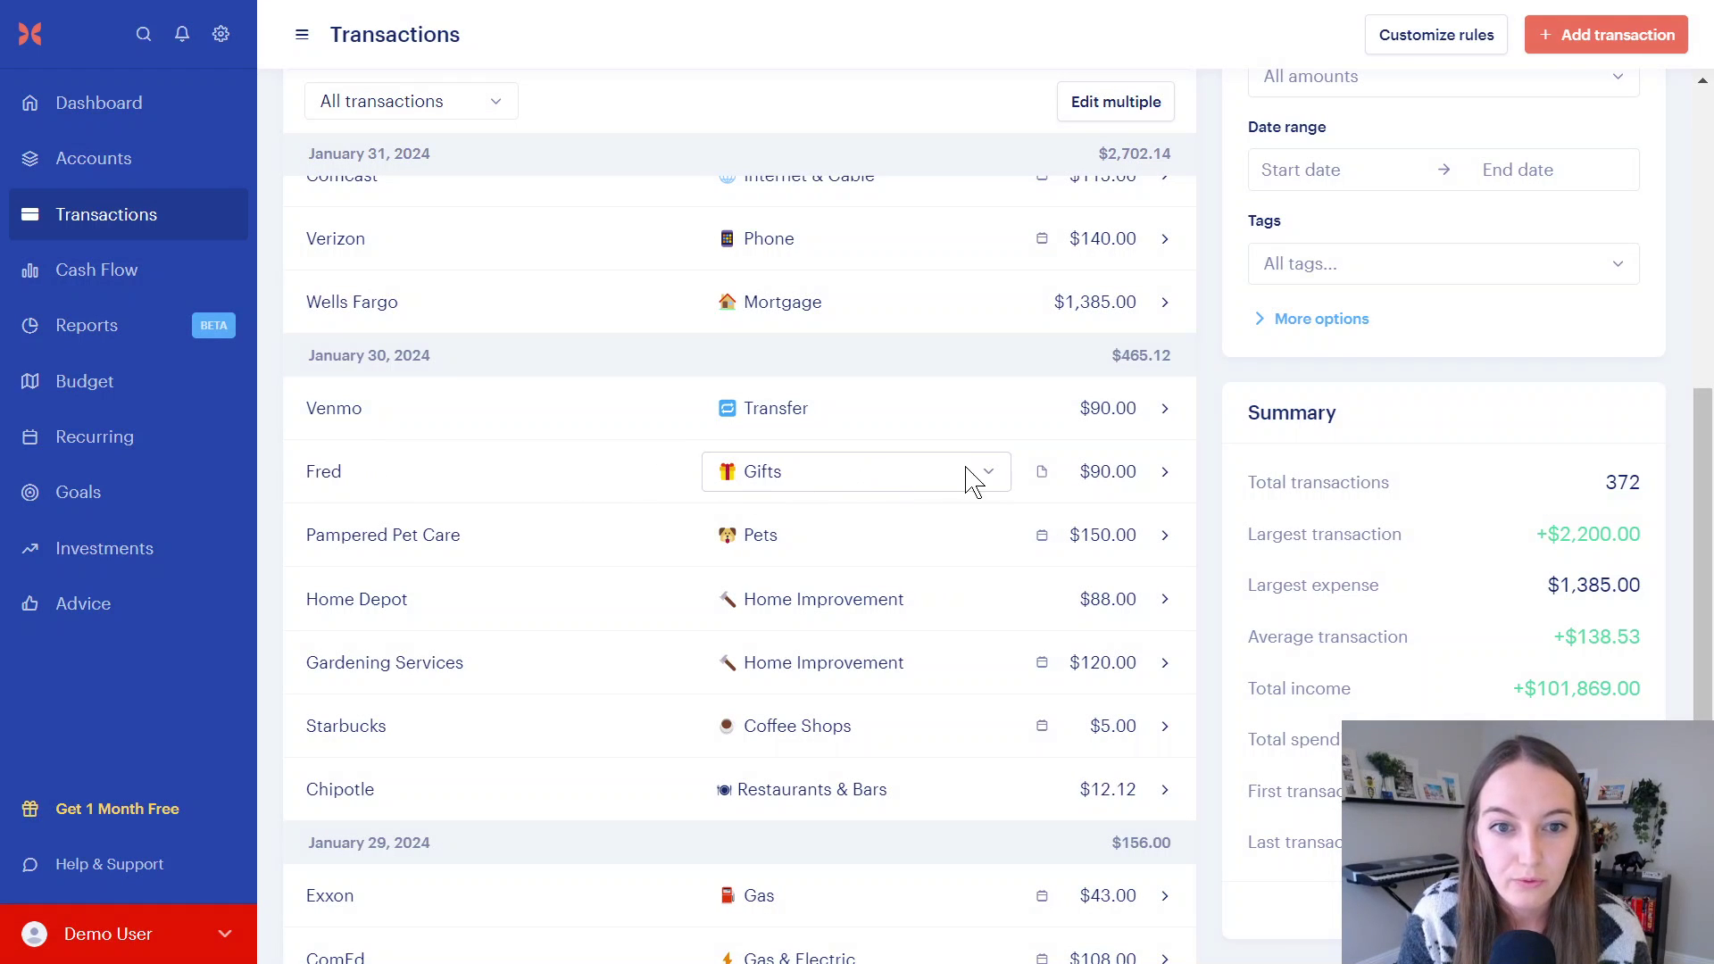
{"action": "mouse_move", "coordinate": [1041, 471]}
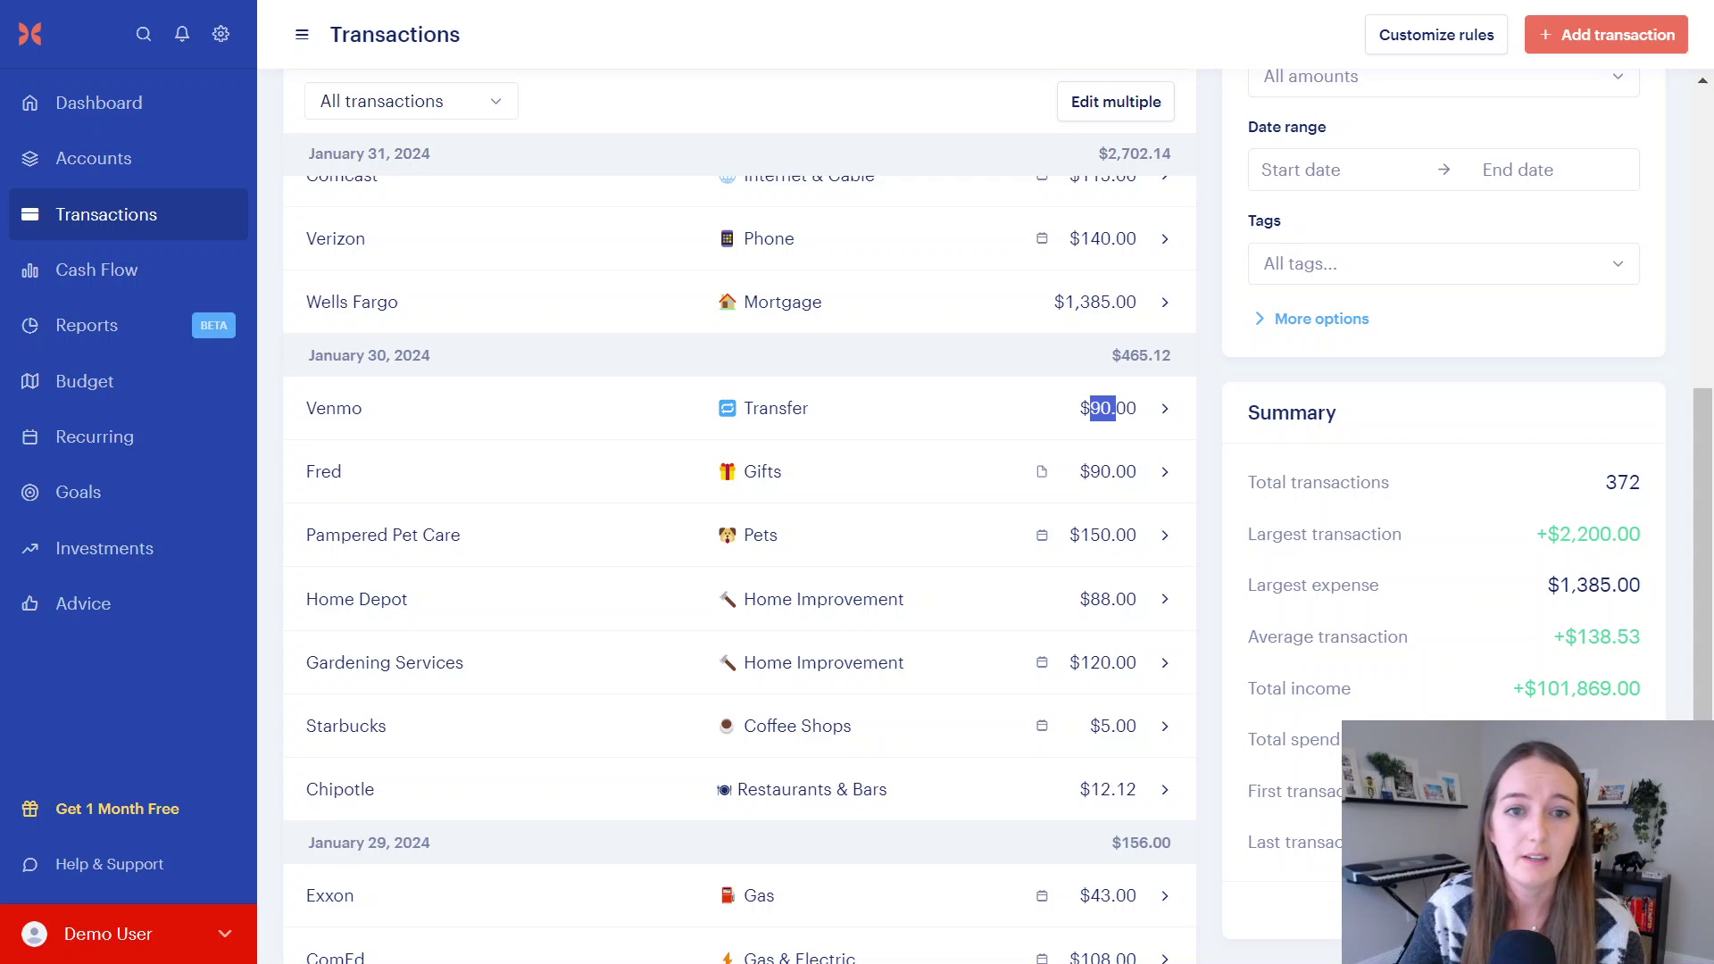
- Find the January 25 Entertainment & Recreation payment in the transactions list and check which account received it
{"action": "scroll", "coordinate": [789, 508], "scroll_direction": "down", "scroll_amount": 4}
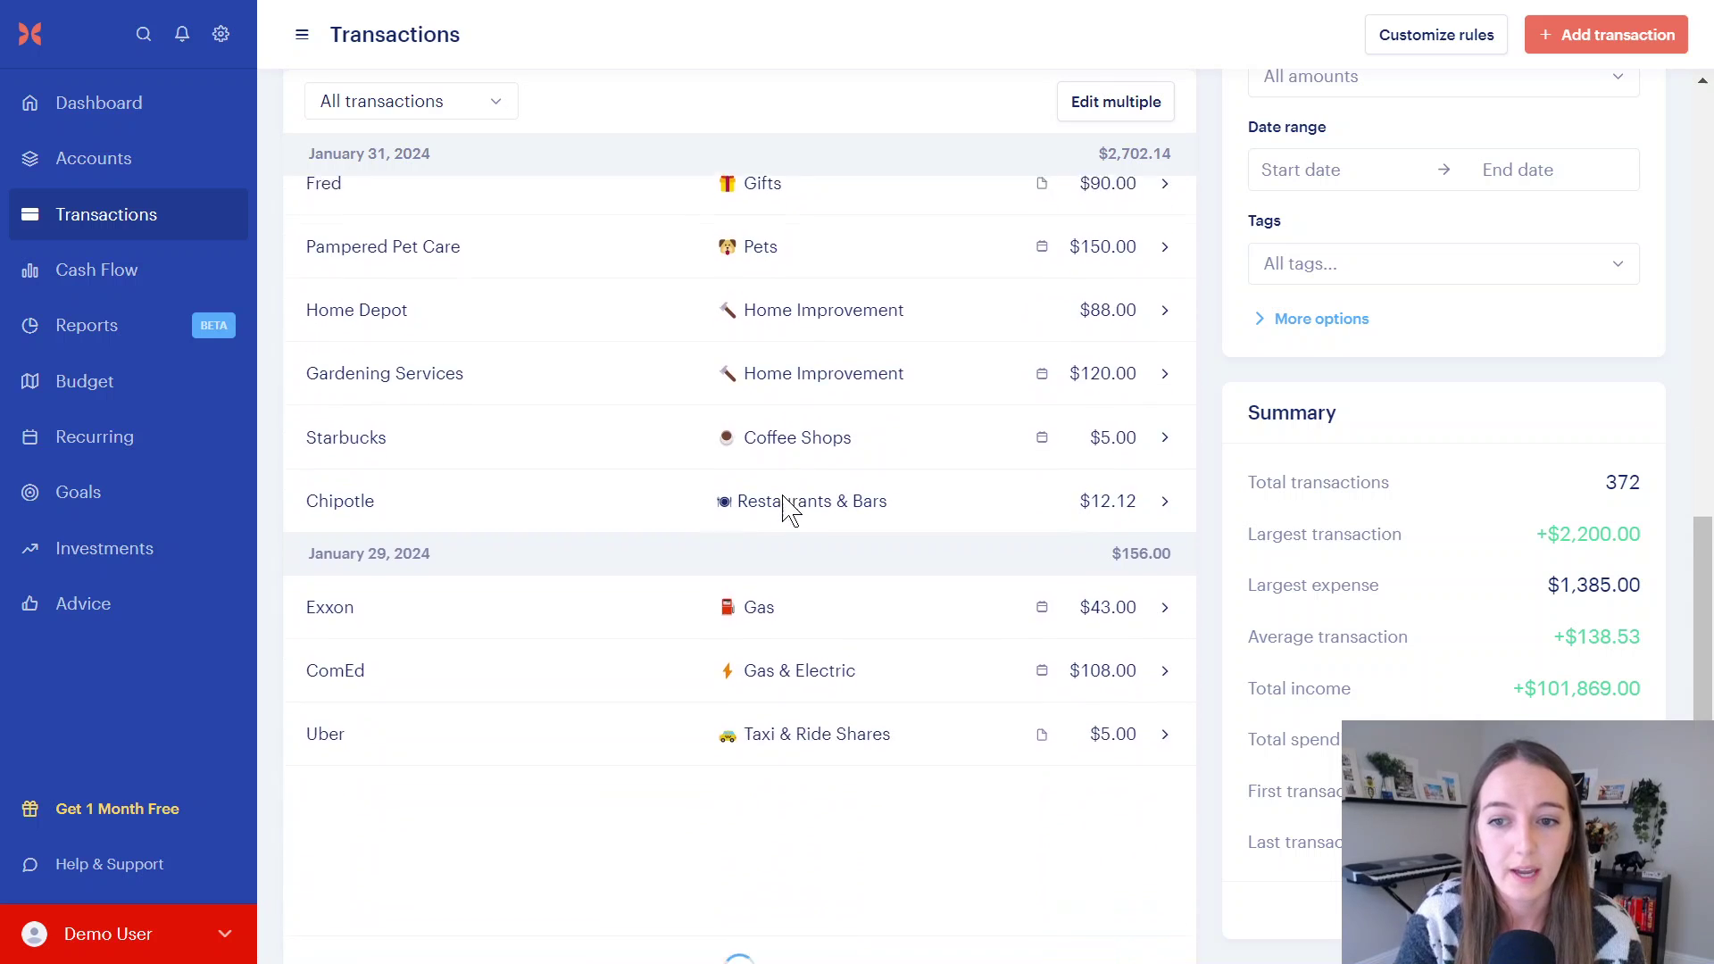
{"action": "scroll", "coordinate": [825, 515], "scroll_direction": "down", "scroll_amount": 6}
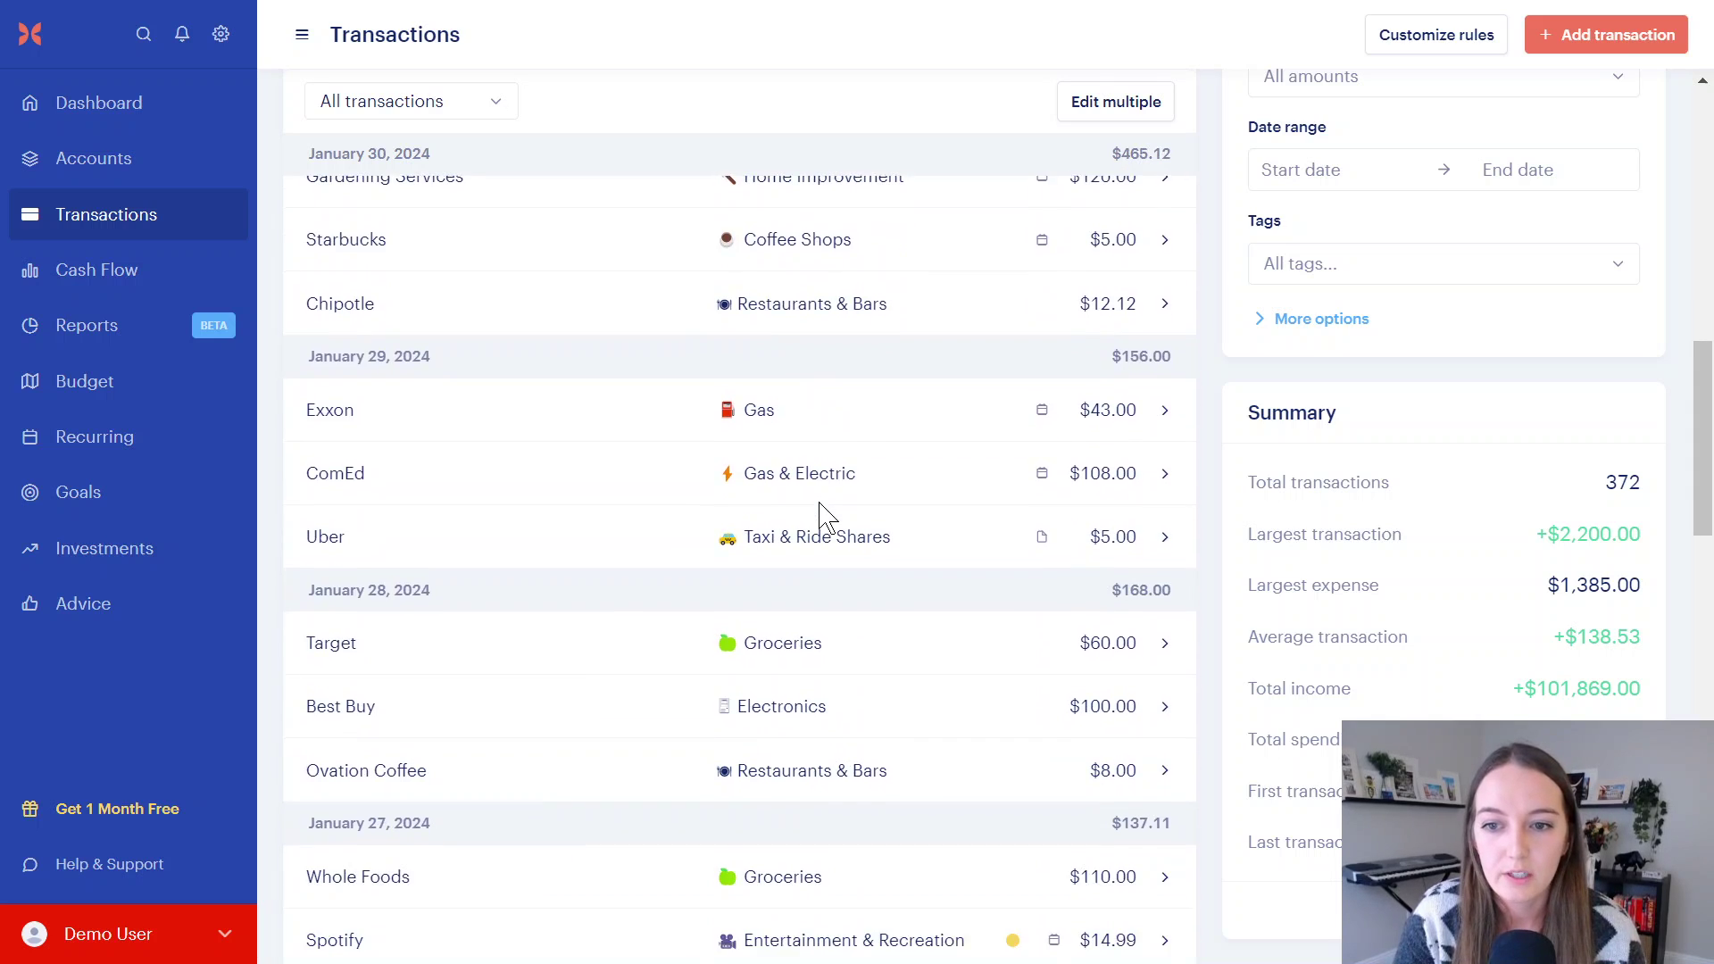
{"action": "scroll", "coordinate": [897, 523], "scroll_direction": "down", "scroll_amount": 3}
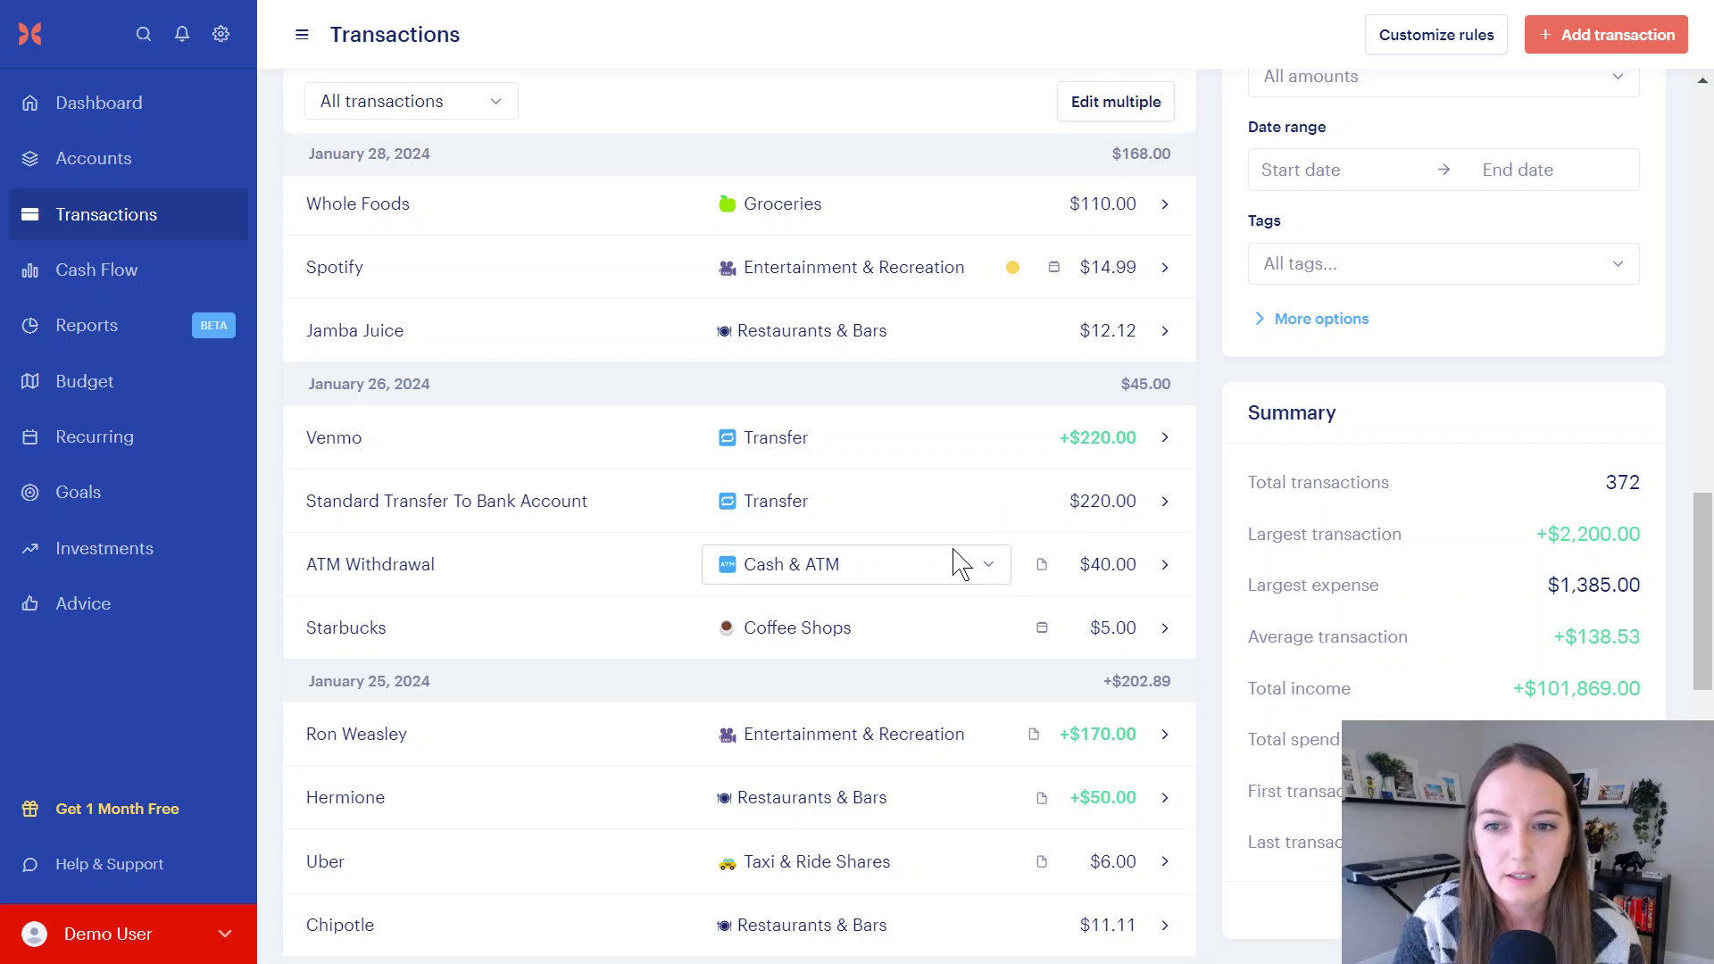
{"action": "scroll", "coordinate": [955, 564], "scroll_direction": "down", "scroll_amount": 2}
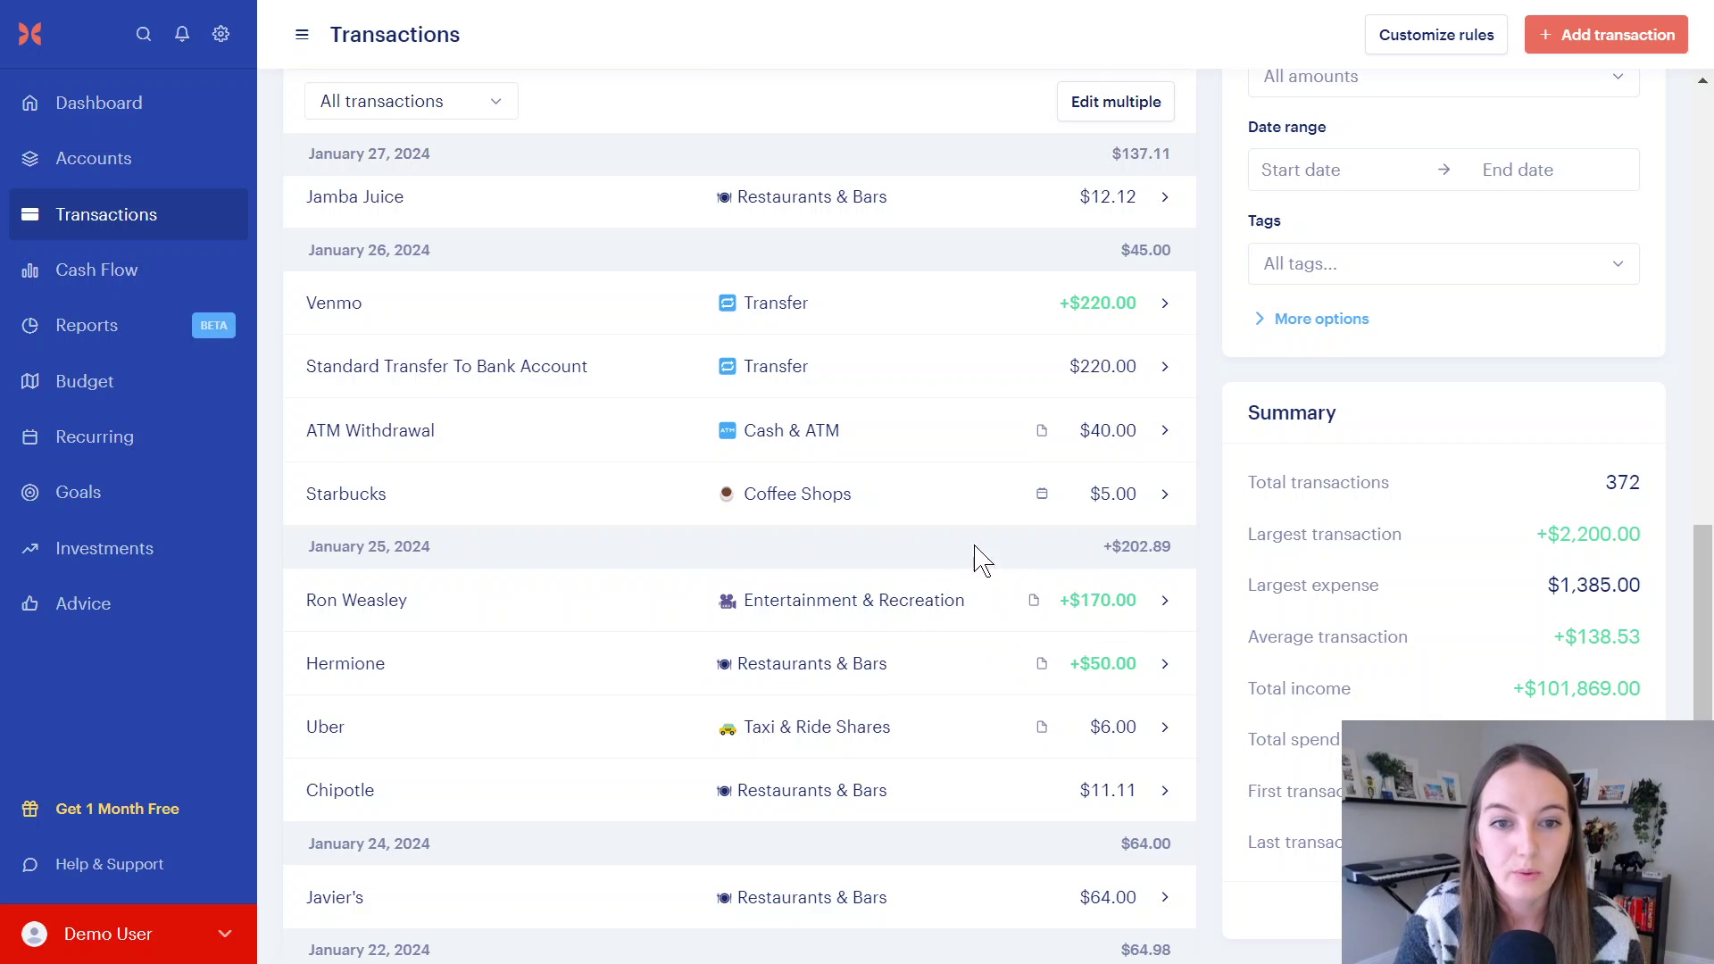
{"action": "left_click", "coordinate": [1164, 601]}
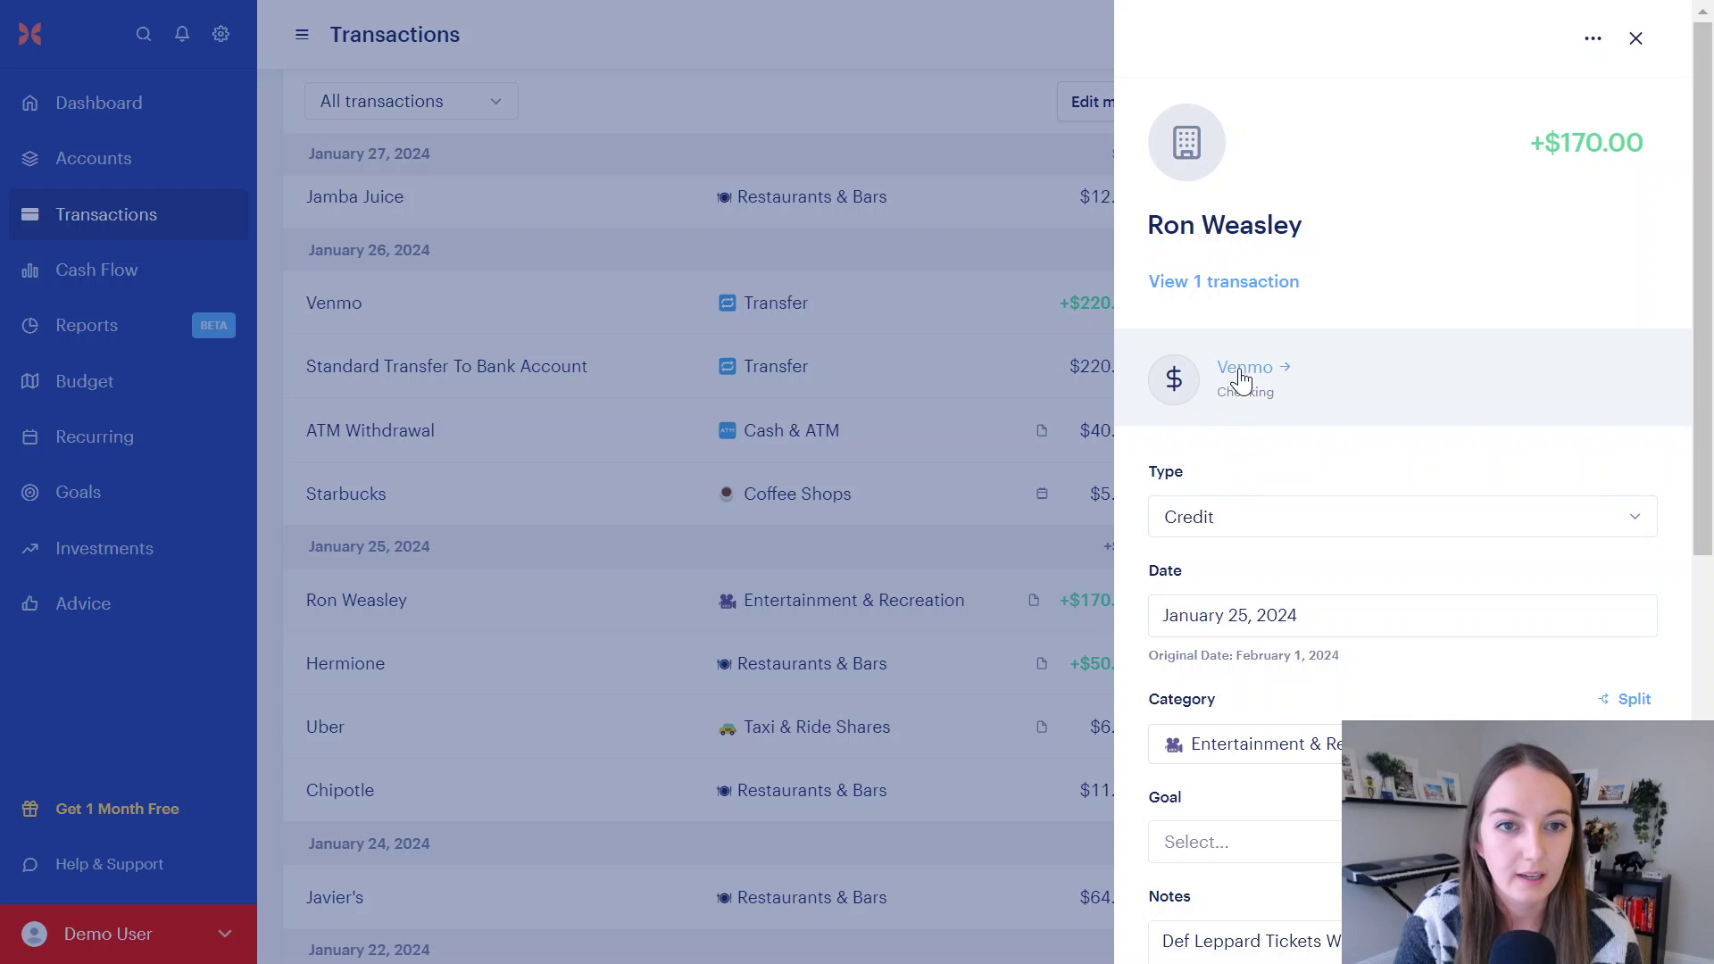
{"action": "left_click", "coordinate": [1635, 38]}
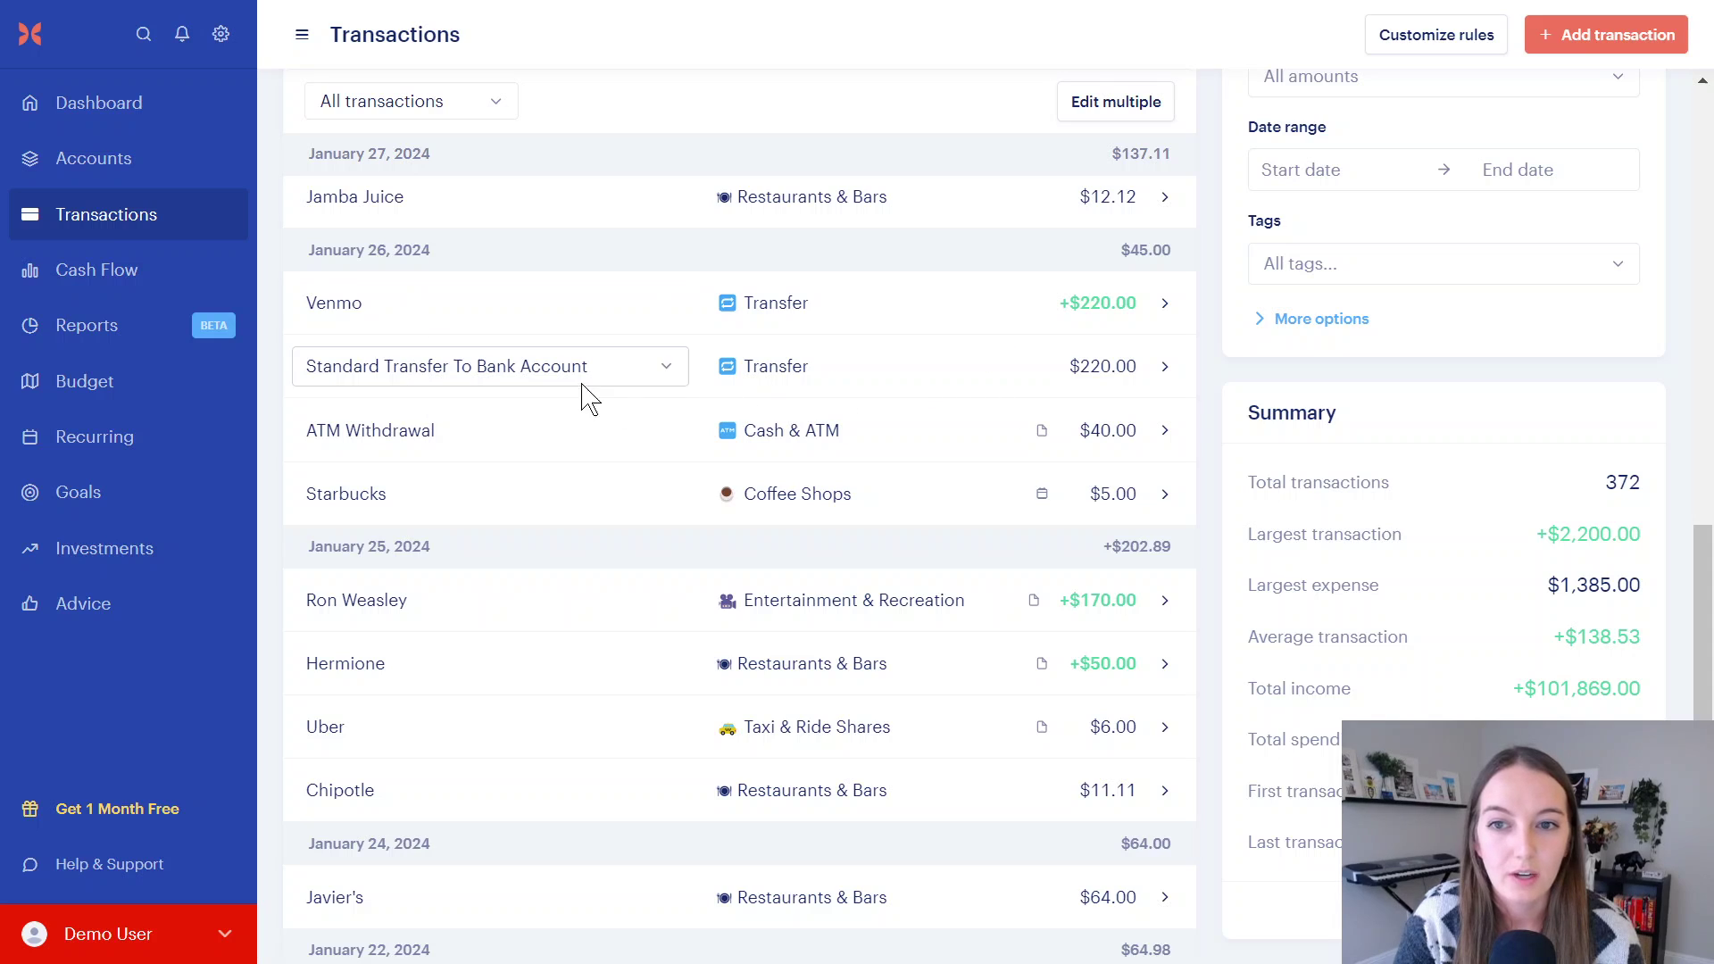
- Check which account each side of the January 26 Venmo bank transfer belongs to
{"action": "left_click", "coordinate": [1175, 373]}
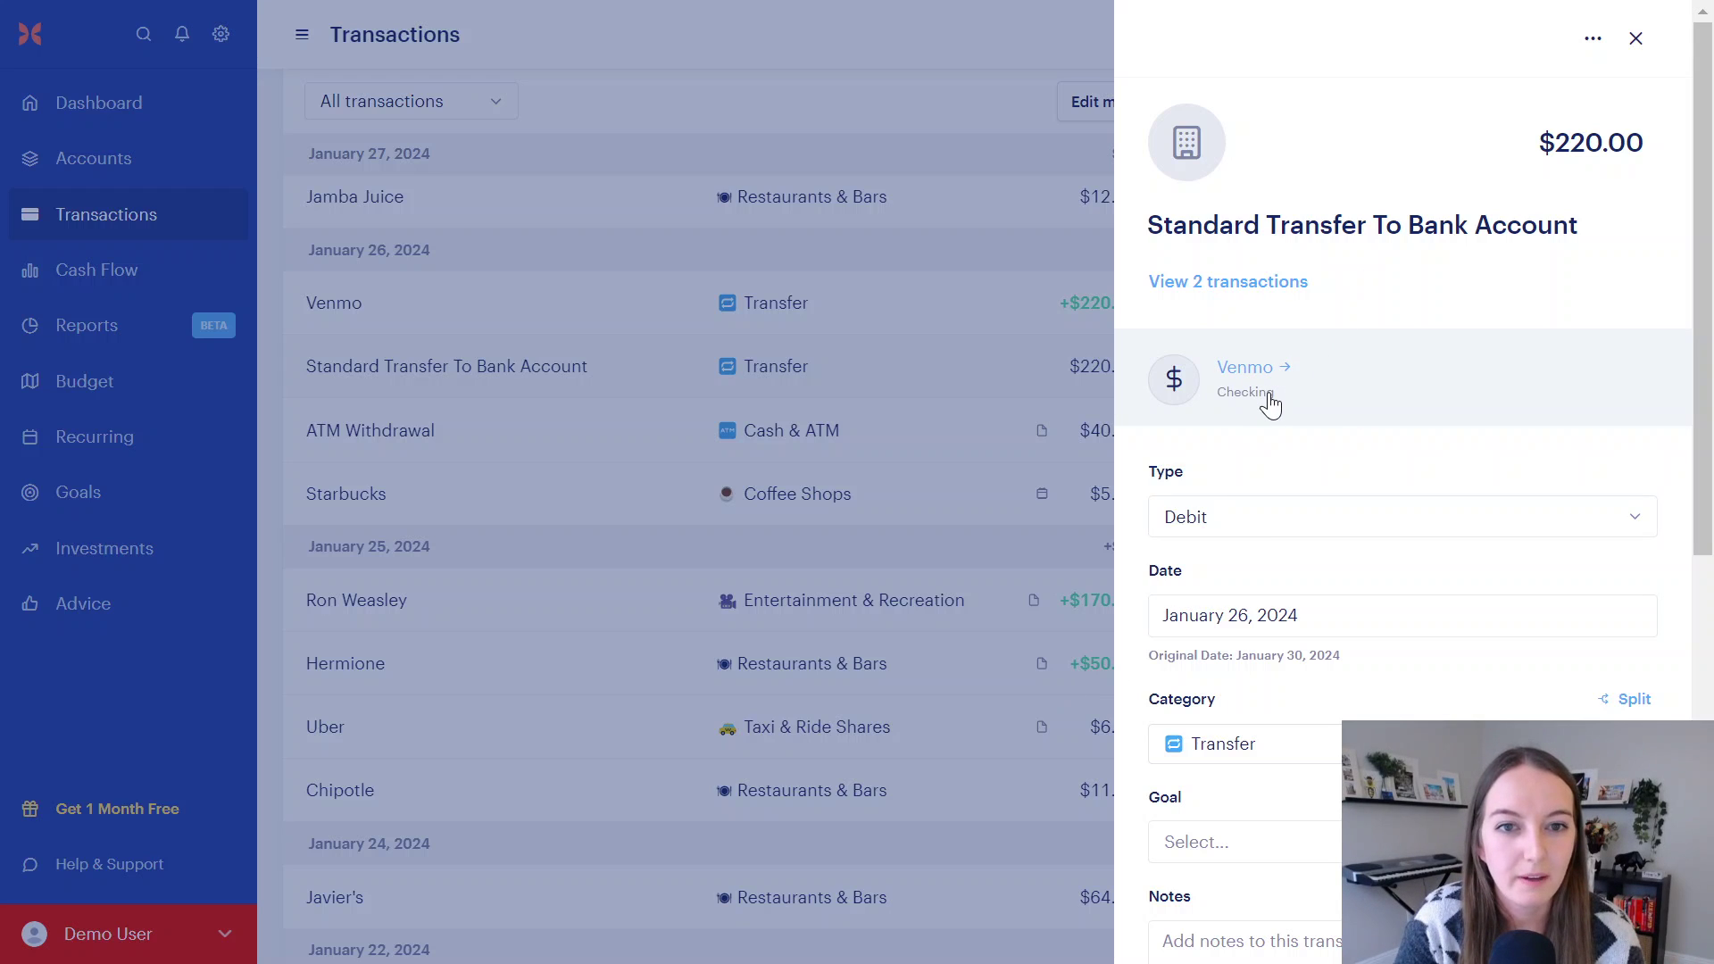
{"action": "left_click", "coordinate": [1635, 37]}
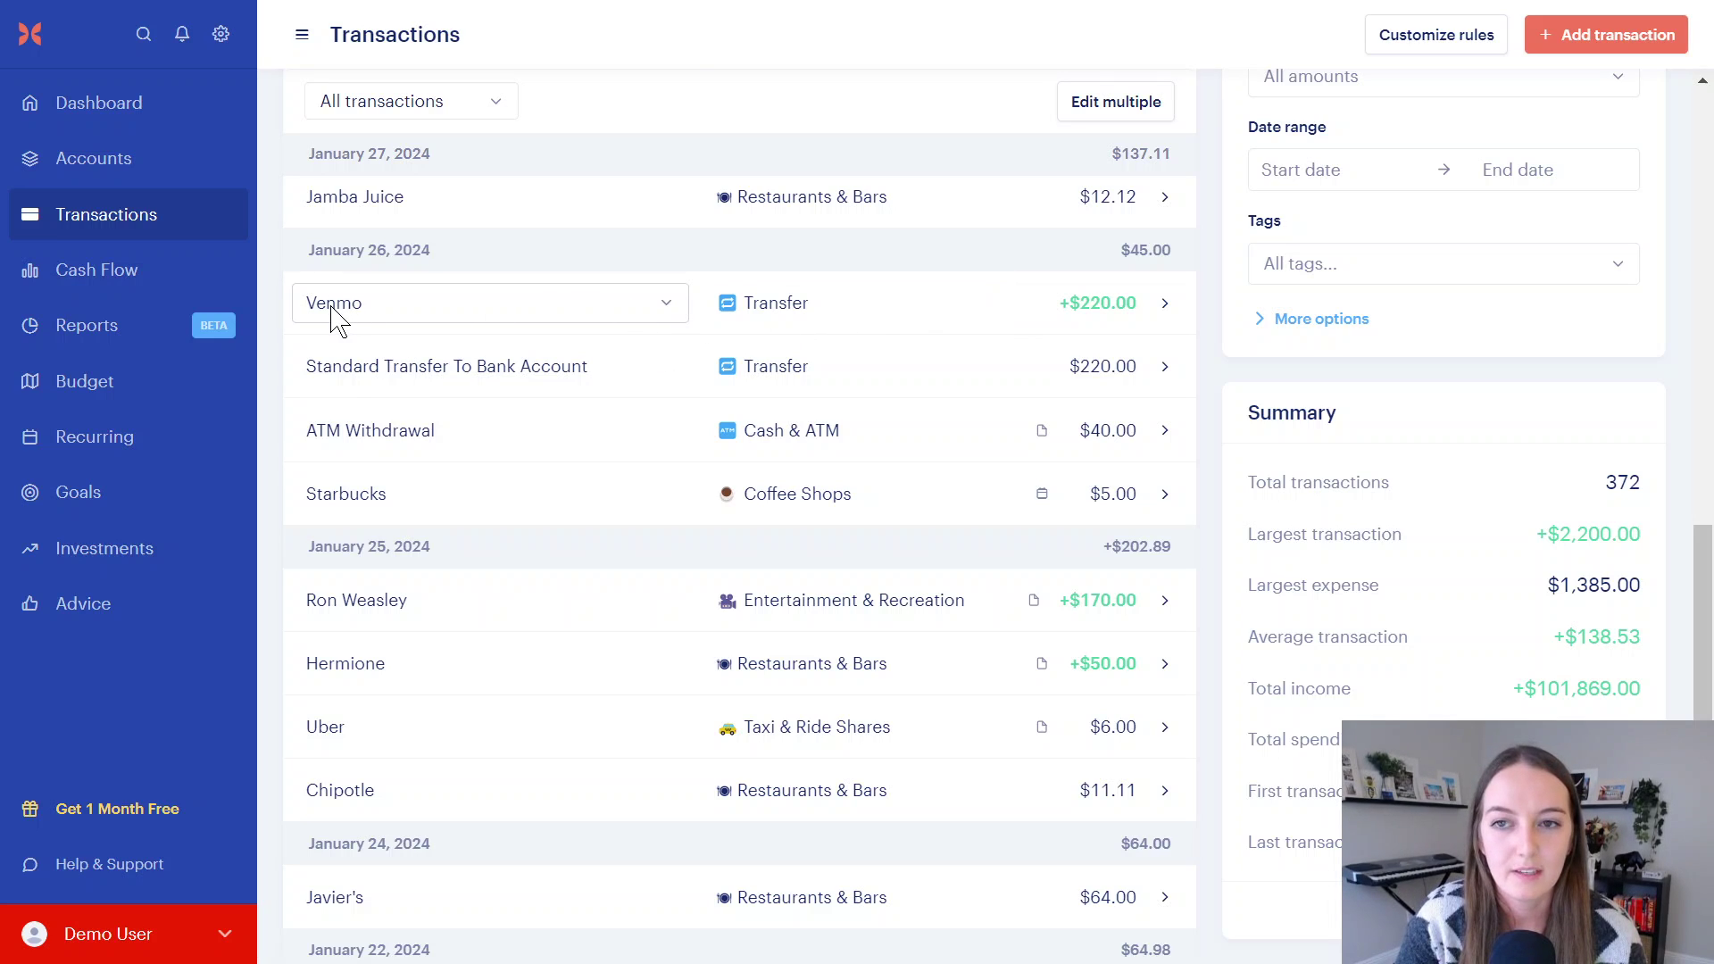
{"action": "left_click", "coordinate": [1176, 303]}
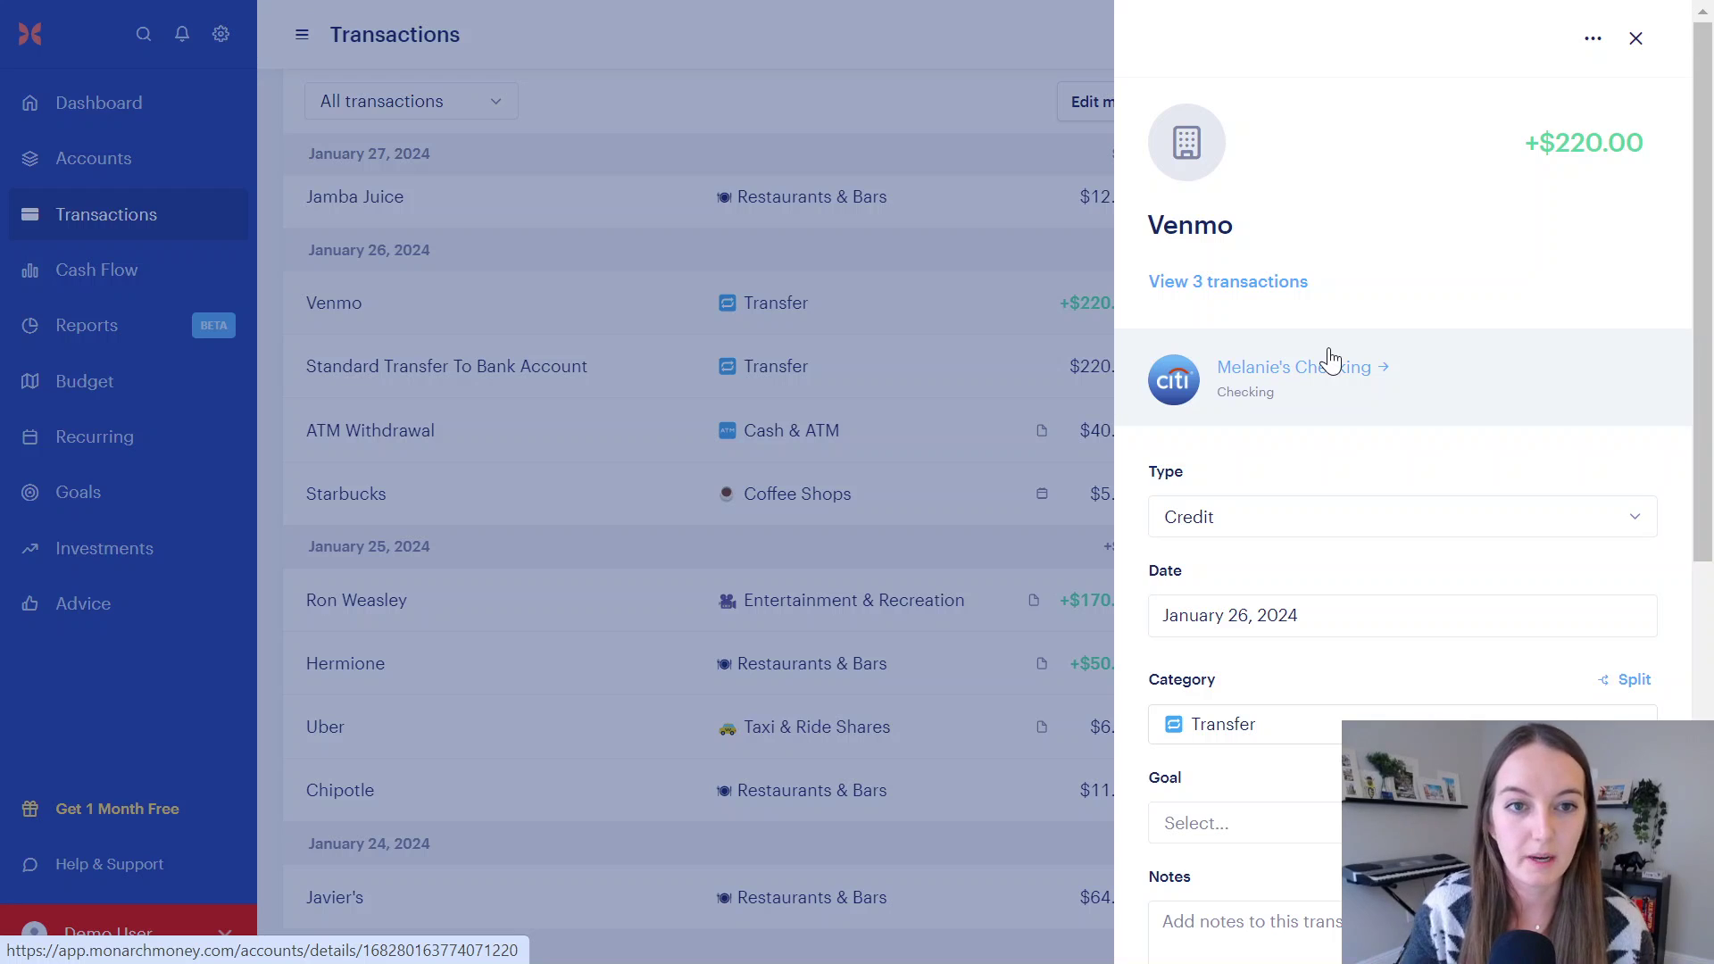
{"action": "left_click", "coordinate": [1634, 38]}
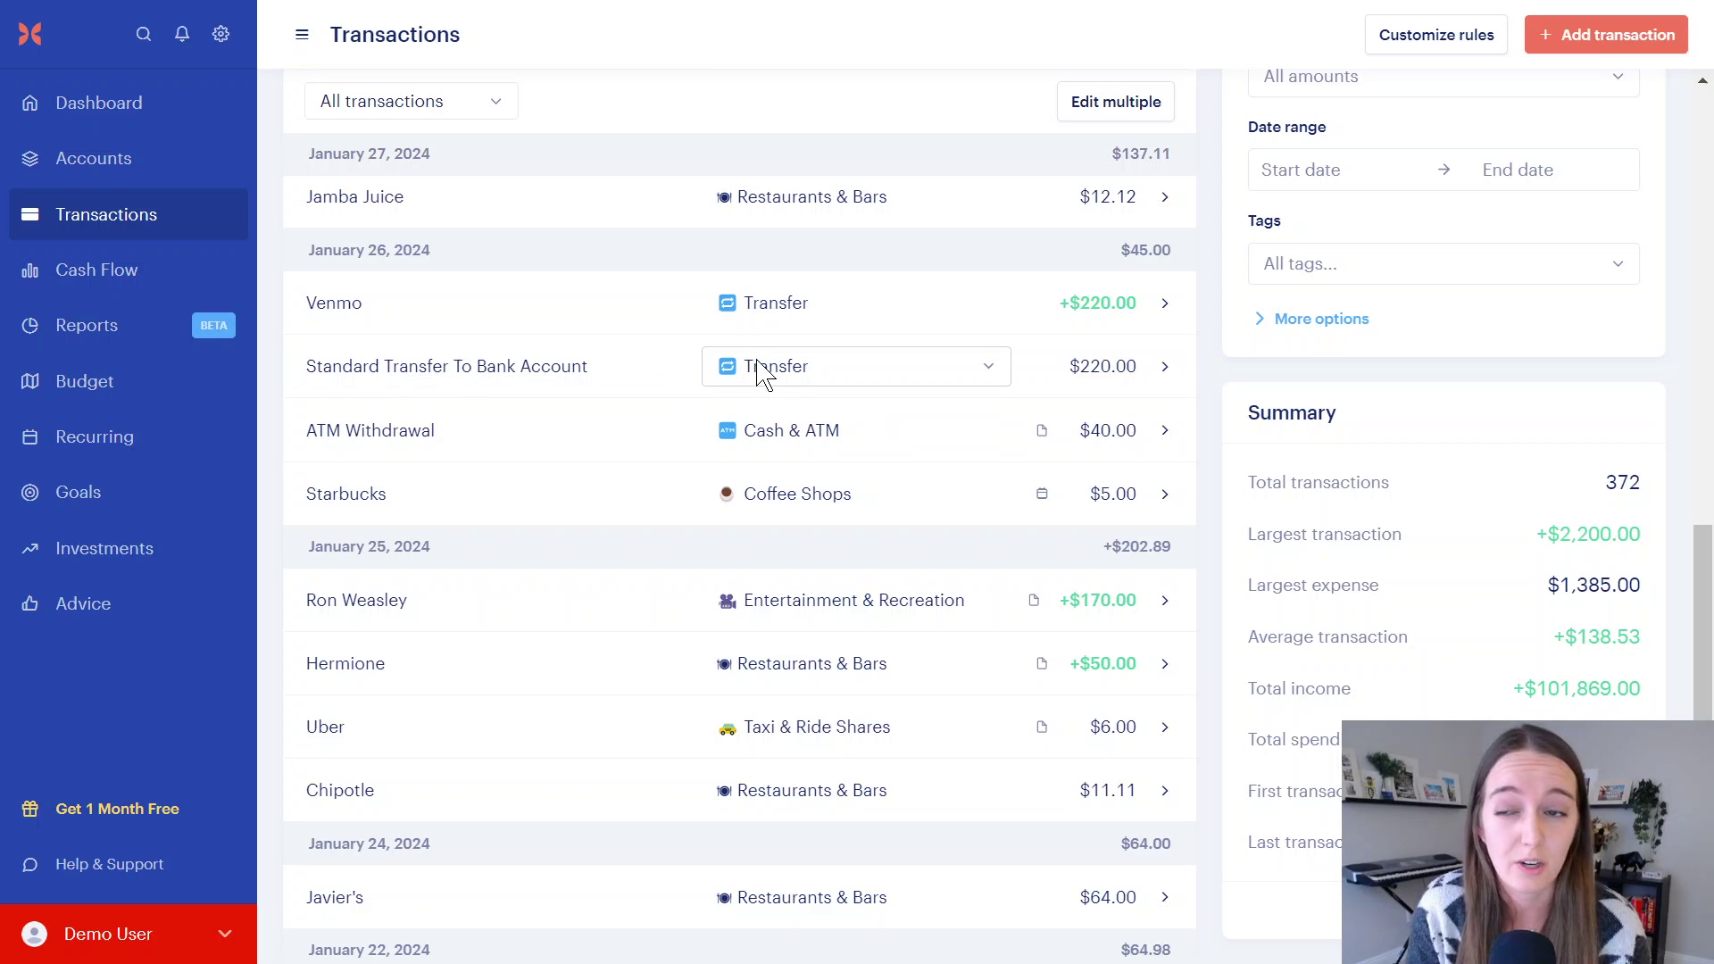
- Open the Citi checking account from the accounts overview and review its transactions back to late January
{"action": "left_click", "coordinate": [102, 159]}
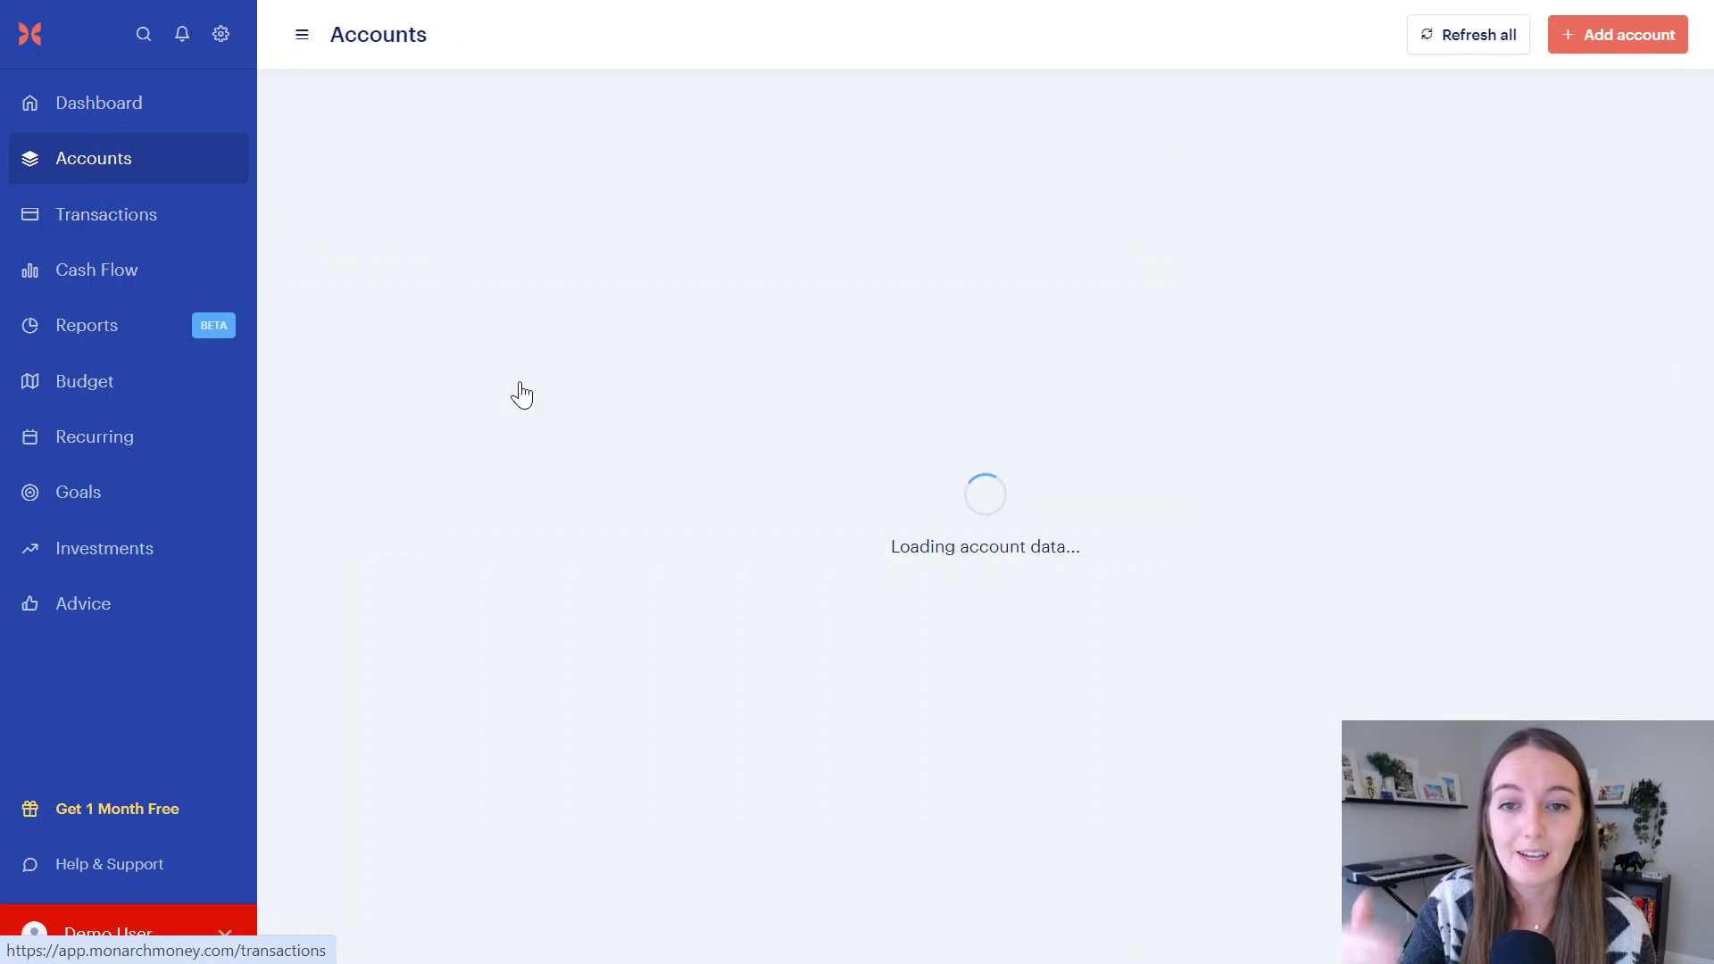
{"action": "scroll", "coordinate": [608, 463], "scroll_direction": "down", "scroll_amount": 2}
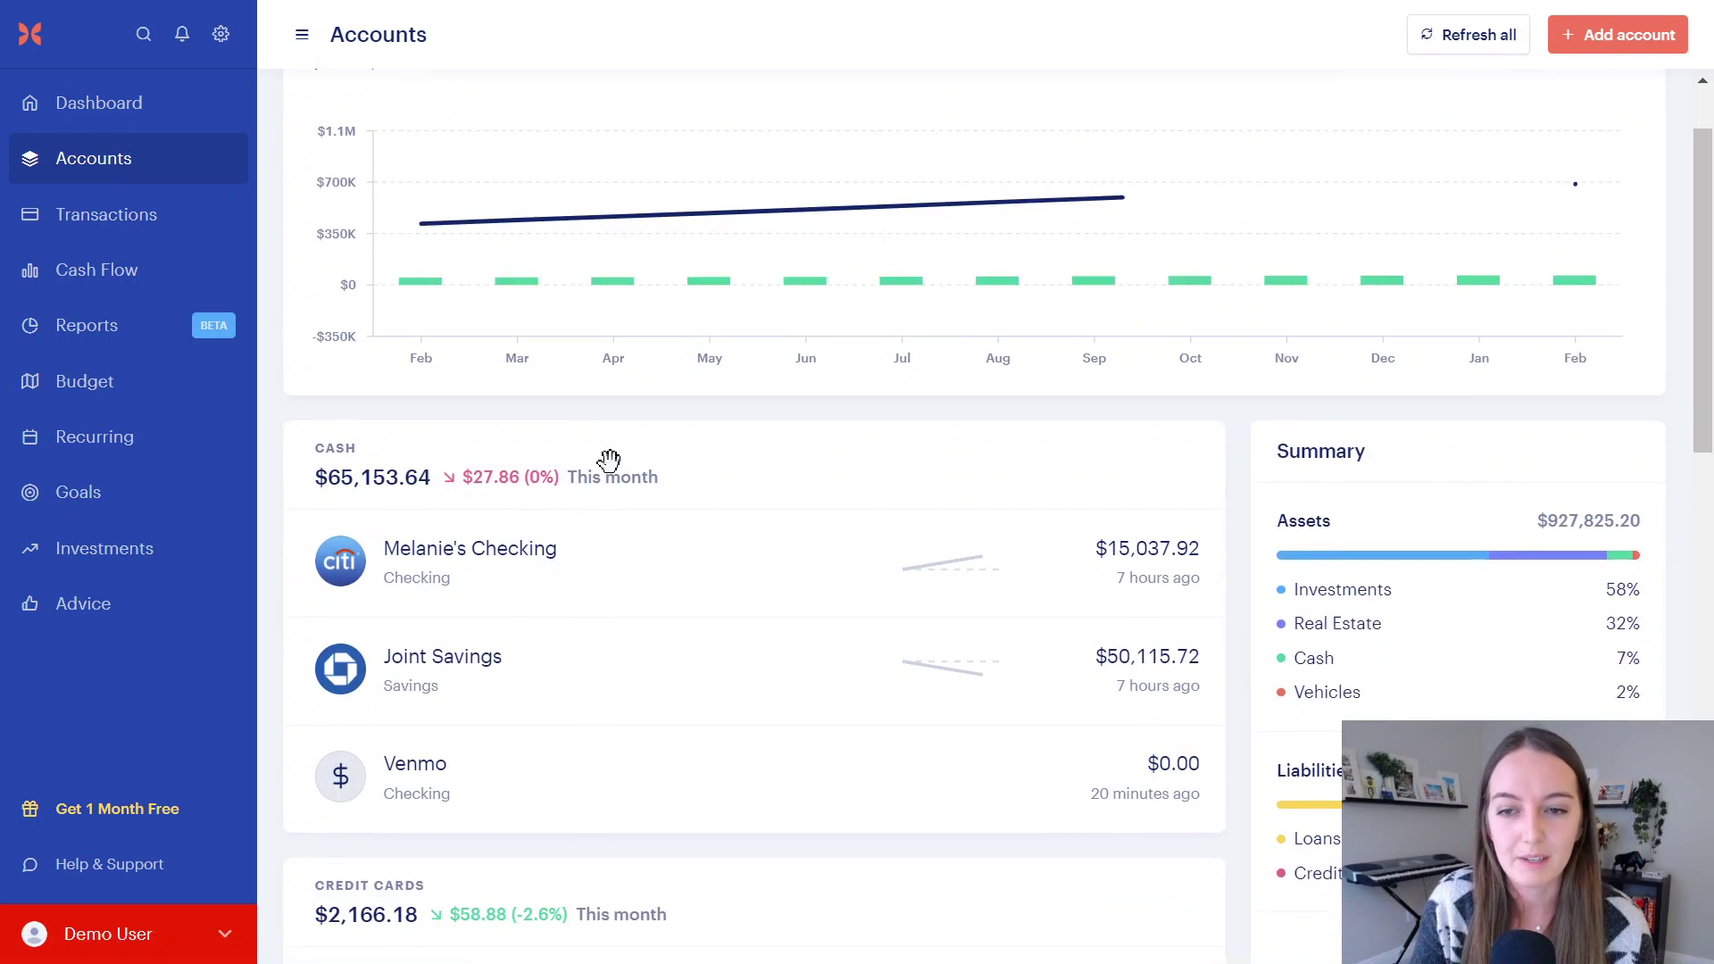
{"action": "left_click", "coordinate": [496, 541]}
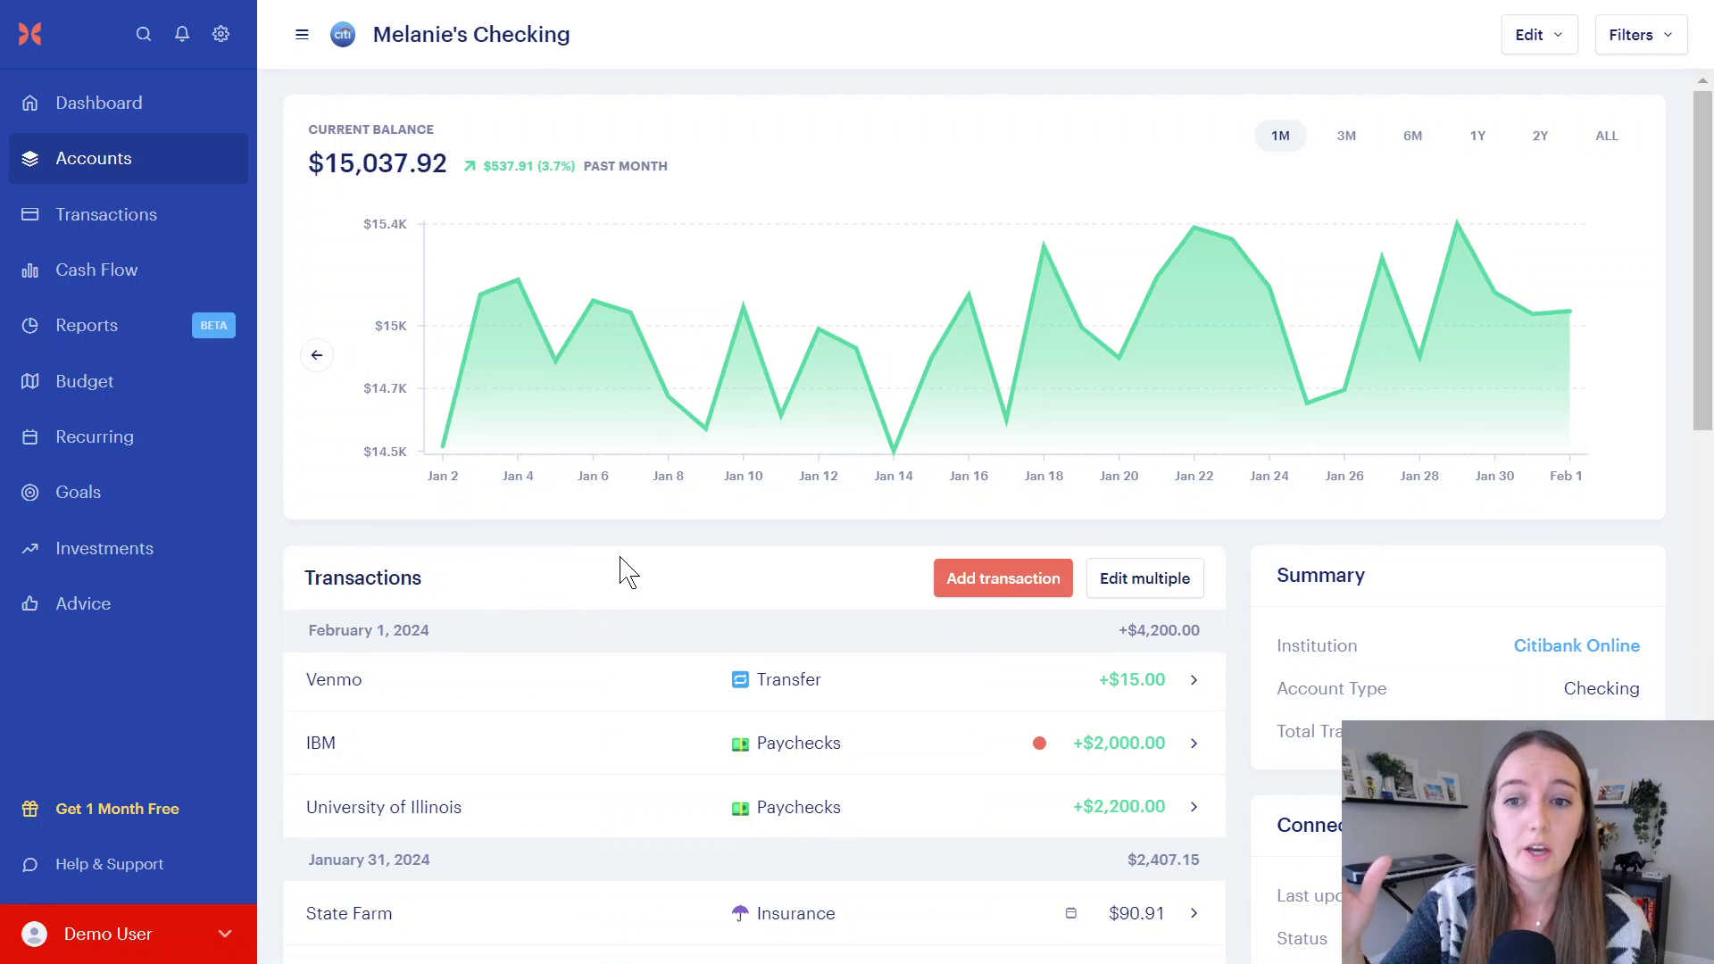
{"action": "scroll", "coordinate": [621, 567], "scroll_direction": "down", "scroll_amount": 3}
{"action": "scroll", "coordinate": [857, 432], "scroll_direction": "down", "scroll_amount": 2}
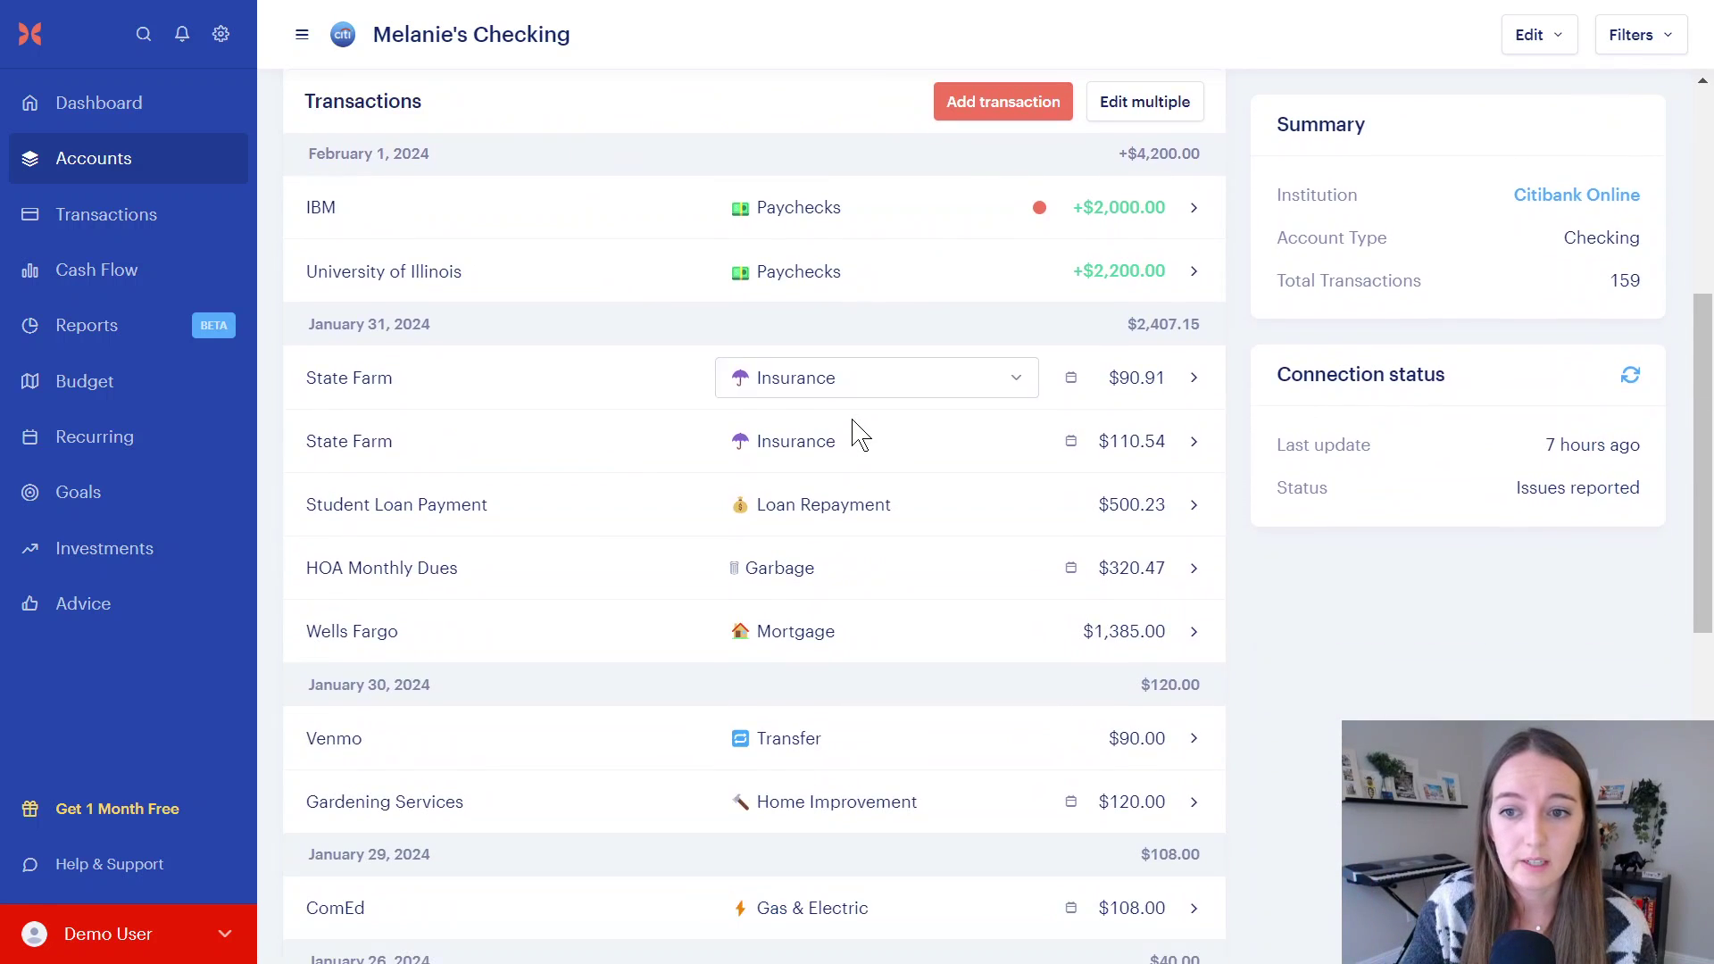
- Open the Venmo account from the accounts overview and review its transactions from January 25 to February 1
{"action": "left_click", "coordinate": [211, 158]}
{"action": "scroll", "coordinate": [754, 525], "scroll_direction": "down", "scroll_amount": 6}
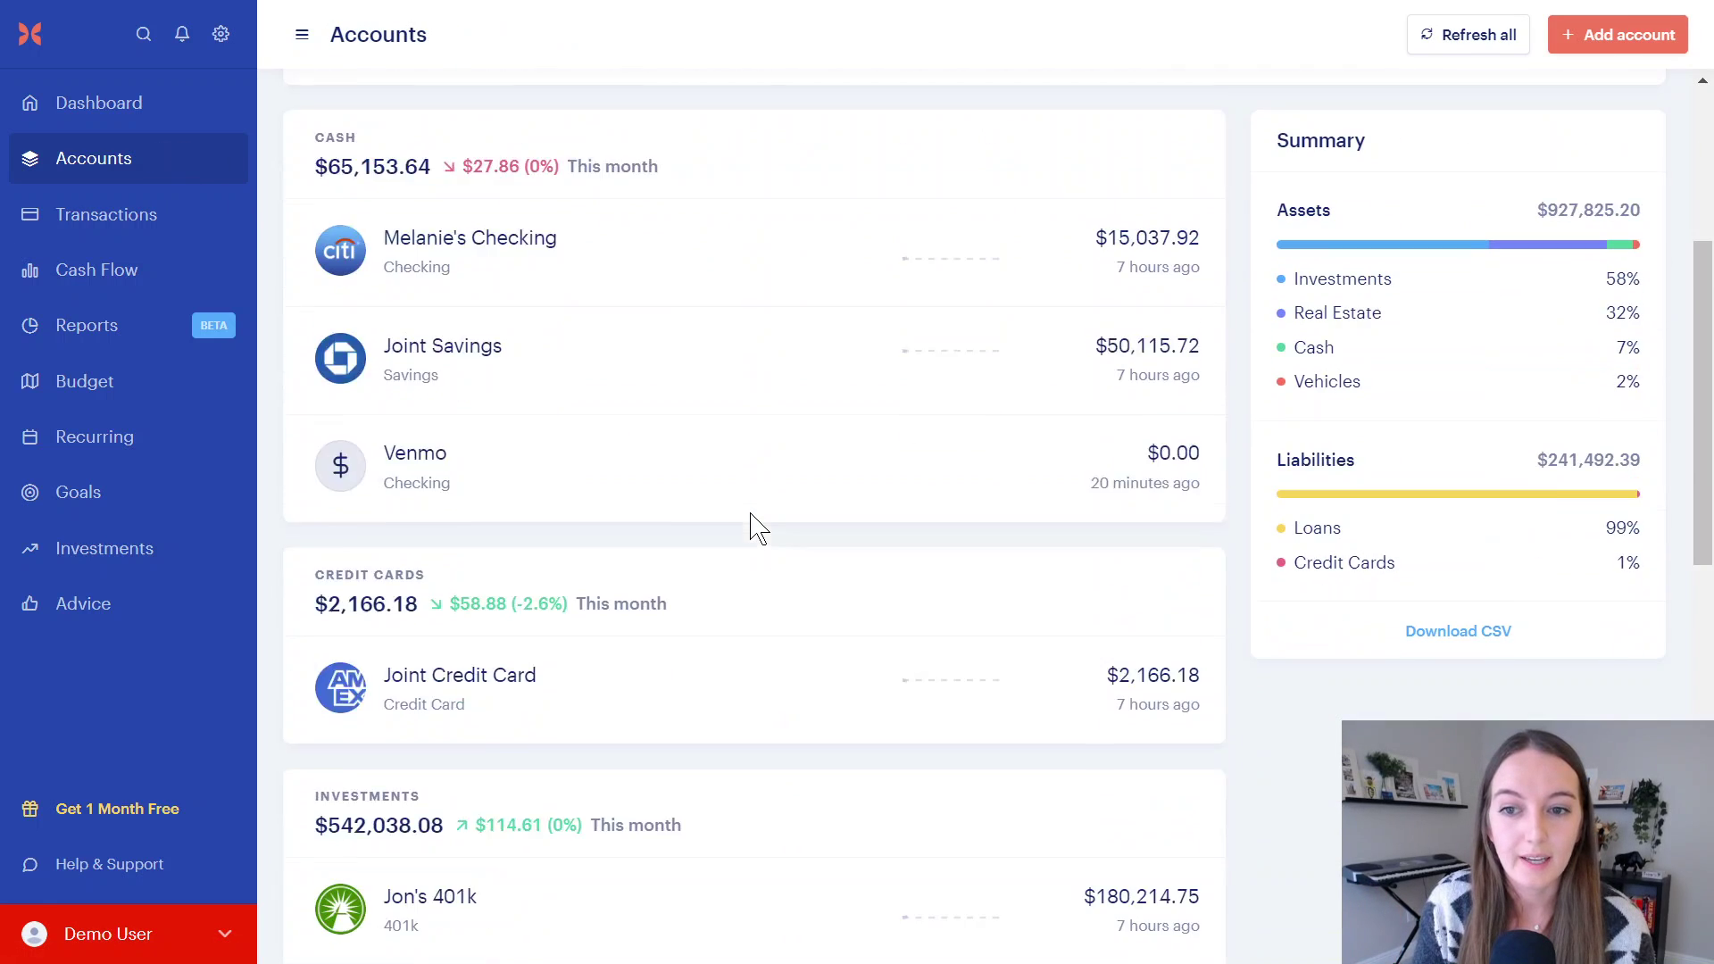
{"action": "left_click", "coordinate": [490, 366]}
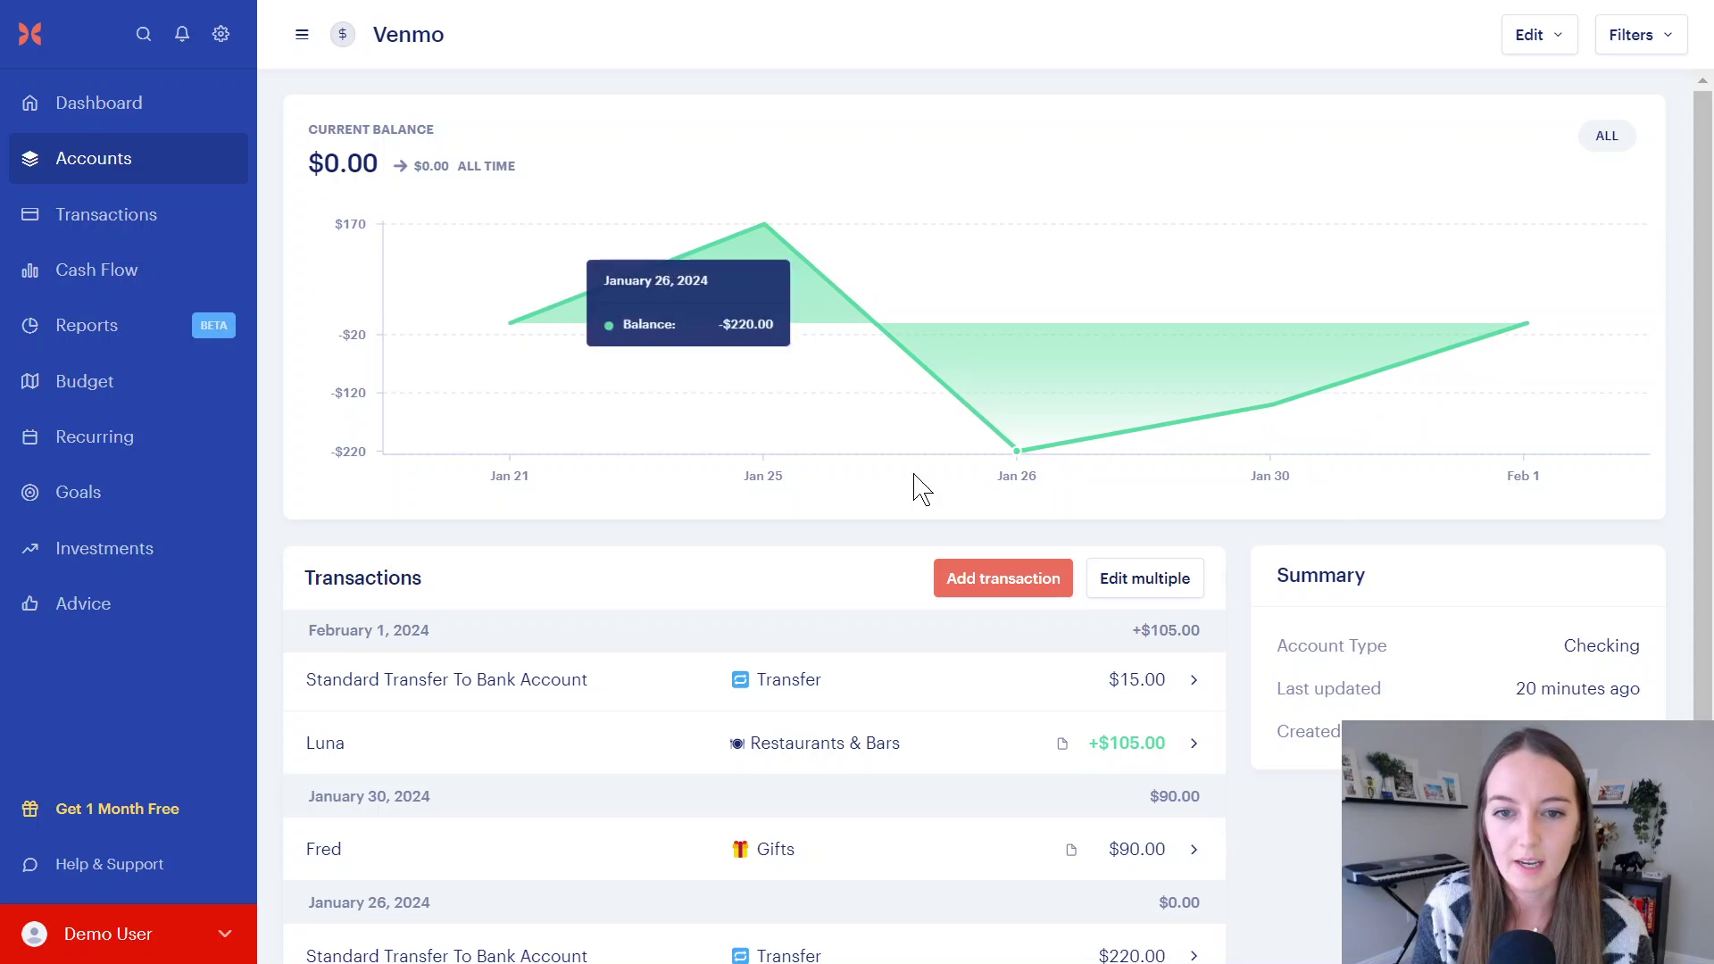
{"action": "scroll", "coordinate": [818, 654], "scroll_direction": "down", "scroll_amount": 2}
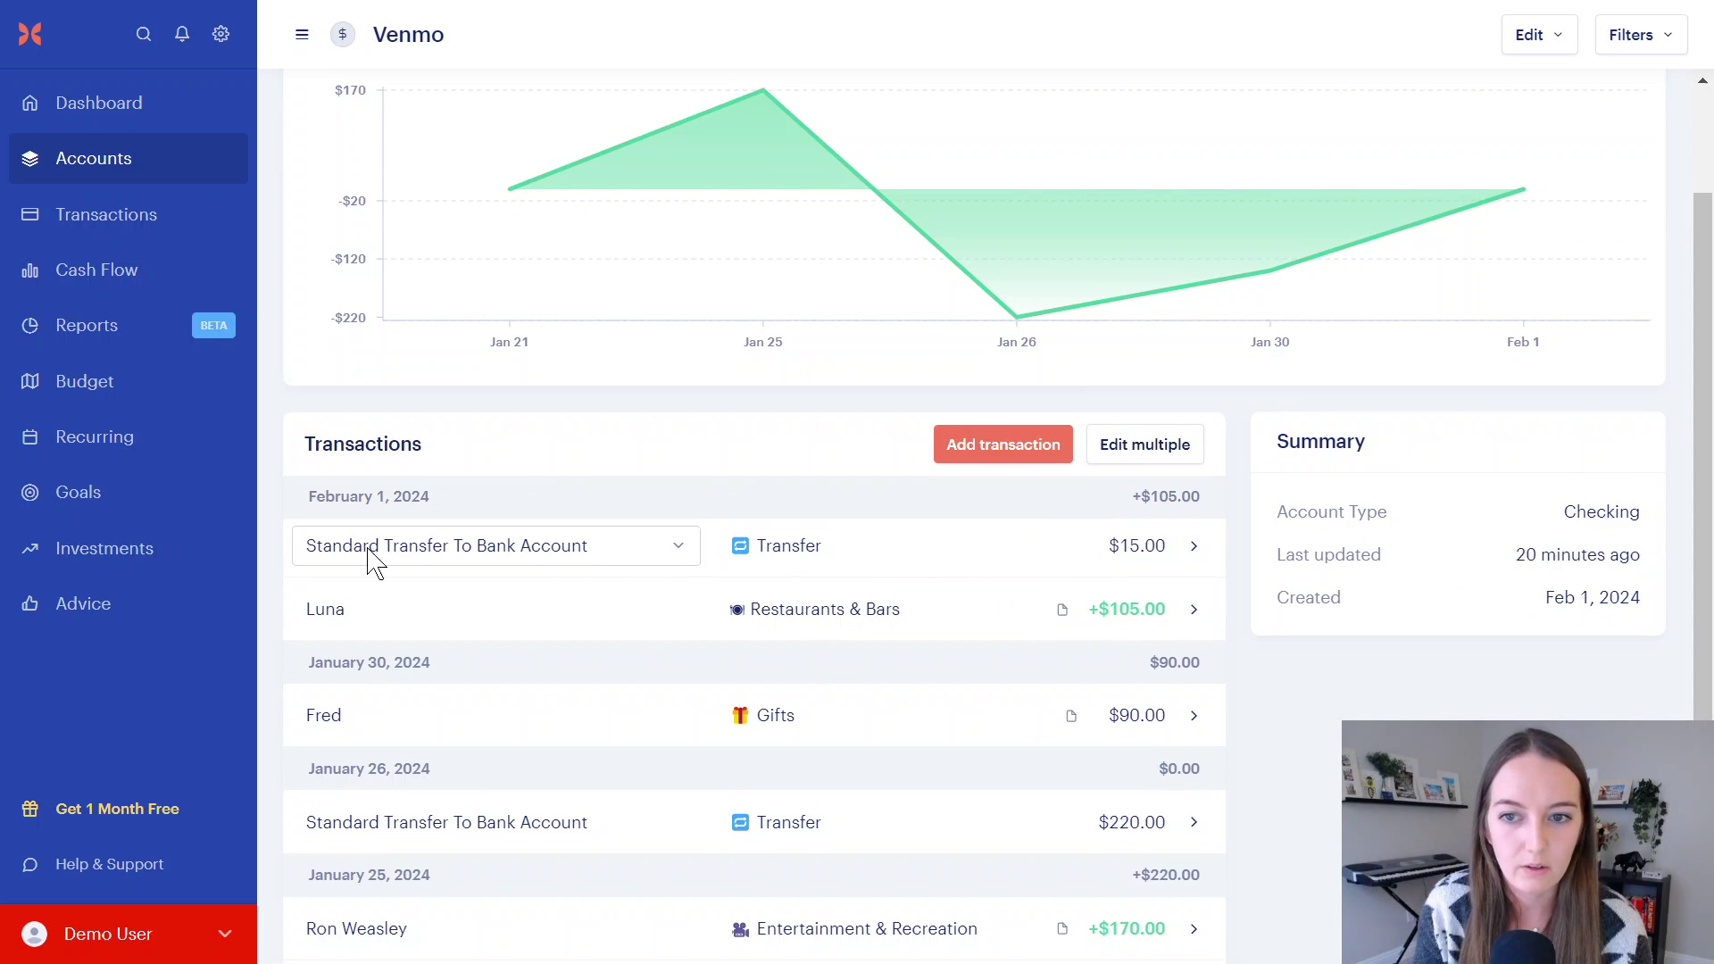
{"action": "scroll", "coordinate": [466, 536], "scroll_direction": "down", "scroll_amount": 1}
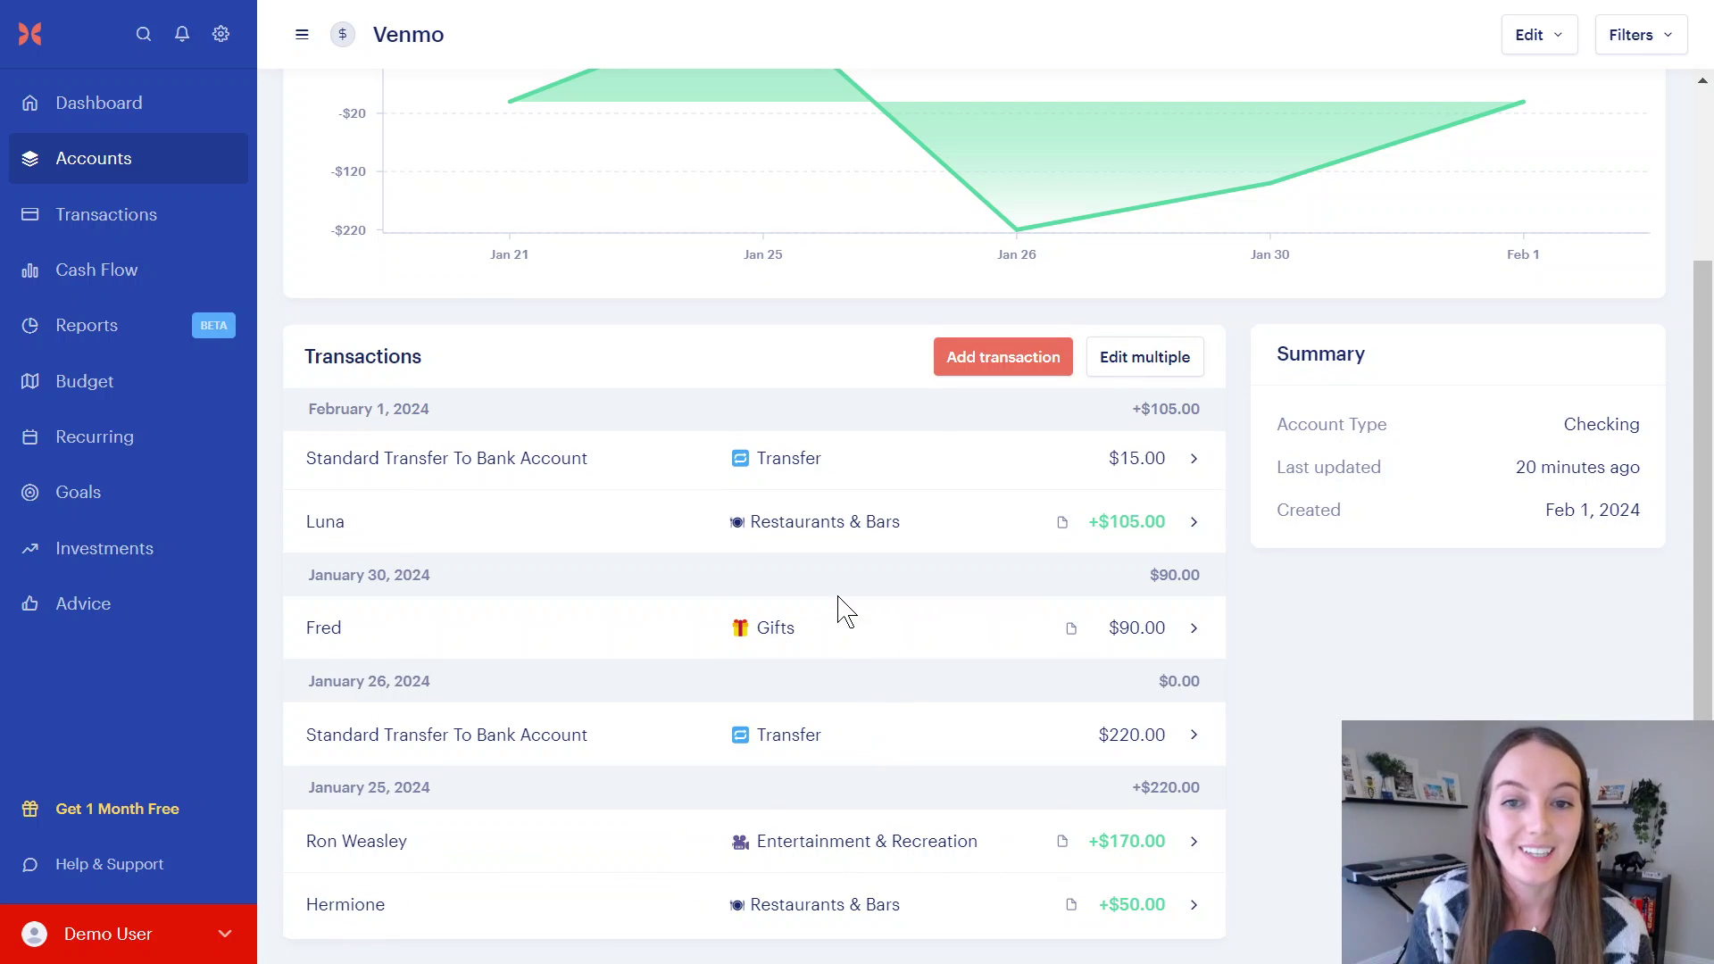
- Browse the category options for the January 25 Entertainment & Recreation payment in the Venmo account, then close the list unchanged
{"action": "left_click", "coordinate": [878, 853]}
{"action": "left_click", "coordinate": [878, 803]}
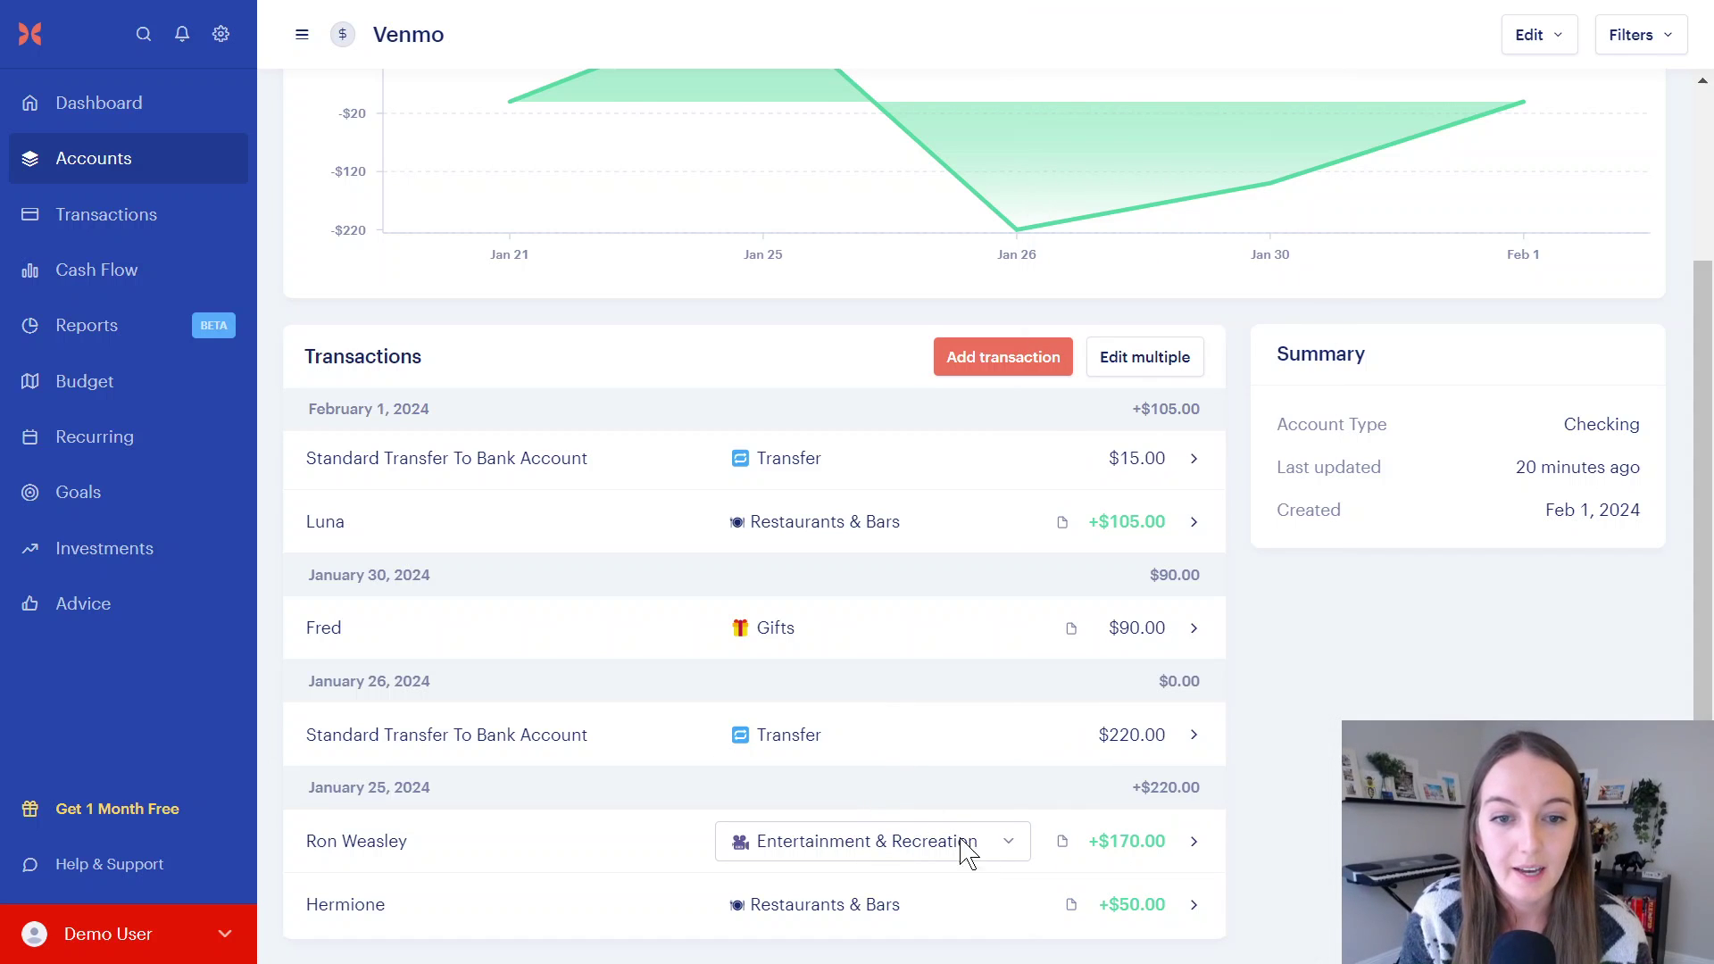
{"action": "left_click", "coordinate": [979, 861]}
{"action": "scroll", "coordinate": [1209, 768], "scroll_direction": "down", "scroll_amount": 10}
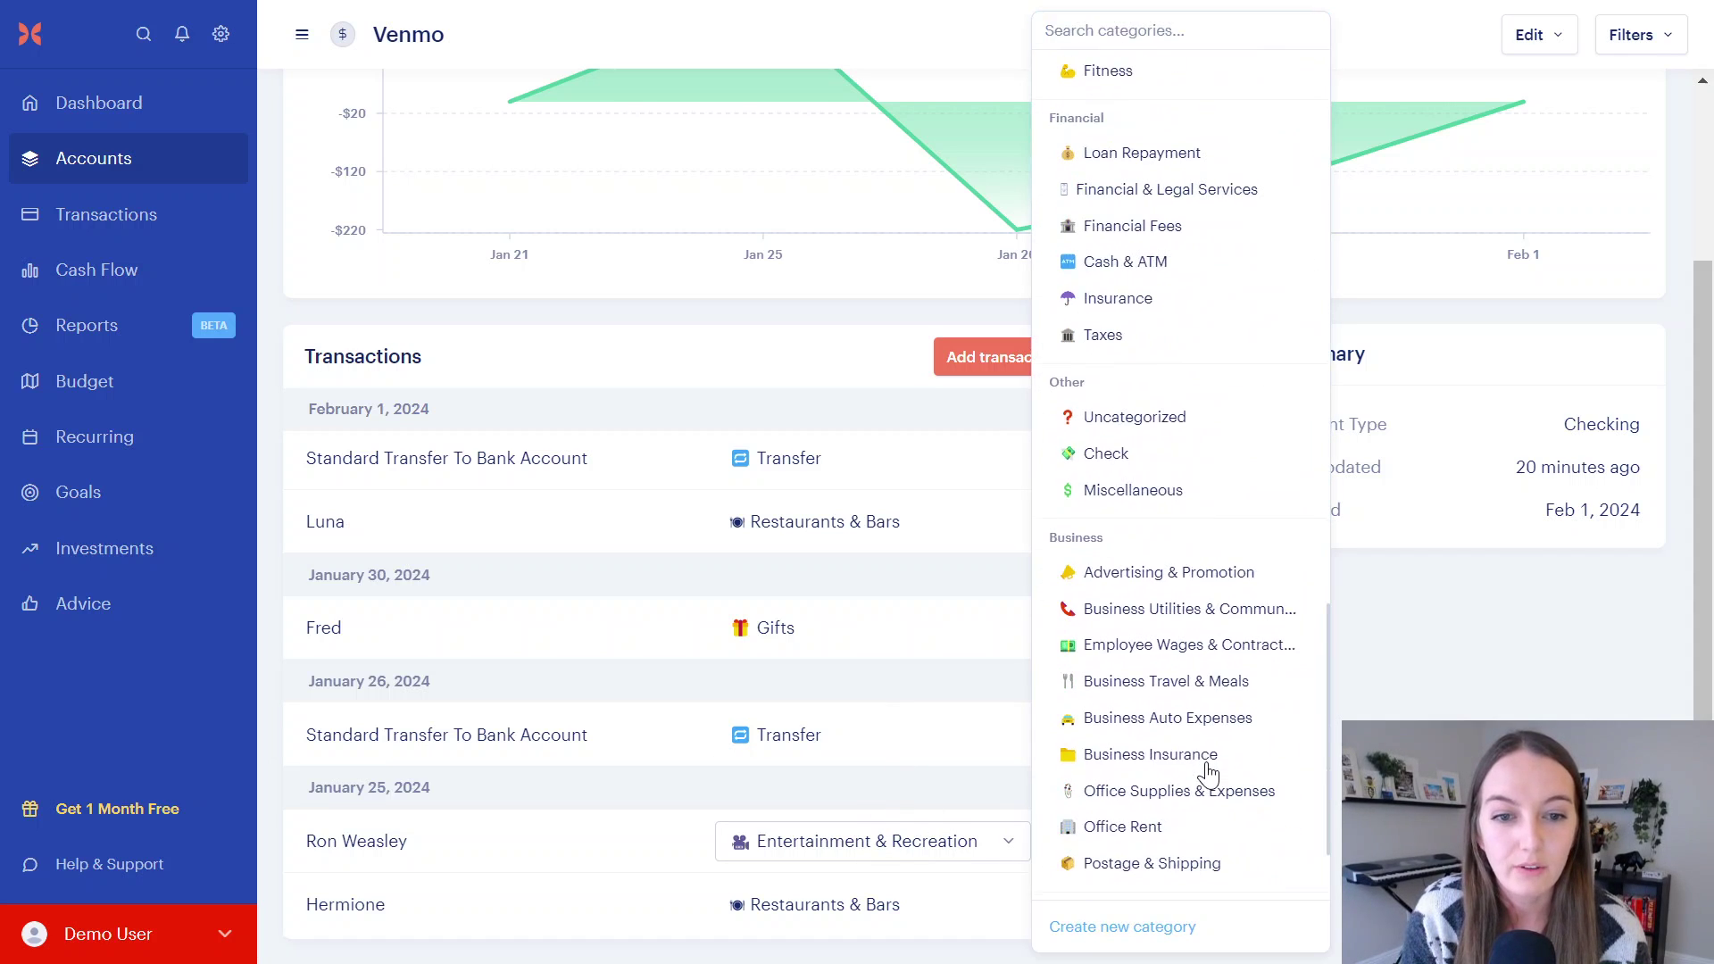
{"action": "left_click", "coordinate": [1413, 600]}
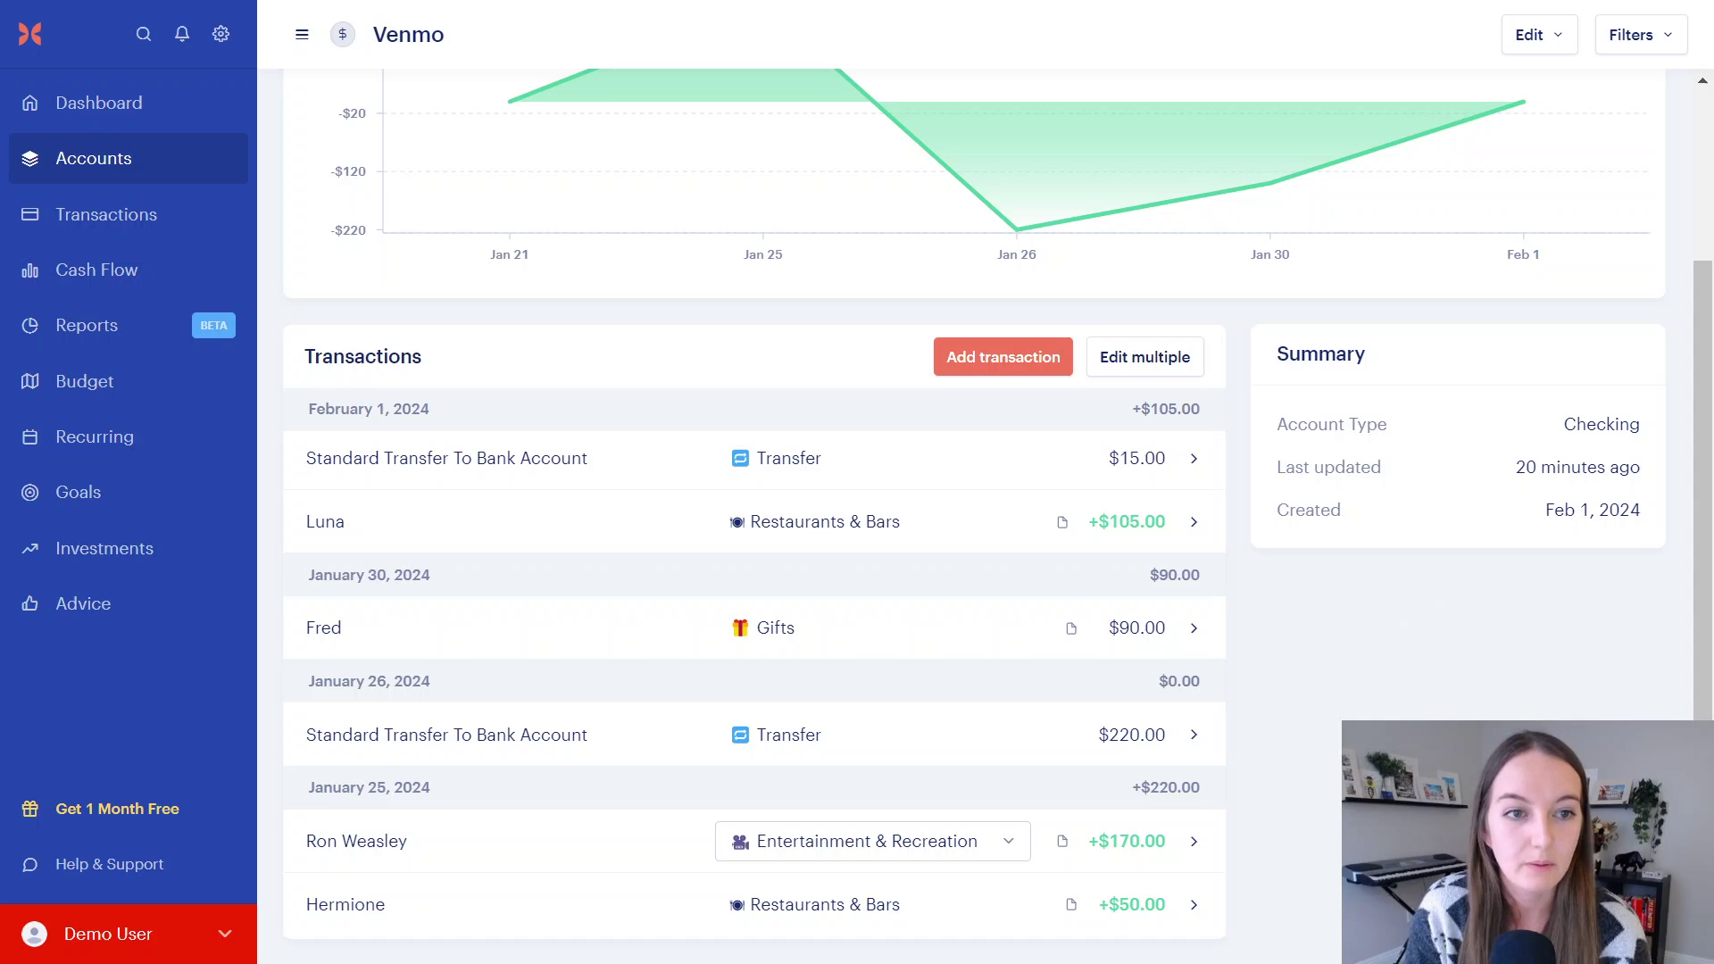
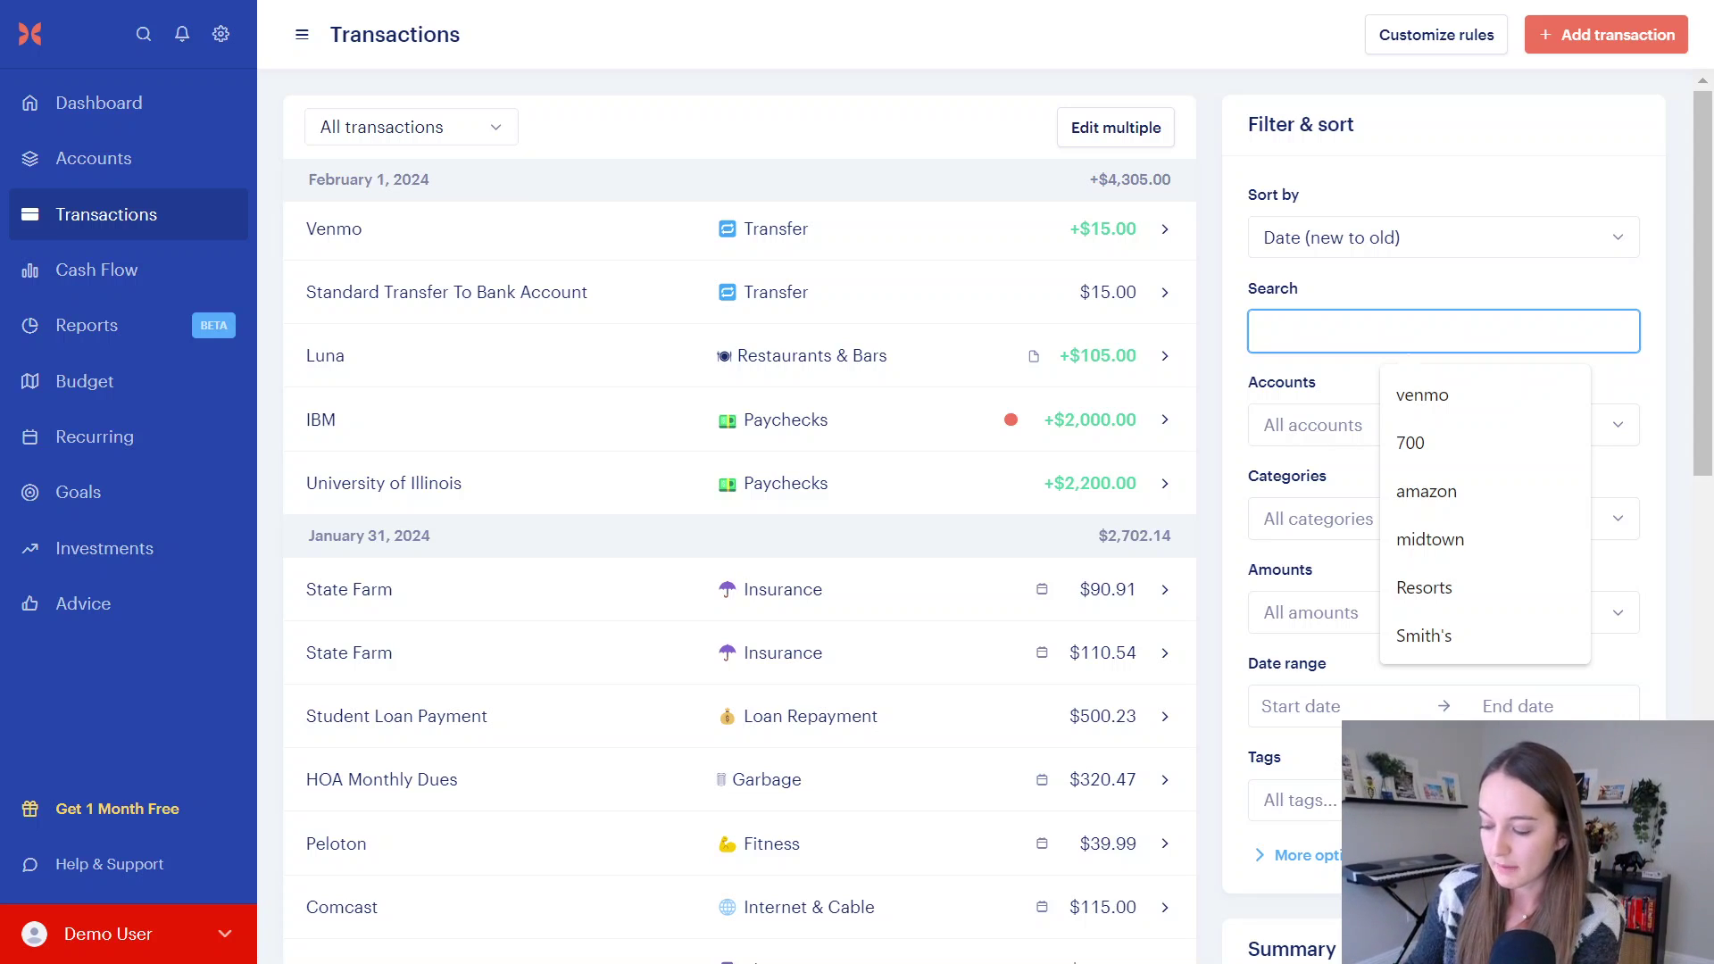
- Search all transactions for "venmo" and check which account the January 30 transfer belongs to
{"action": "type", "text": "venmo"}
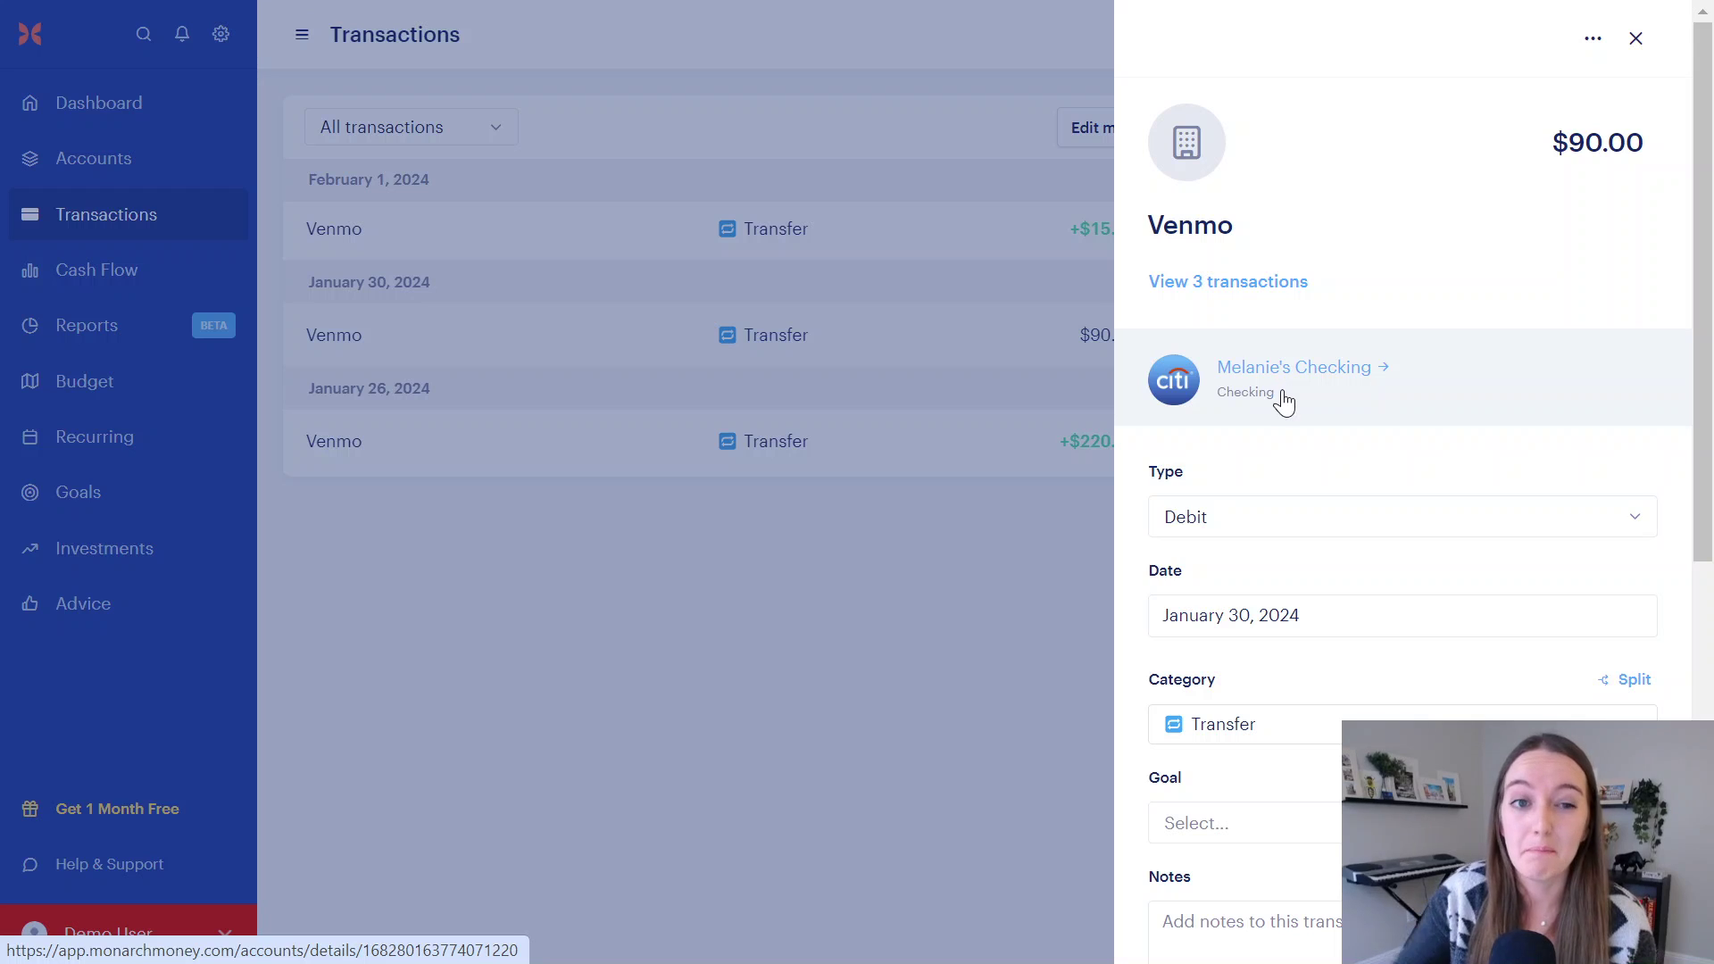
{"action": "left_click", "coordinate": [1634, 40]}
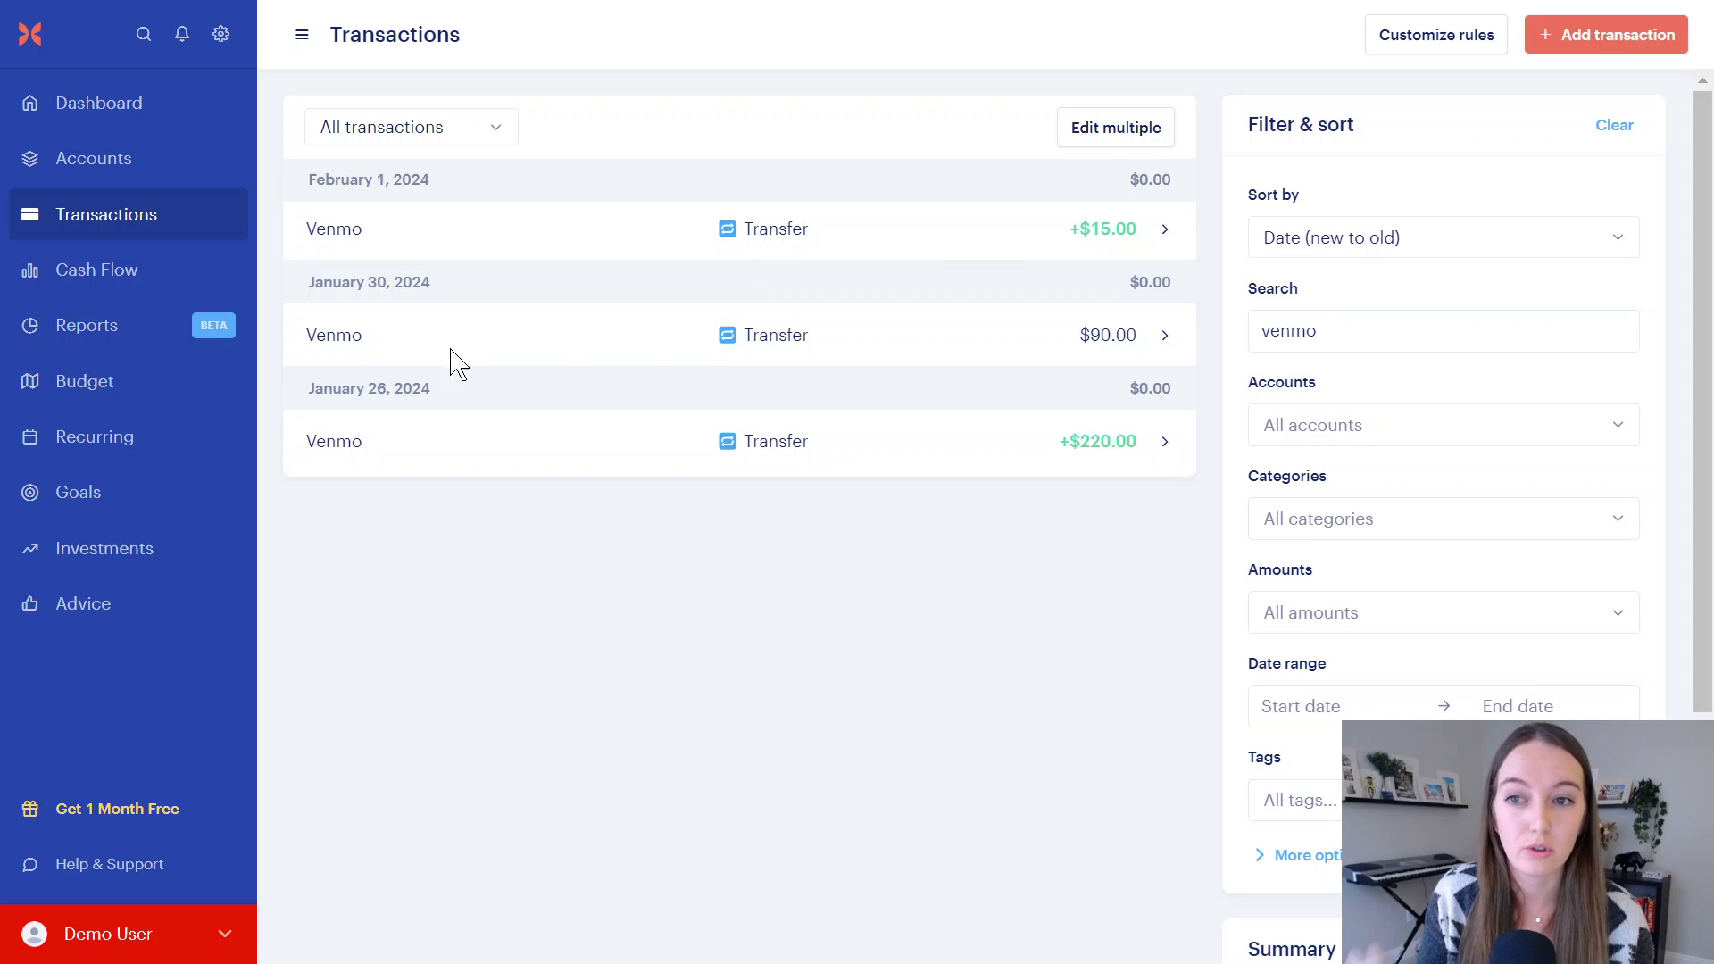
- Open the monthly cash flow overview and examine the February 2024 income and expenses
{"action": "left_click", "coordinate": [125, 295]}
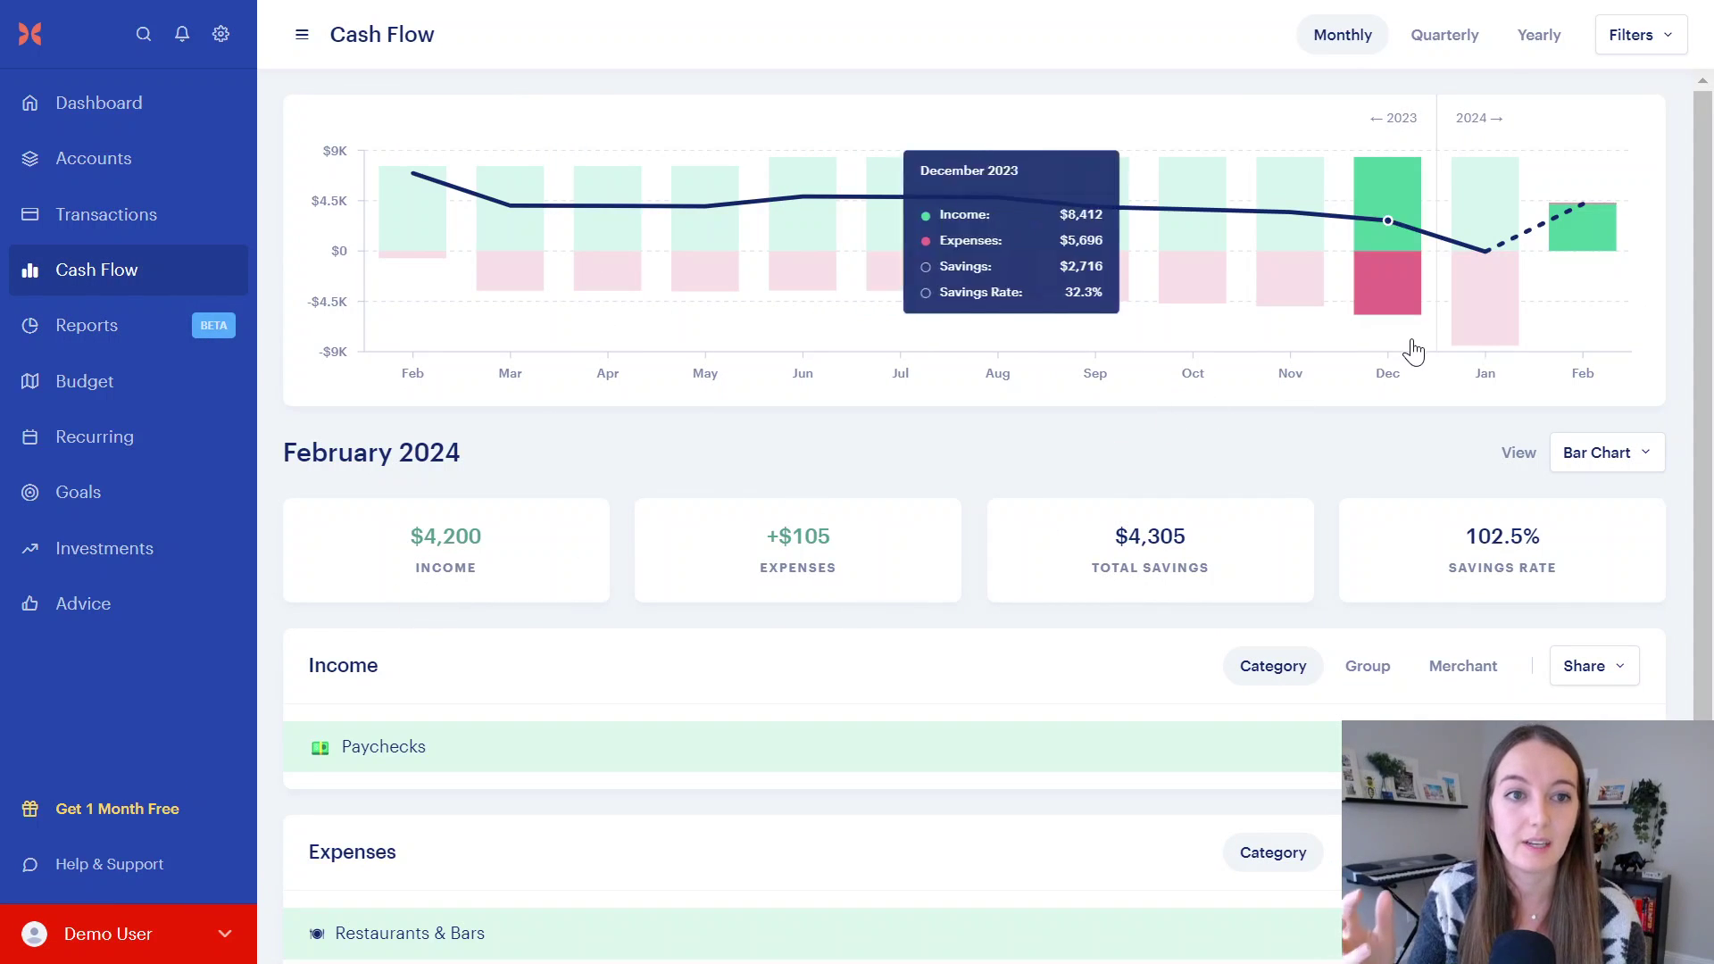
{"action": "mouse_move", "coordinate": [1614, 246]}
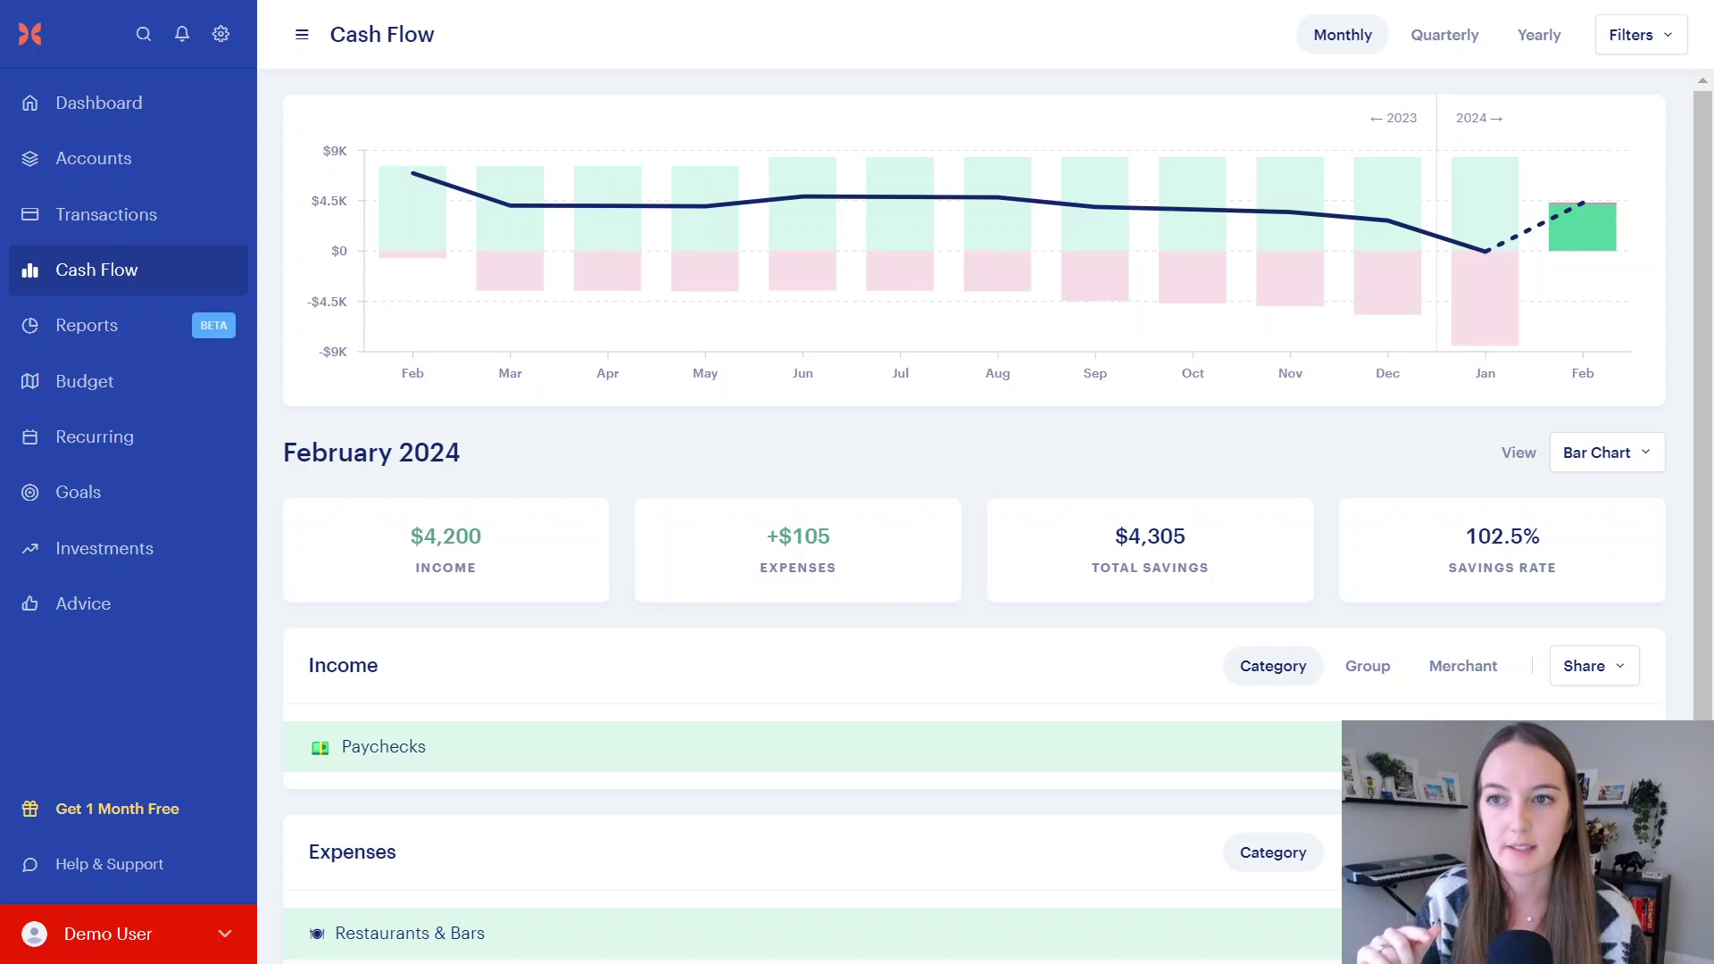
- Open the full transactions list and search it for "zelle"
{"action": "left_click", "coordinate": [96, 234]}
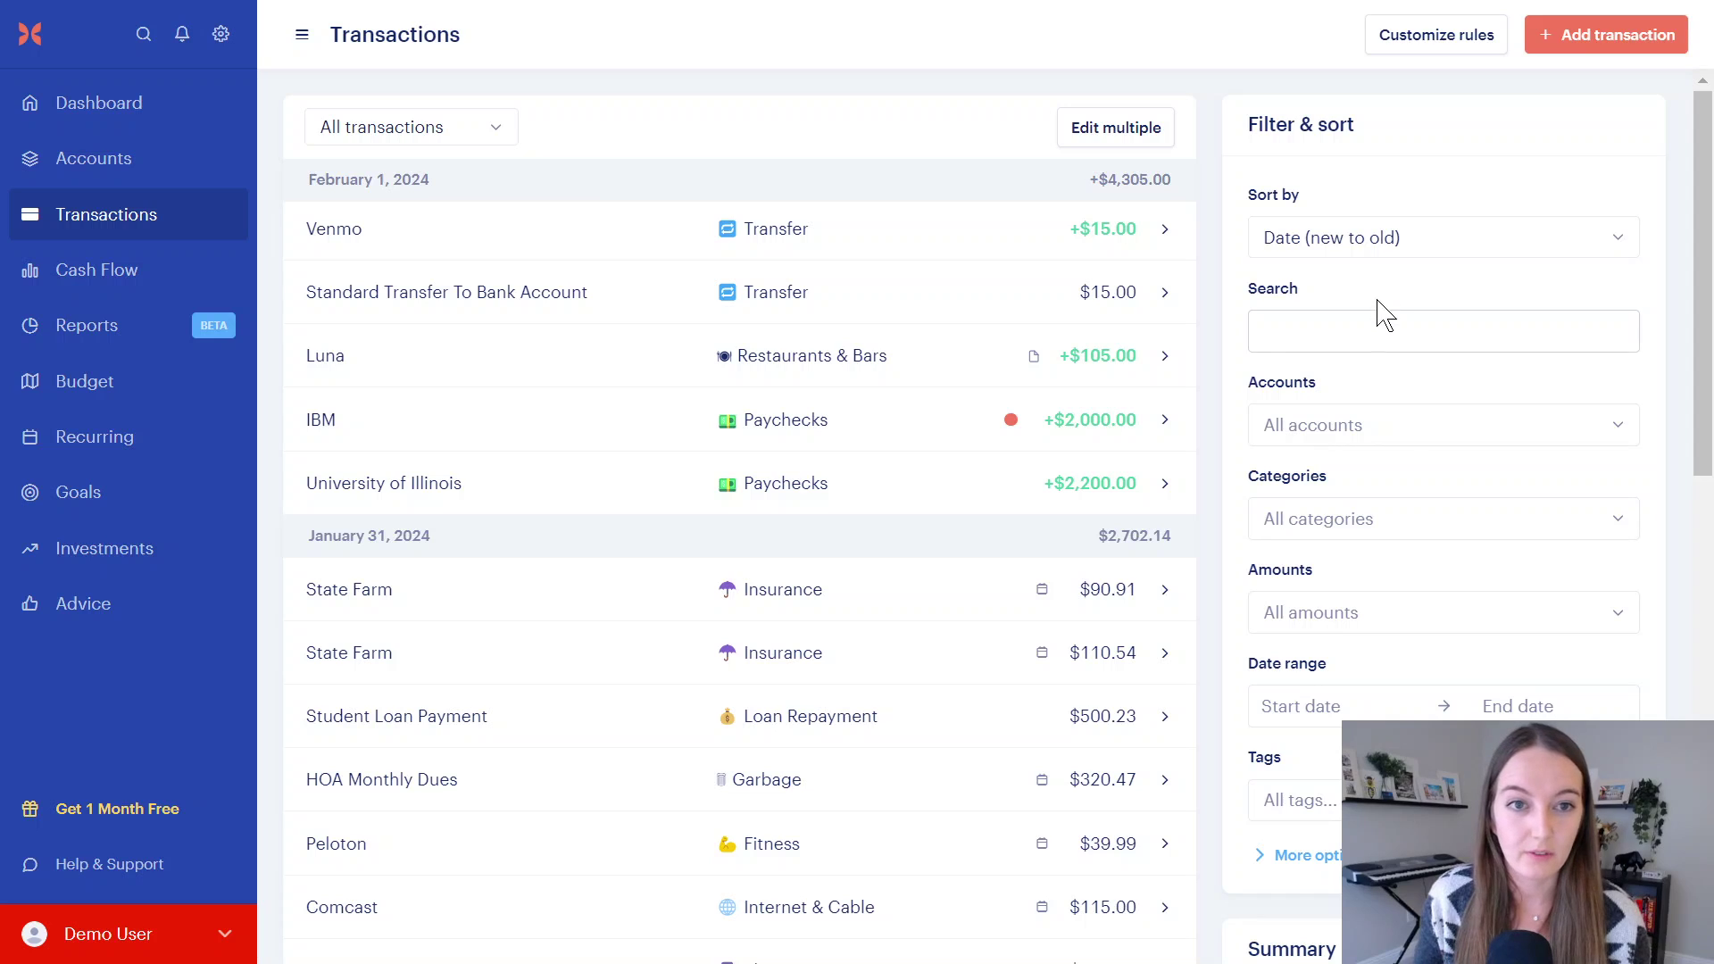
{"action": "left_click", "coordinate": [1385, 326]}
{"action": "type", "text": "zelle"}
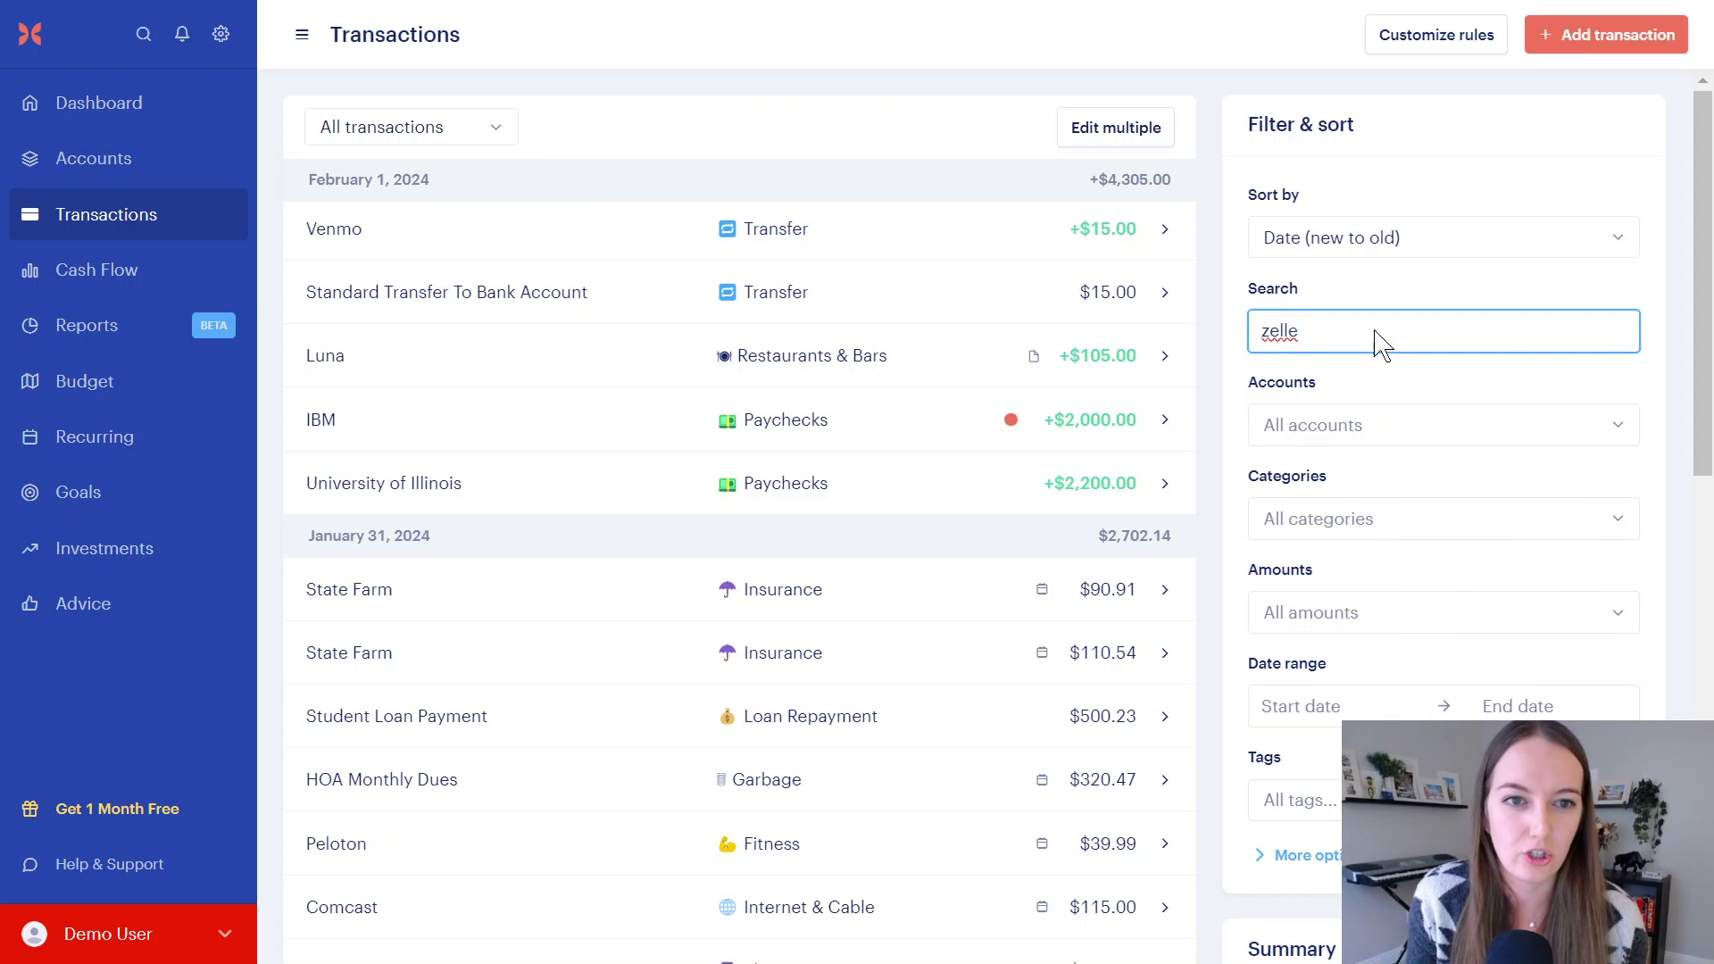
{"action": "key", "text": "Return"}
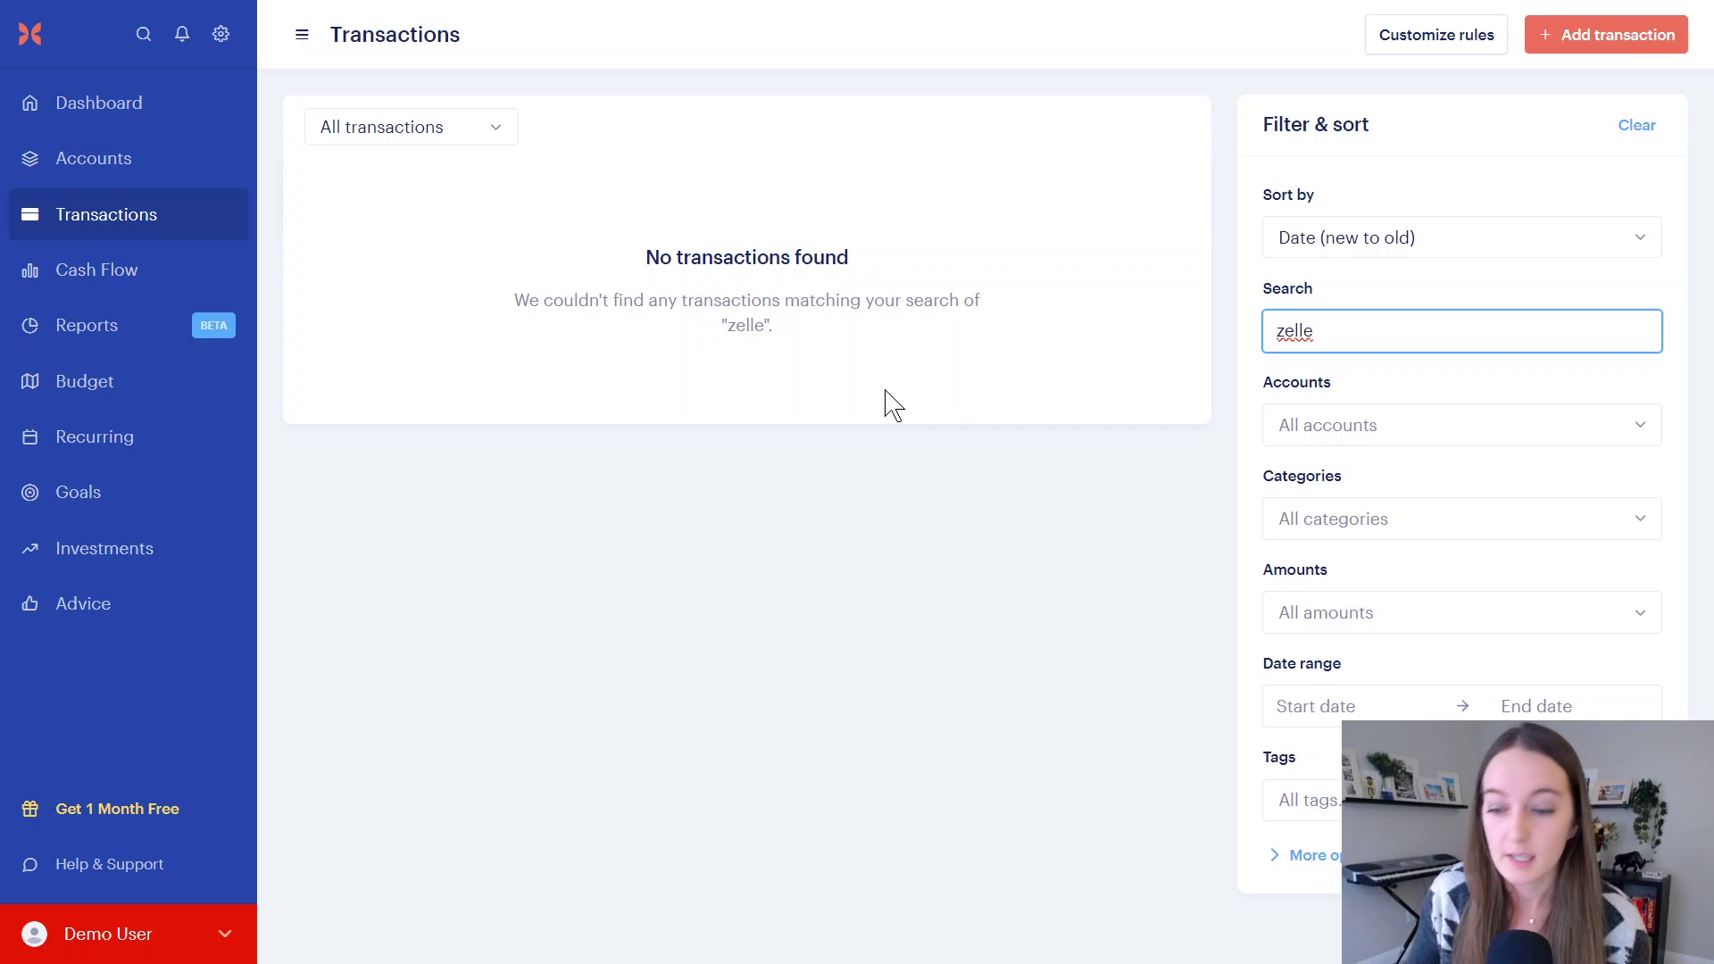
- Replace the transaction search term with "paypal"
{"action": "key", "text": "BackSpace"}
{"action": "key", "text": "BackSpace"}
{"action": "key", "text": "BackSpace"}
{"action": "key", "text": "BackSpace"}
{"action": "type", "text": "paypal"}
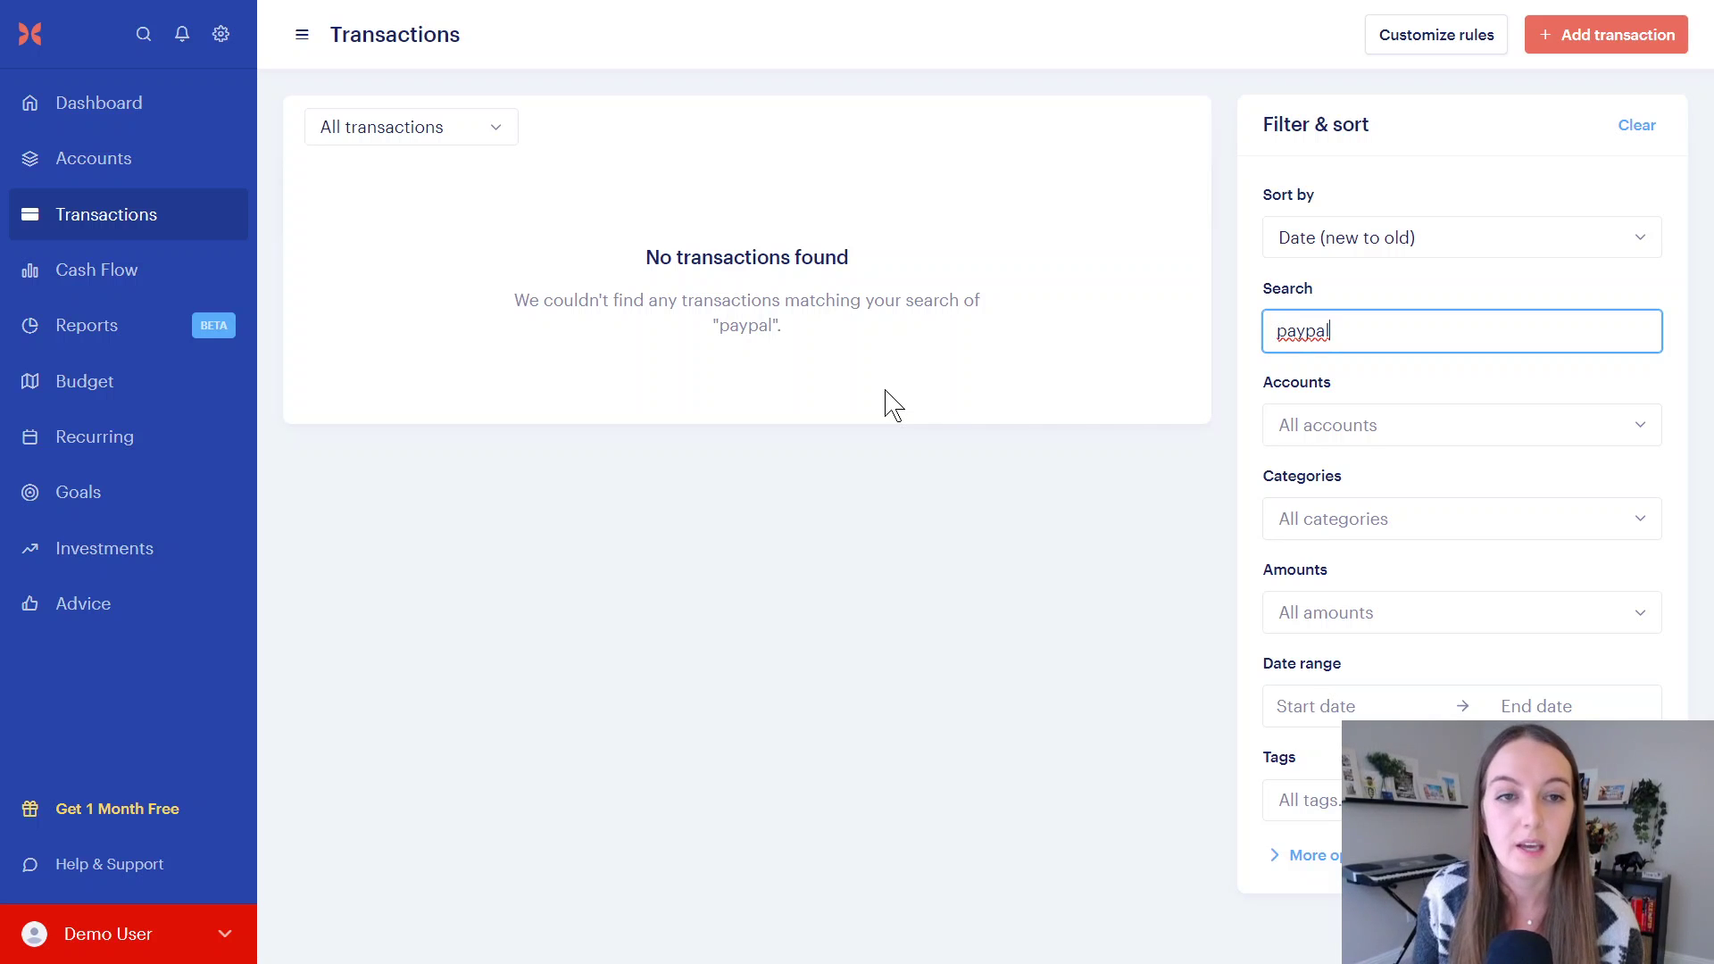
- Search the transactions for "check #" instead
{"action": "double_click", "coordinate": [1312, 330]}
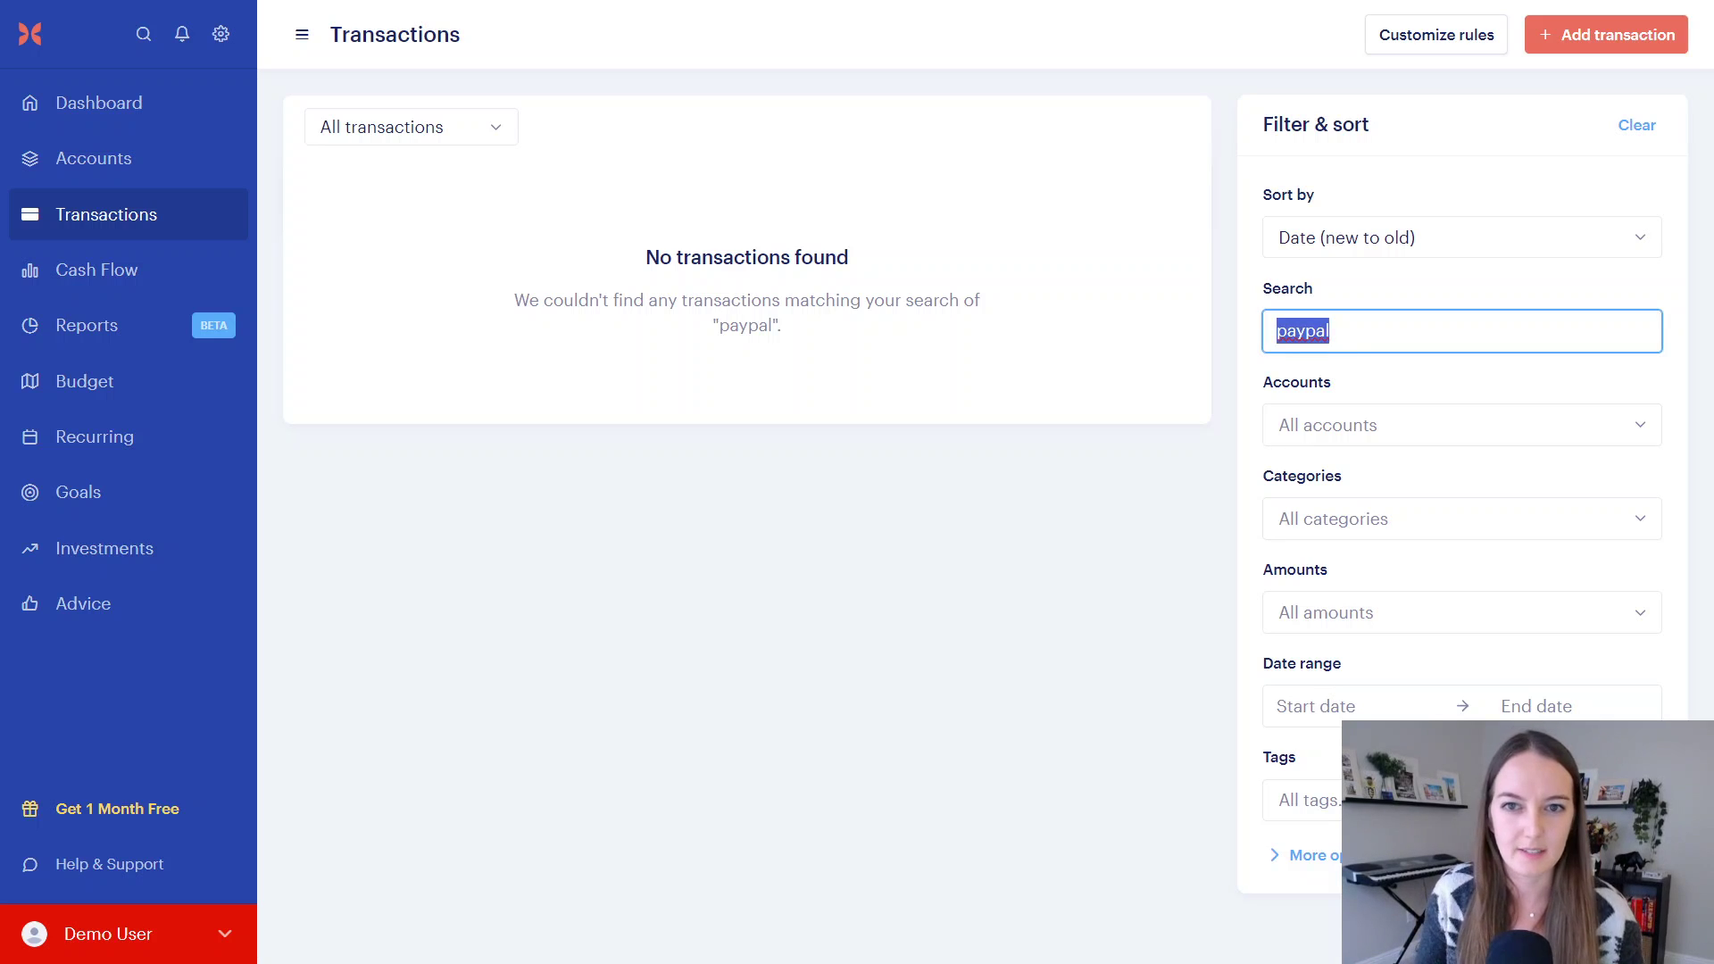
{"action": "key", "text": "BackSpace"}
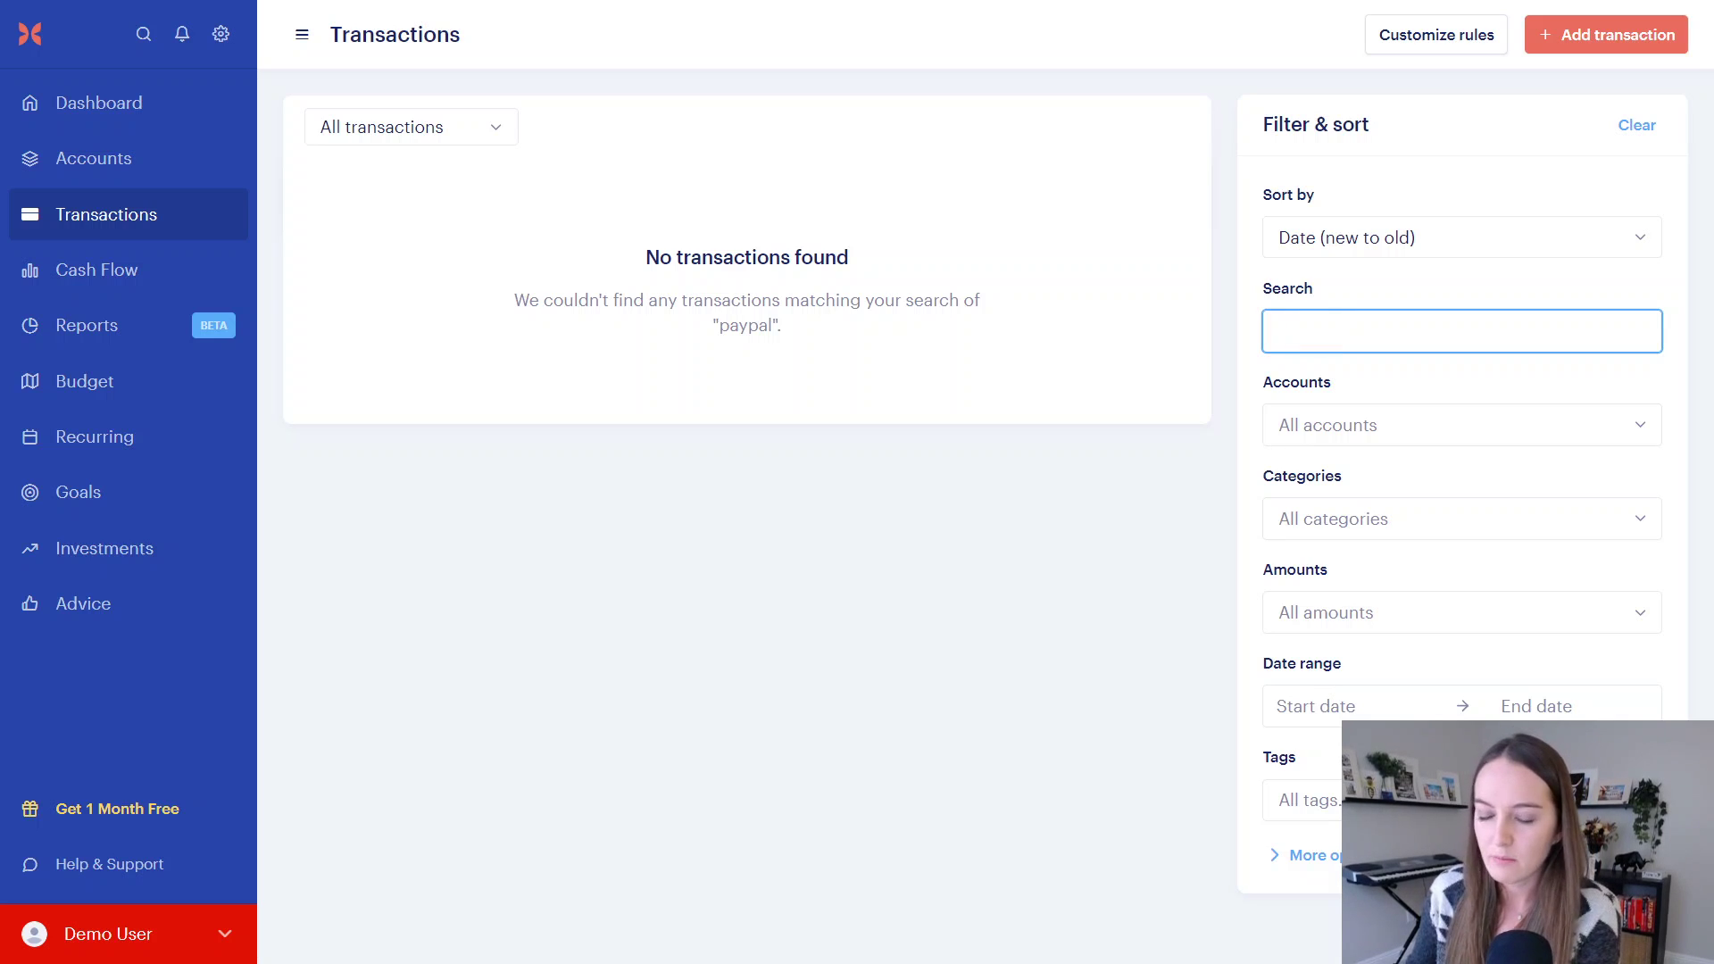
{"action": "type", "text": "check"}
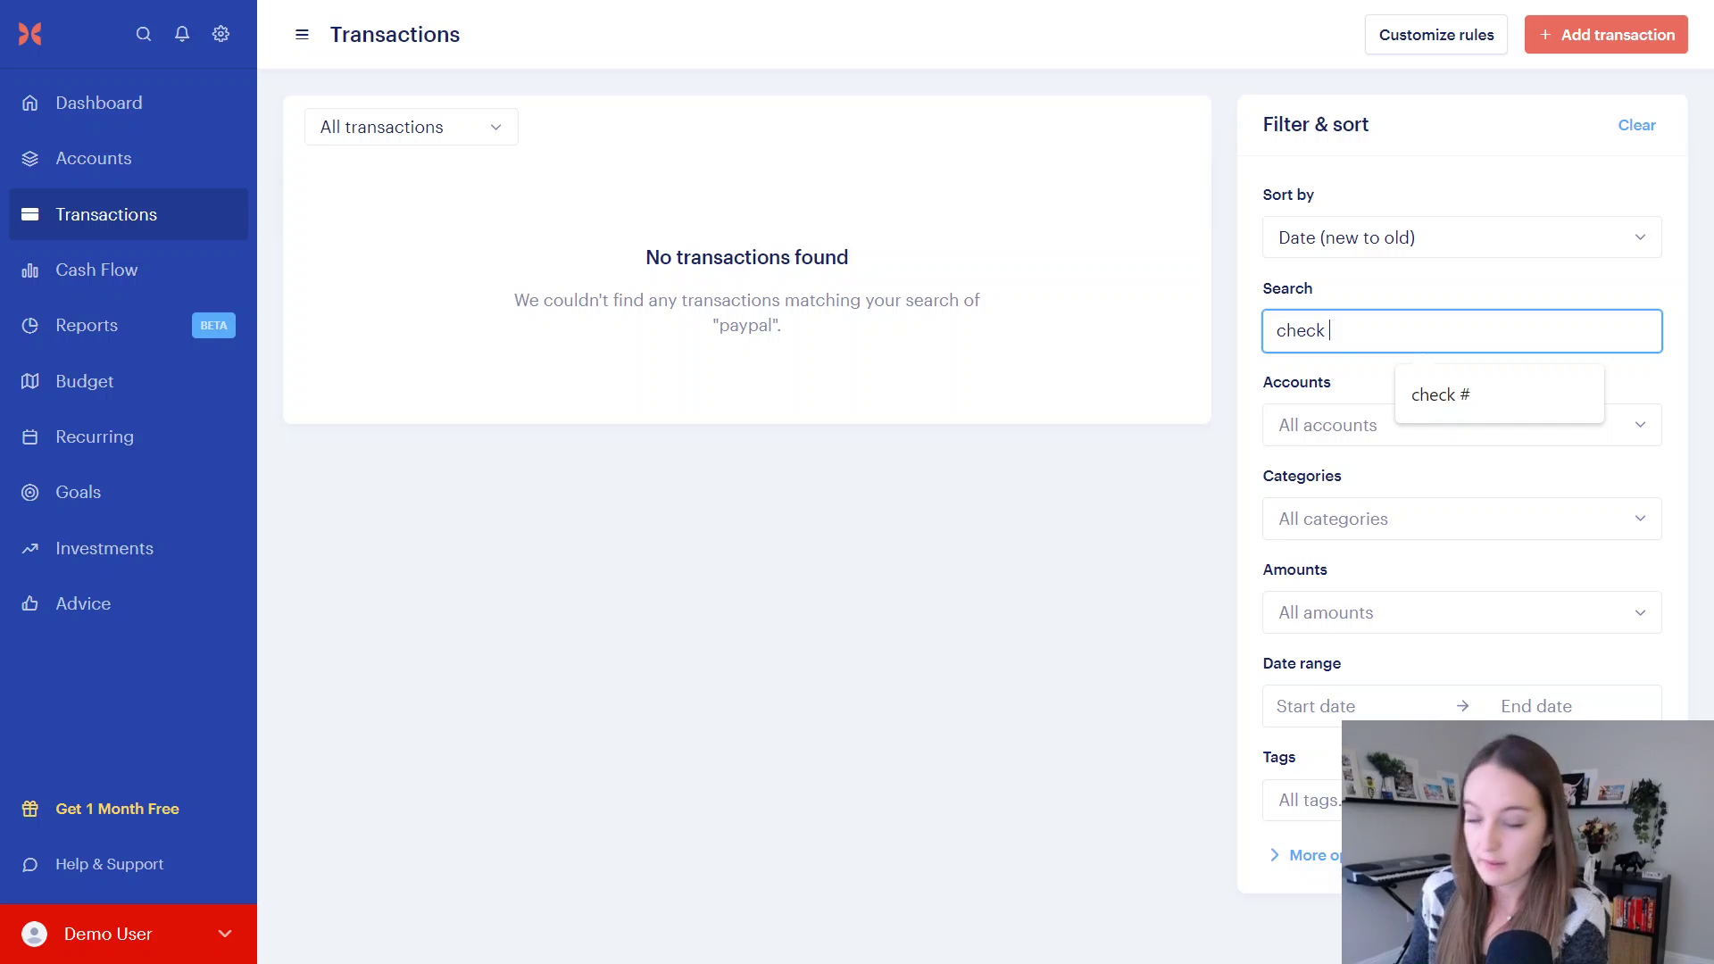
{"action": "type", "text": " #"}
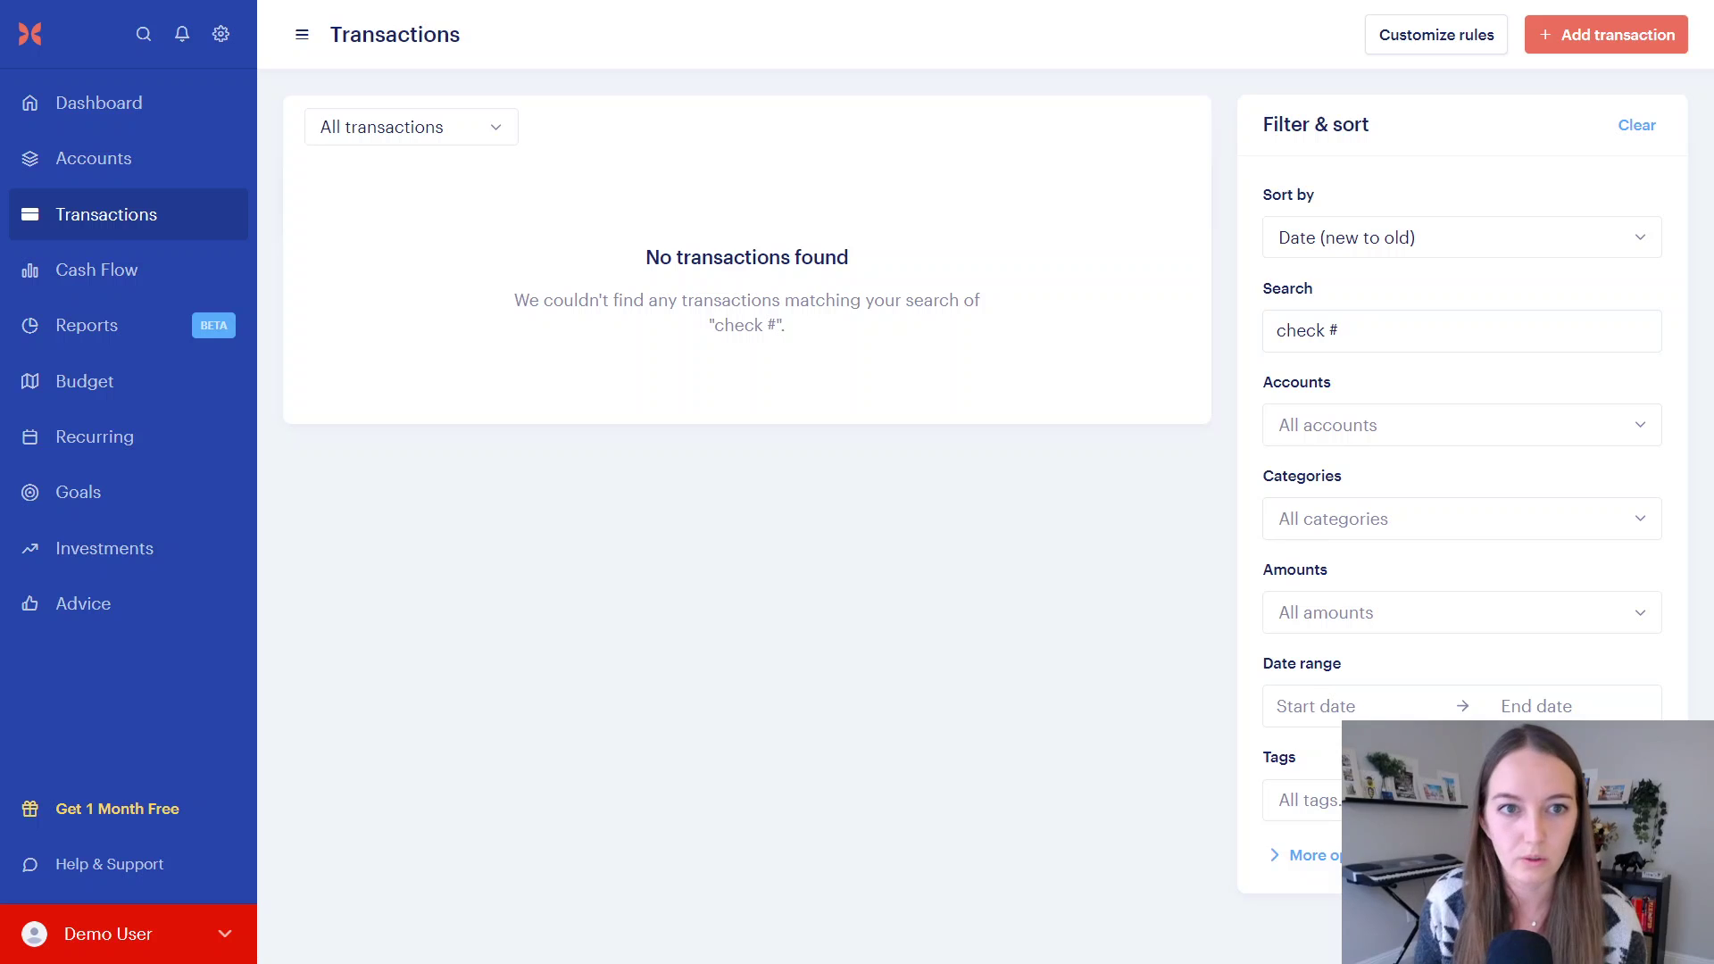
- Clear the search term and filter the transactions by the Transfer and Credit Card Payment categories
{"action": "triple_click", "coordinate": [1303, 331]}
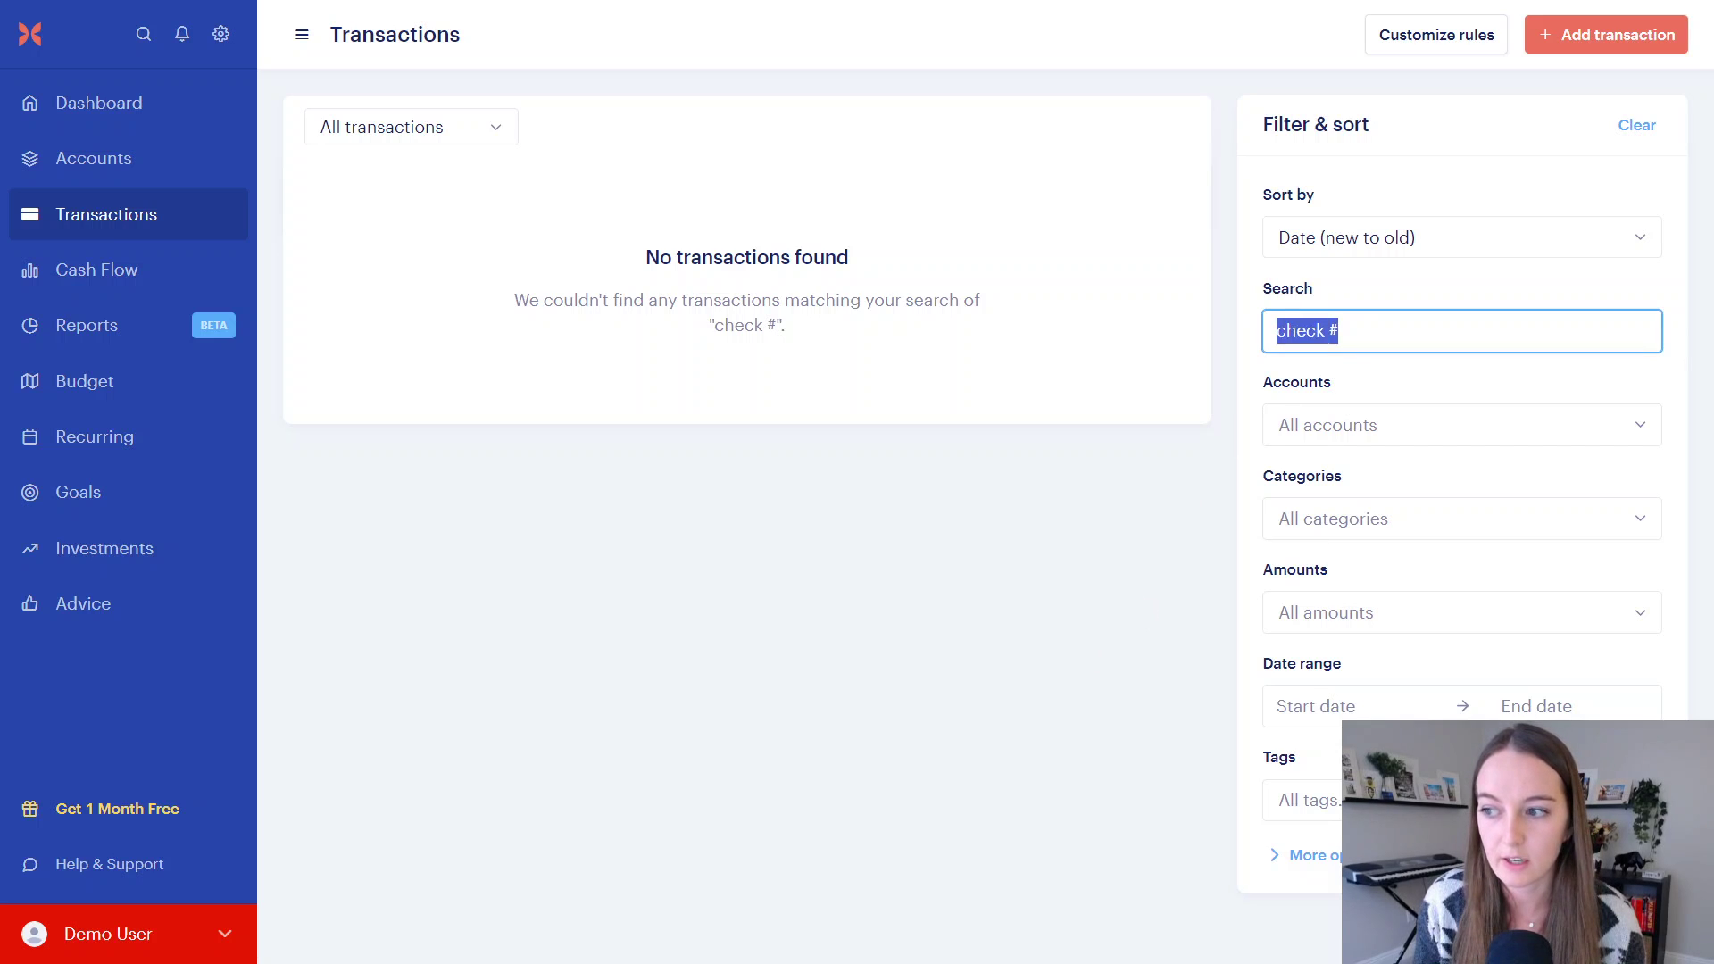
{"action": "key", "text": "BackSpace"}
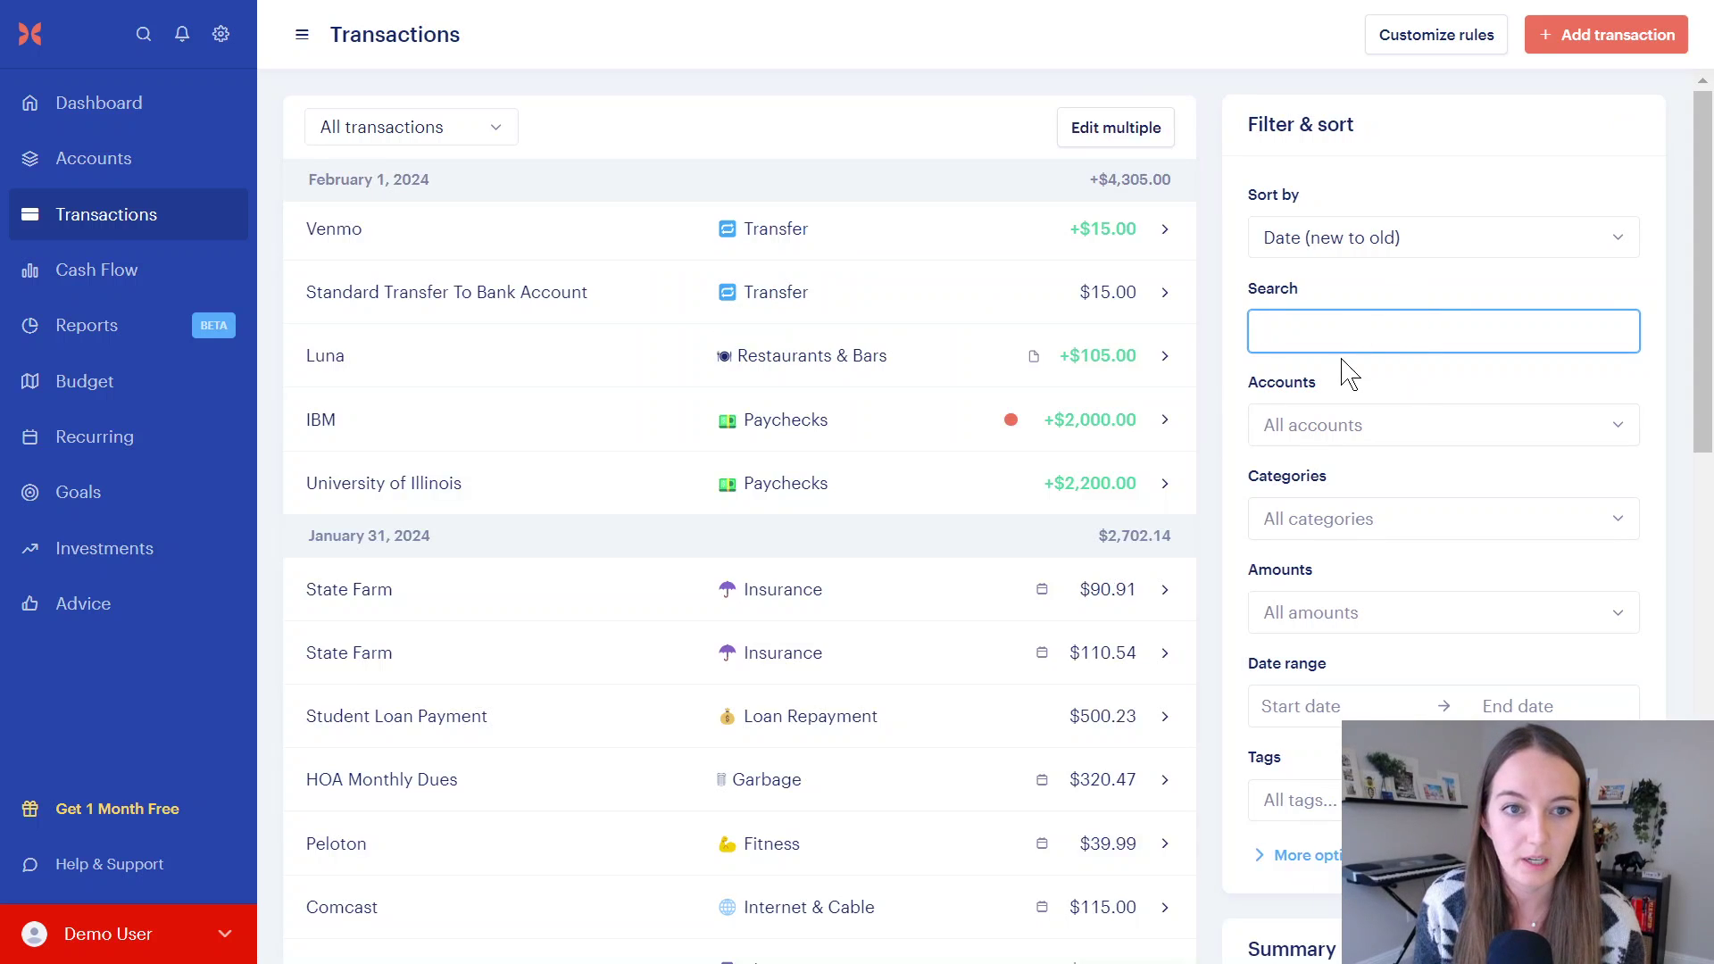
{"action": "left_click", "coordinate": [1310, 520]}
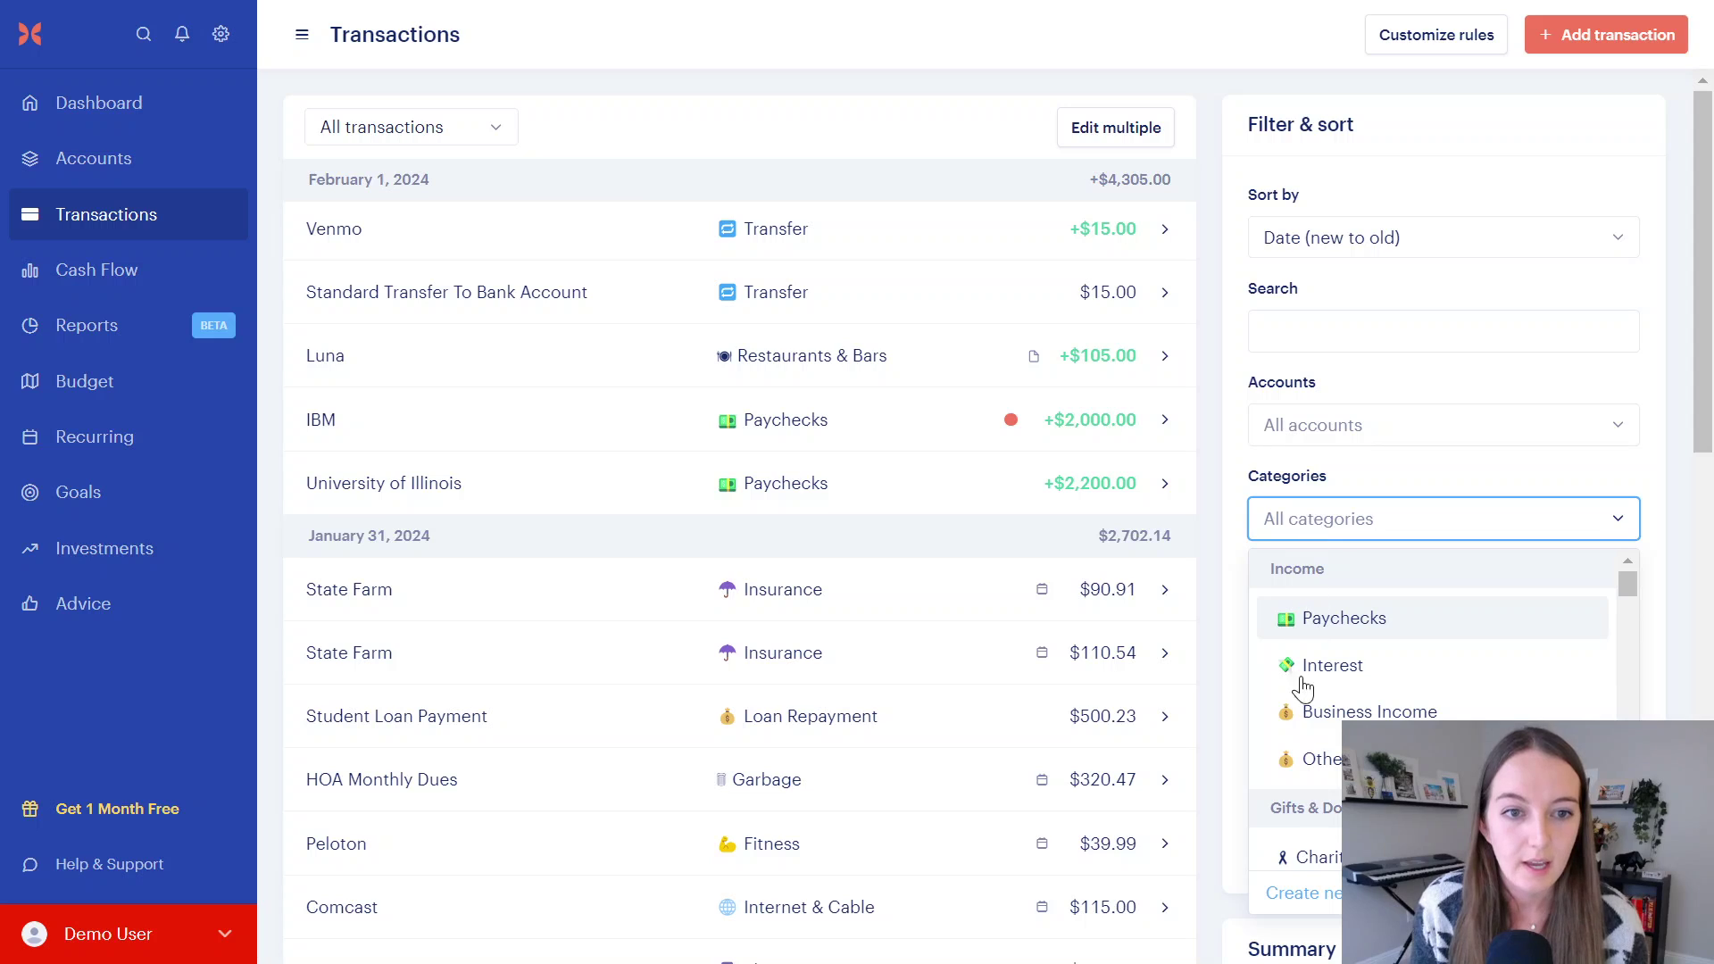
{"action": "scroll", "coordinate": [1299, 701], "scroll_direction": "down", "scroll_amount": 5}
{"action": "scroll", "coordinate": [1298, 705], "scroll_direction": "down", "scroll_amount": 6}
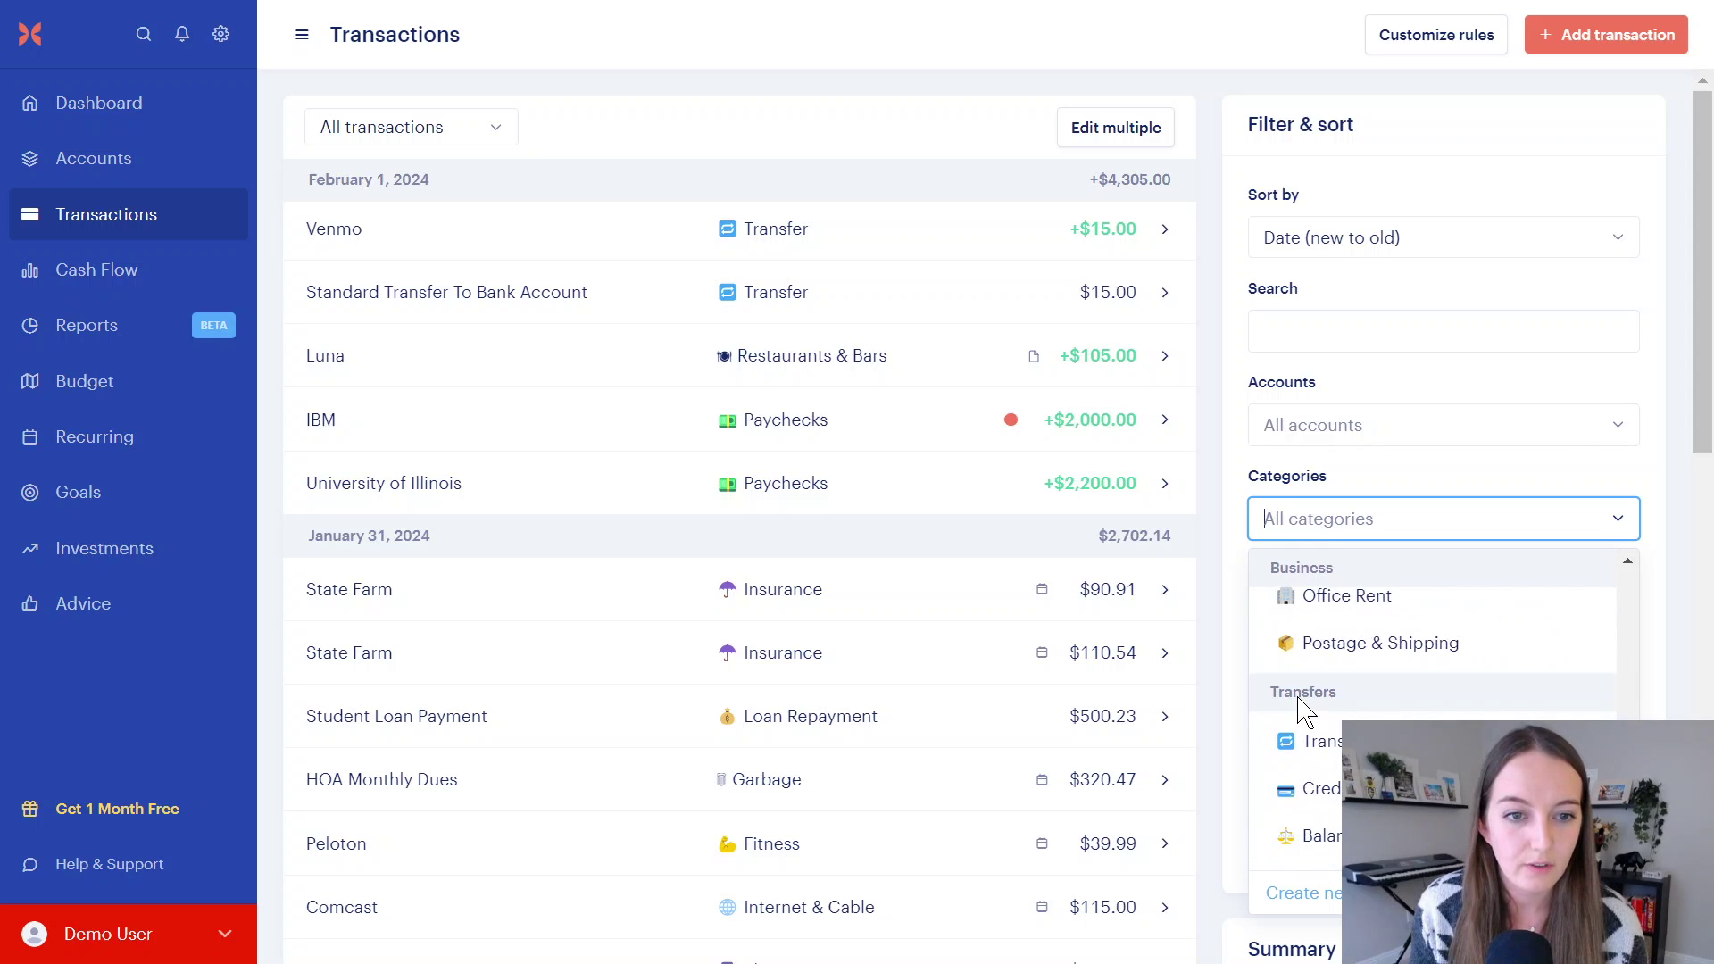
{"action": "left_click", "coordinate": [1291, 747]}
{"action": "left_click", "coordinate": [1285, 793]}
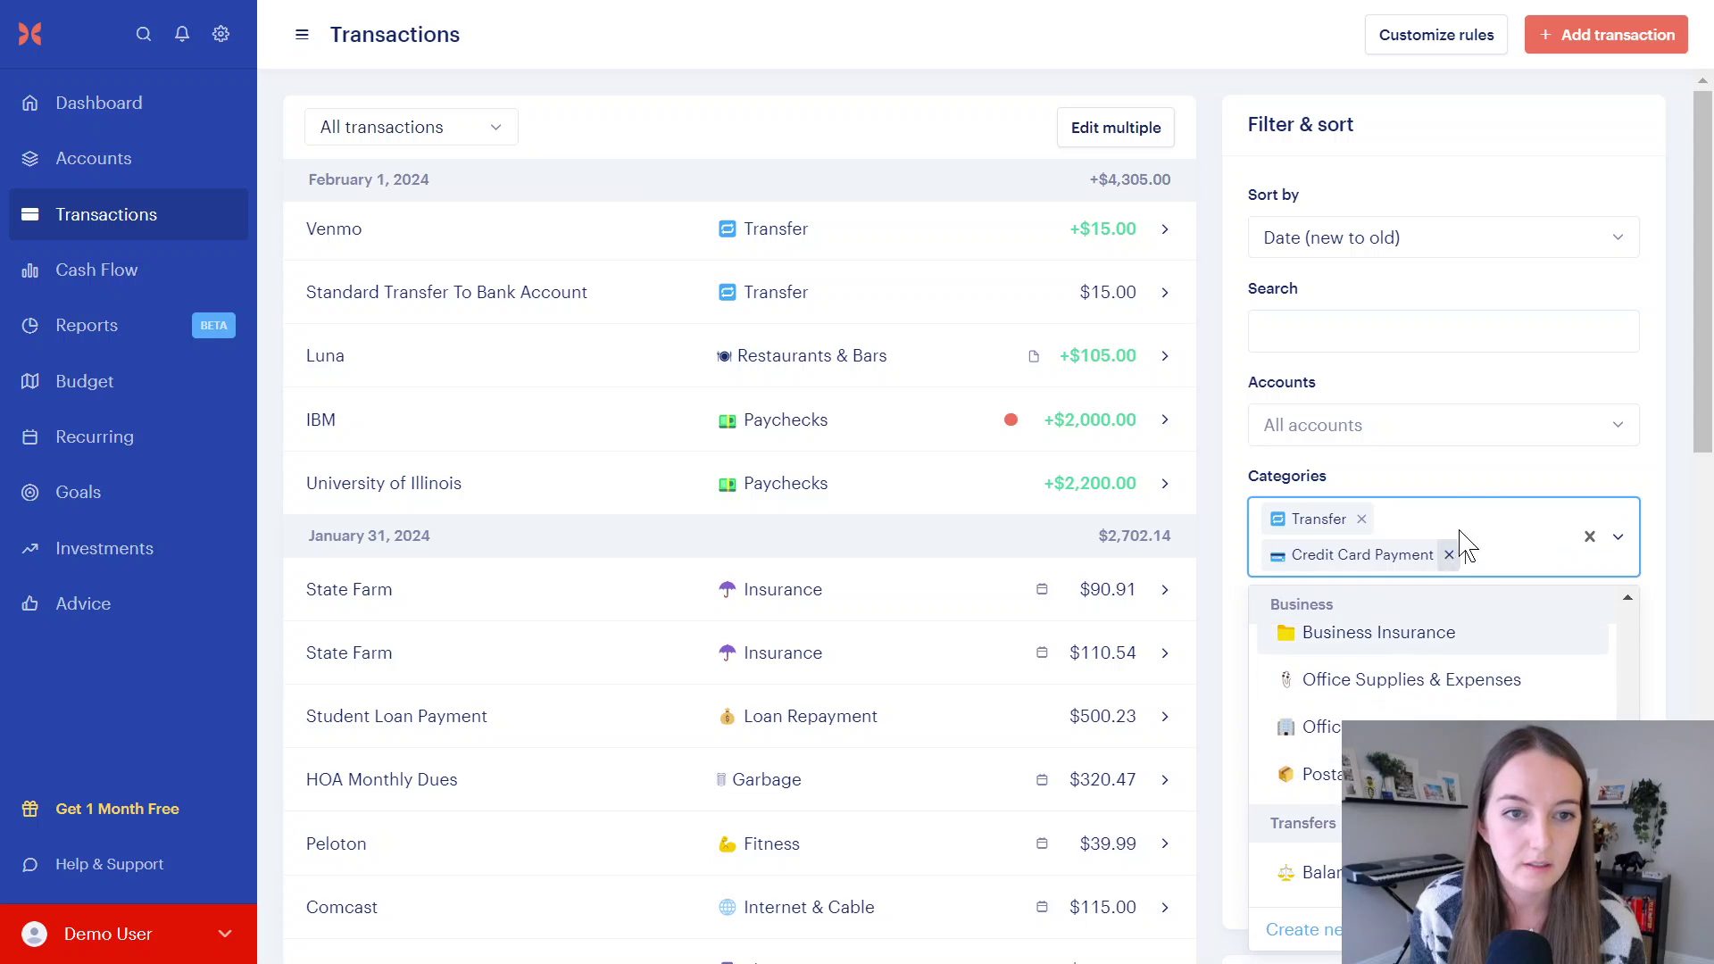
{"action": "left_click", "coordinate": [1451, 485]}
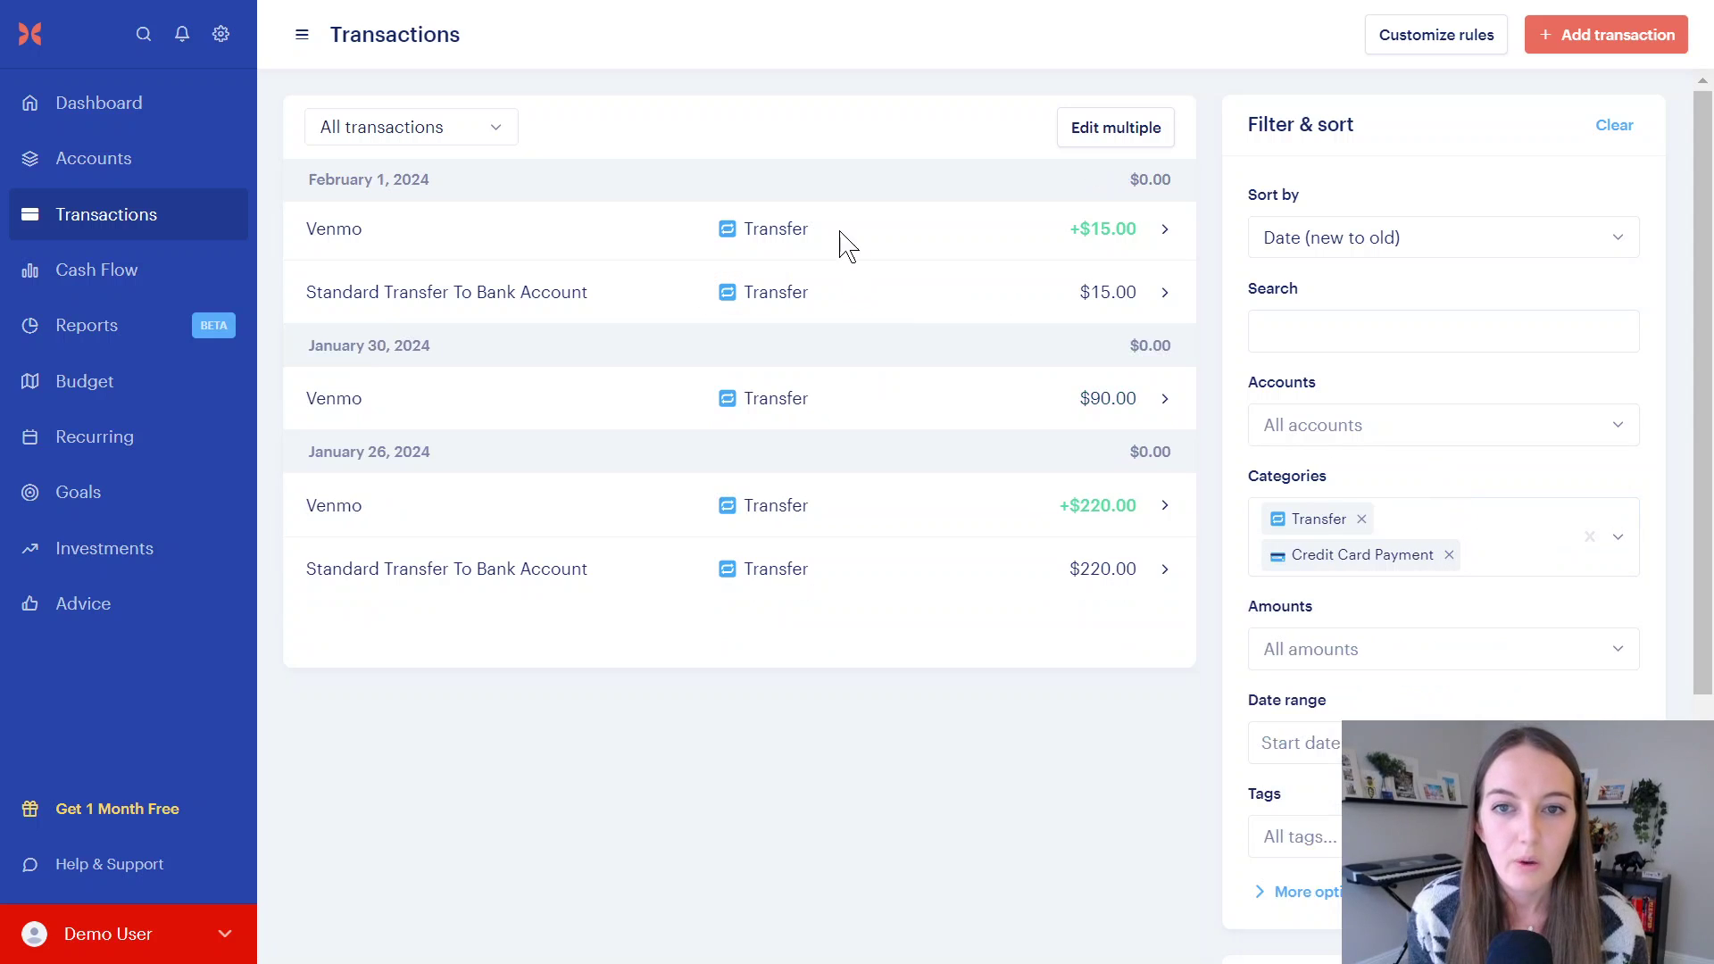